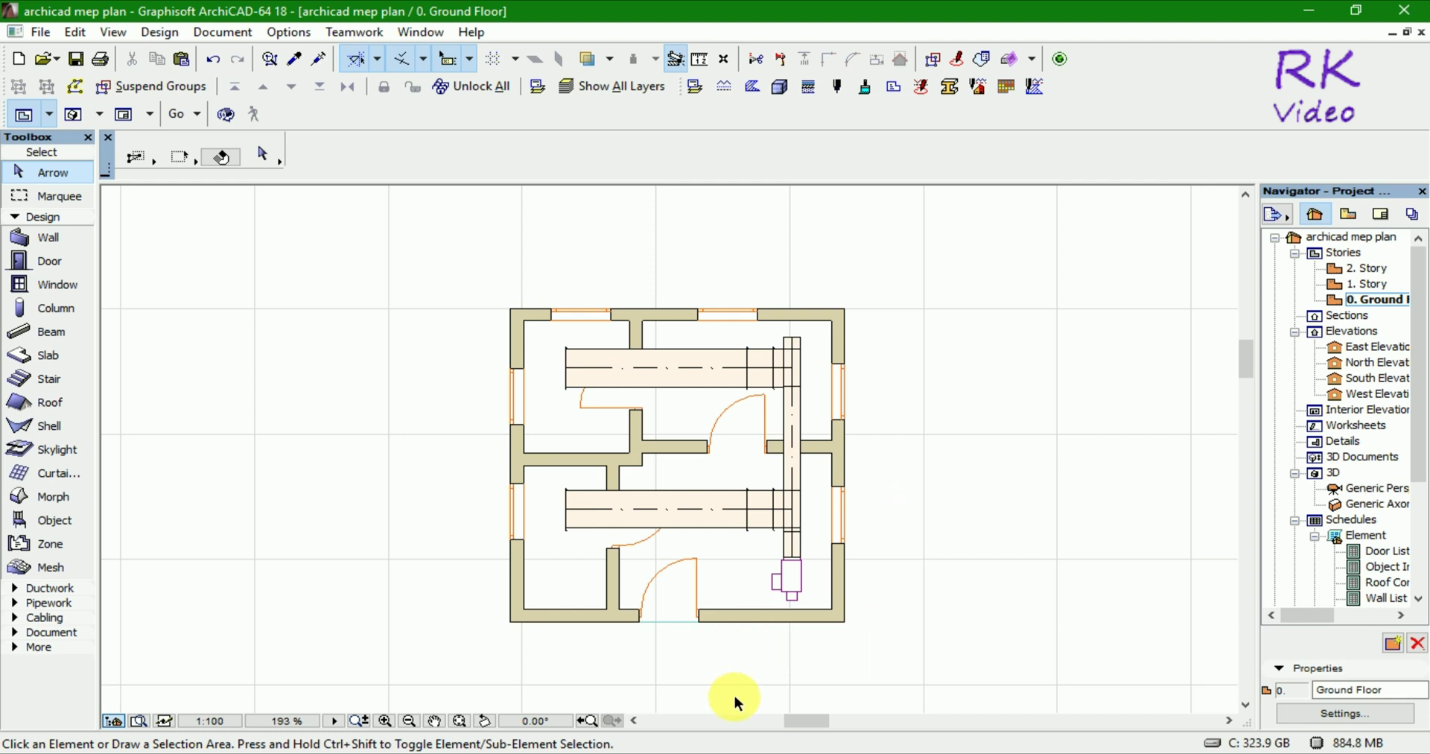
# Set the Object tool's default to Basin Cabinet 18 from the Basins 18 library folder.
pyautogui.click(55, 519)
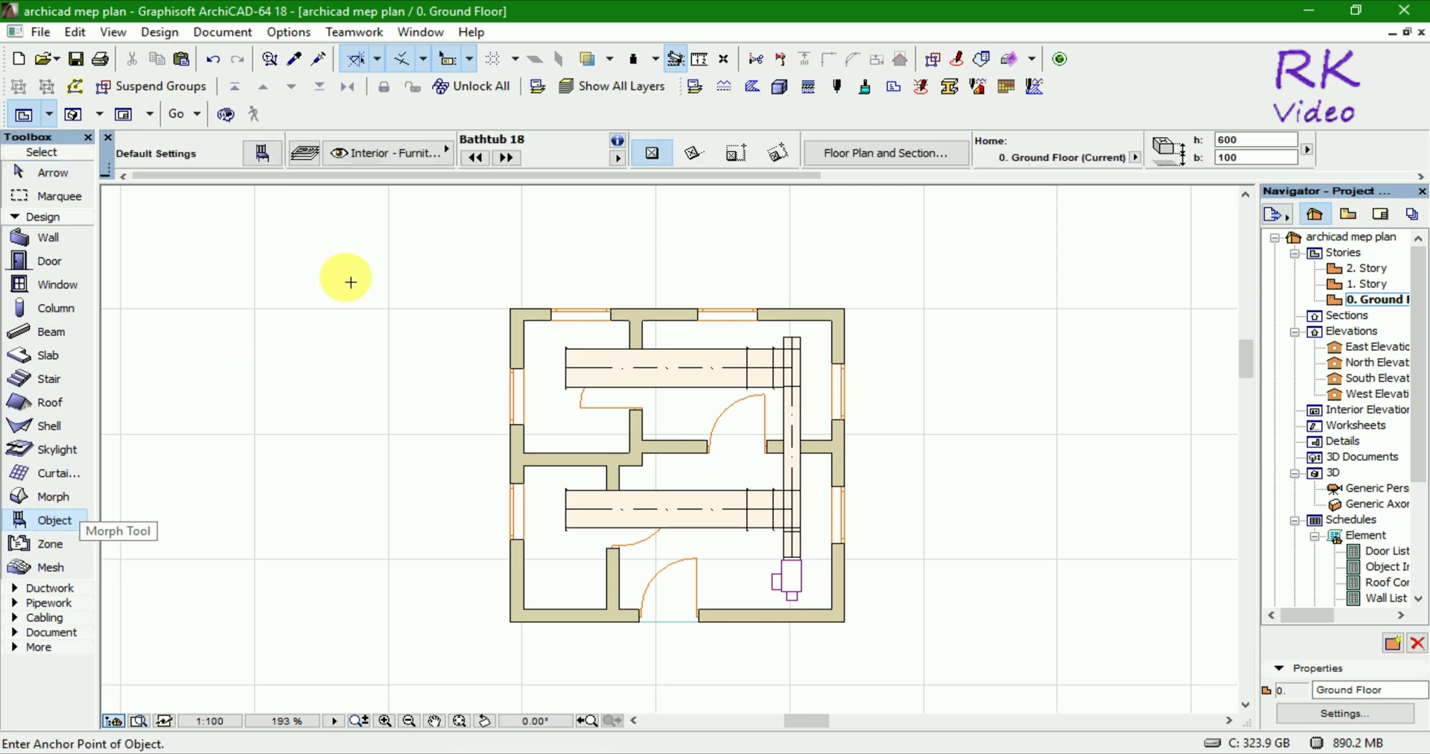
pyautogui.click(260, 152)
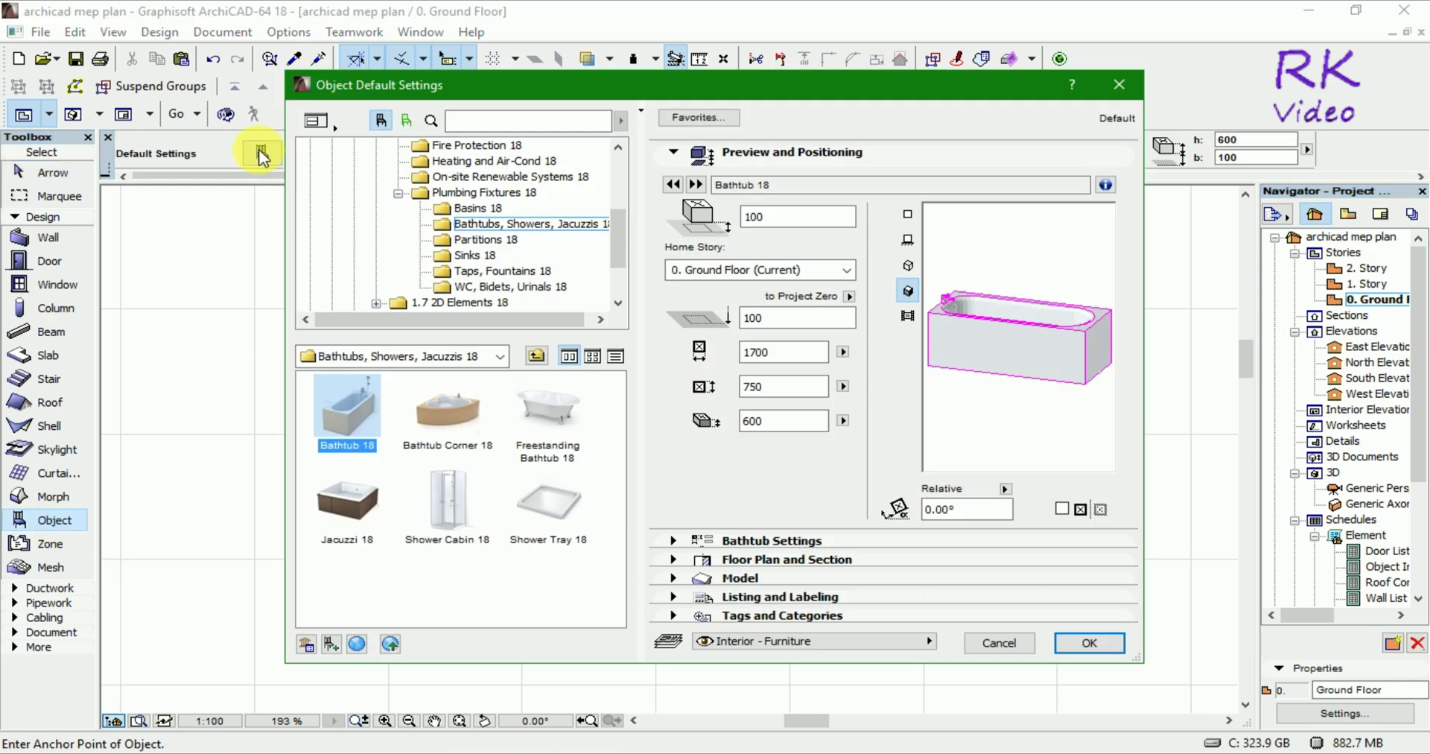
pyautogui.click(477, 207)
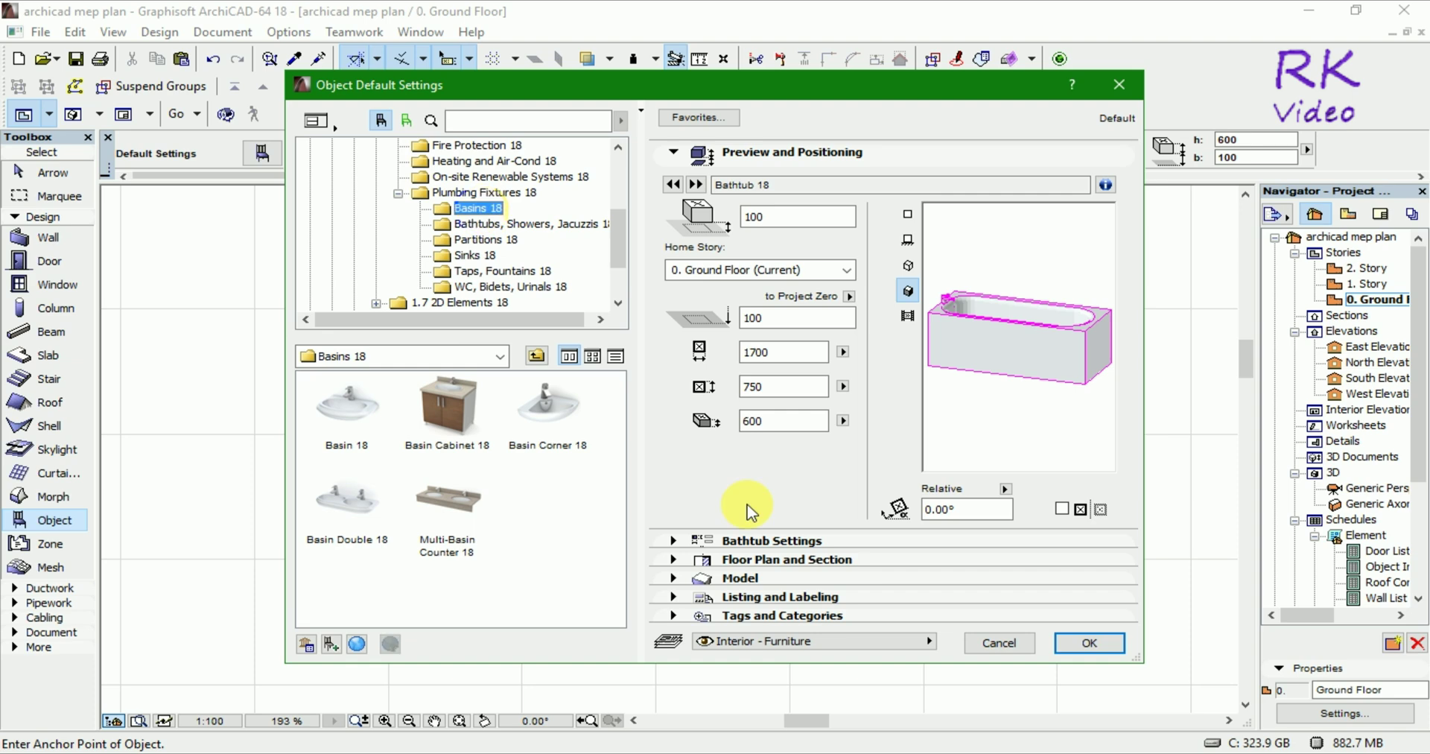
pyautogui.click(455, 398)
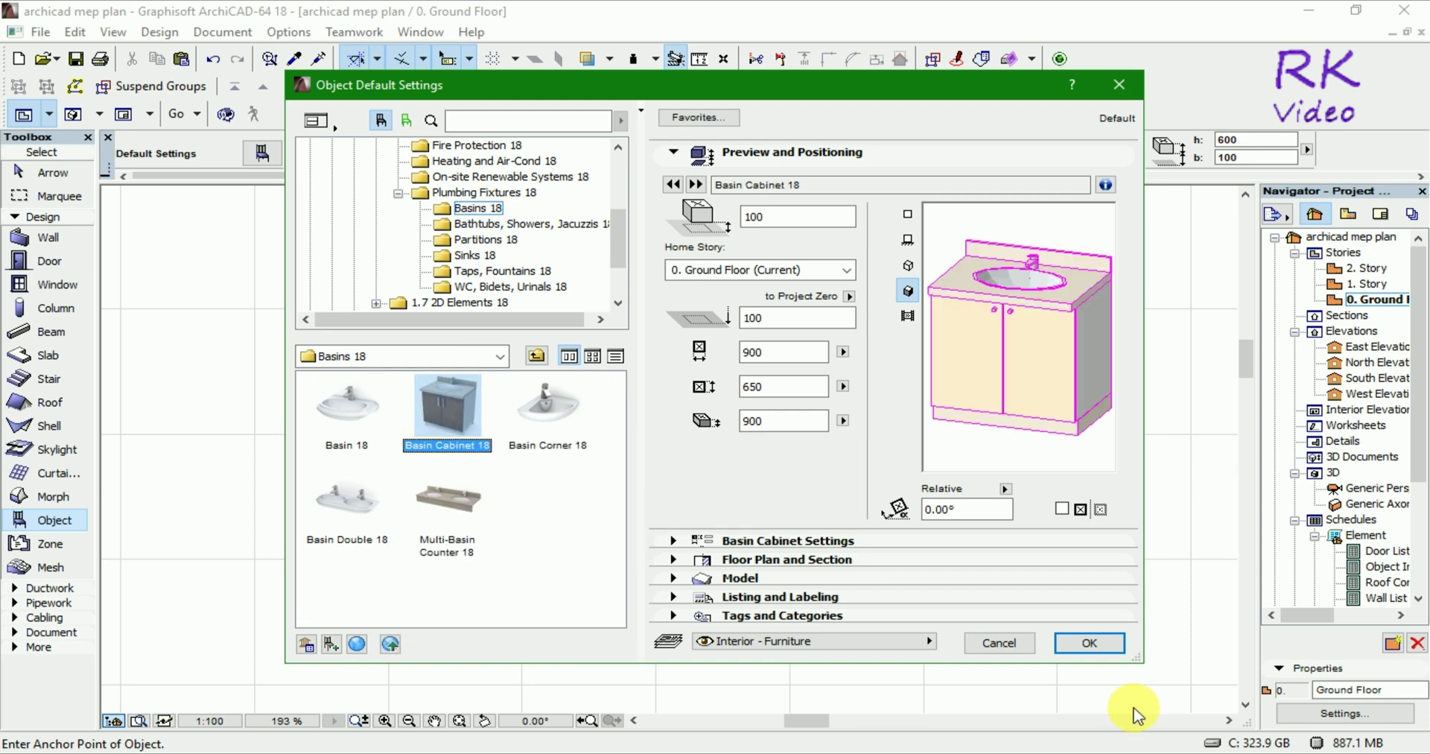
pyautogui.click(1094, 644)
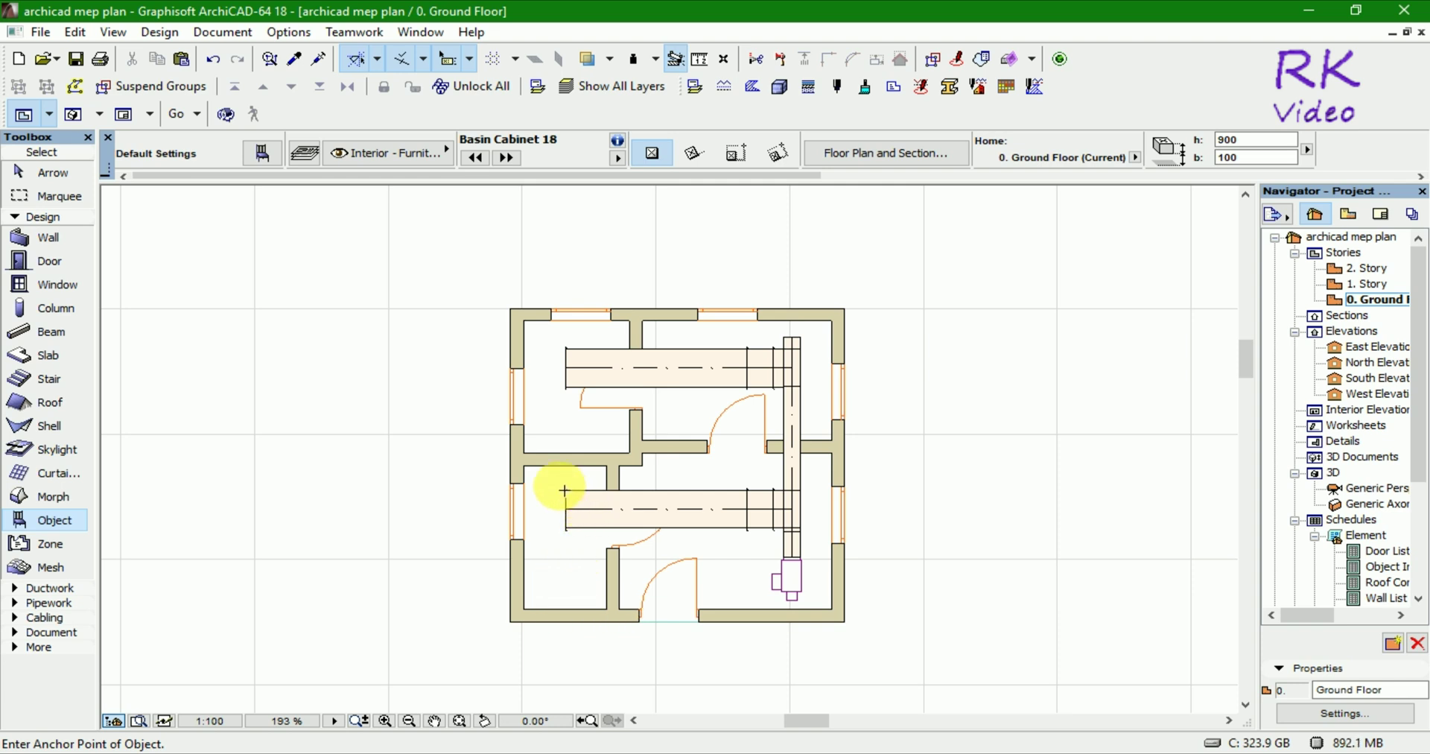
# Place the Basin Cabinet 18 in the lower-left room against the corner walls, then select it.
pyautogui.scroll(3, 564, 491)
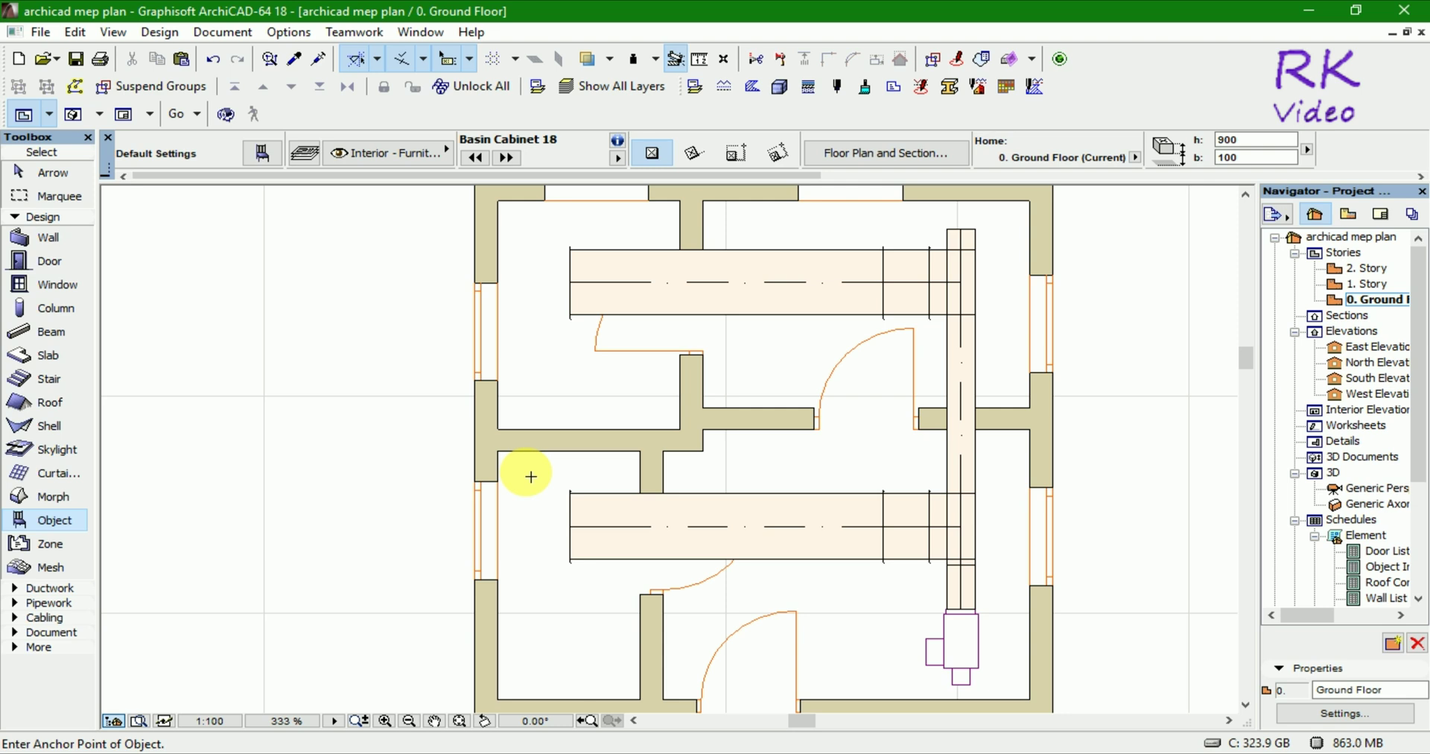
pyautogui.click(529, 586)
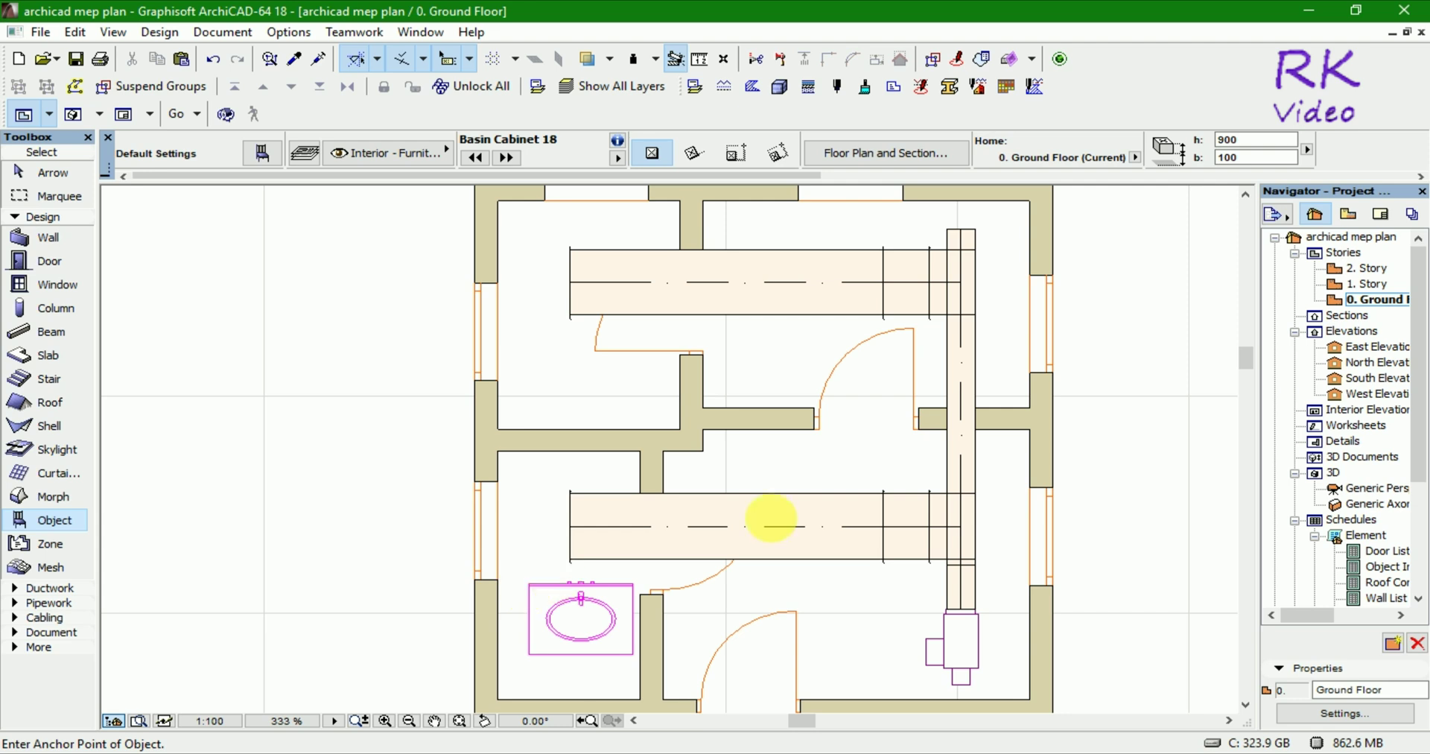
pyautogui.scroll(-2, 646, 438)
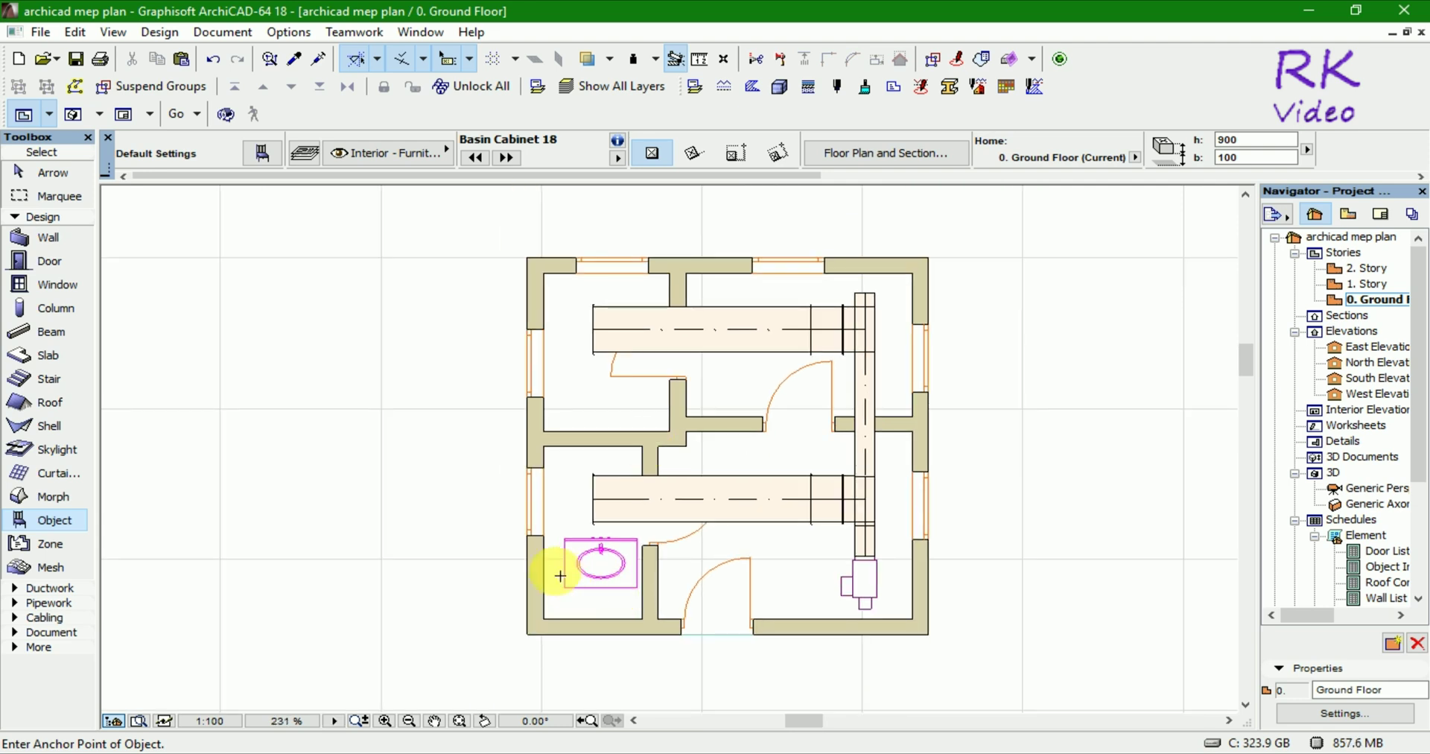
pyautogui.scroll(2, 558, 575)
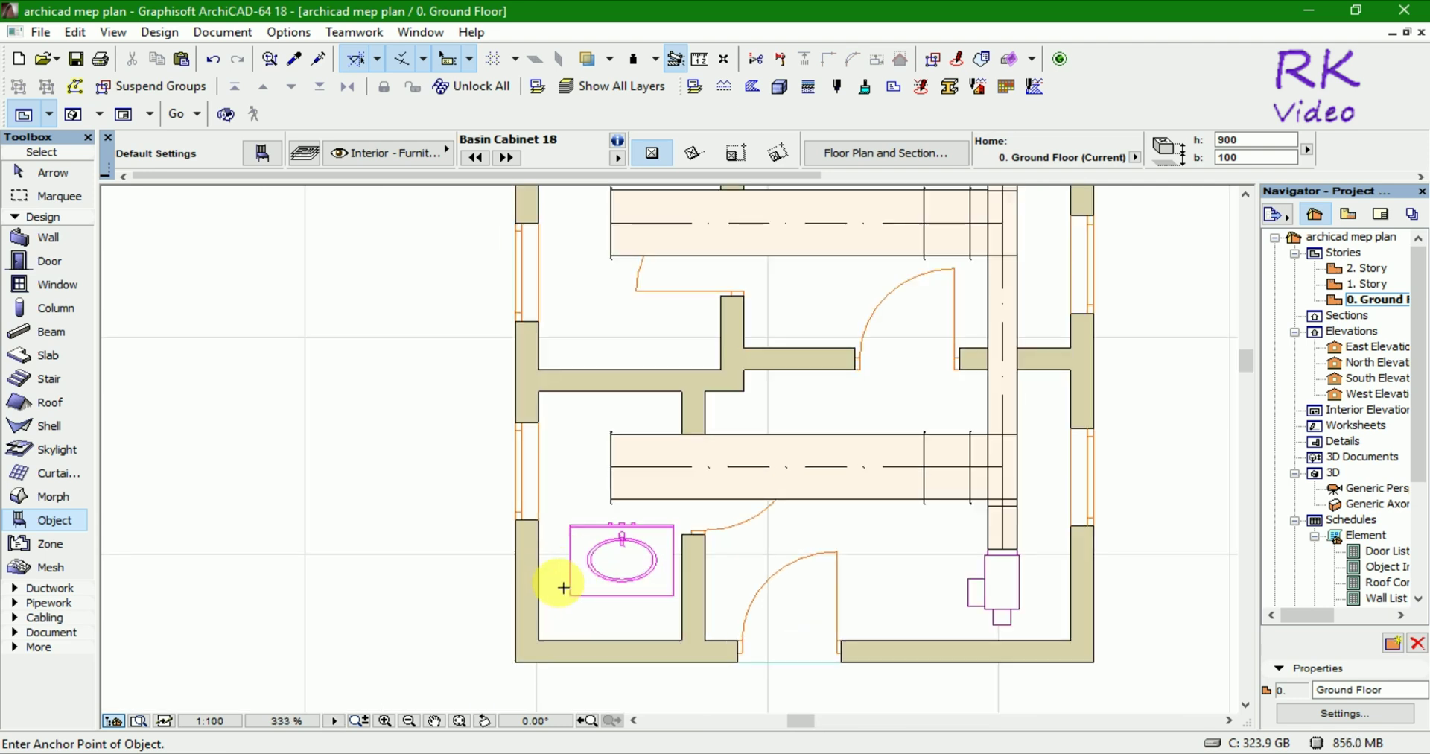
pyautogui.press('Escape')
pyautogui.click(617, 615)
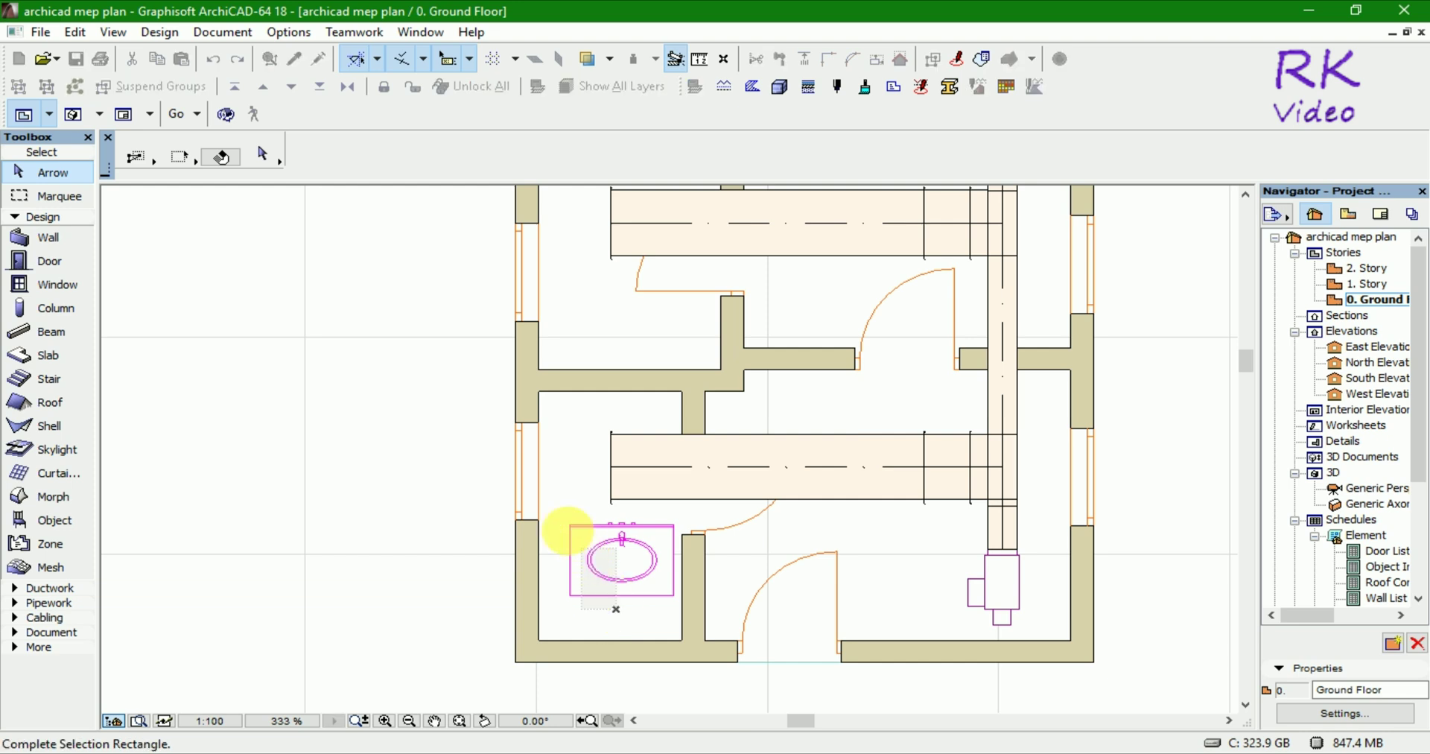
# Drag the basin cabinet up into the small room above, beside the duct.
pyautogui.click(551, 513)
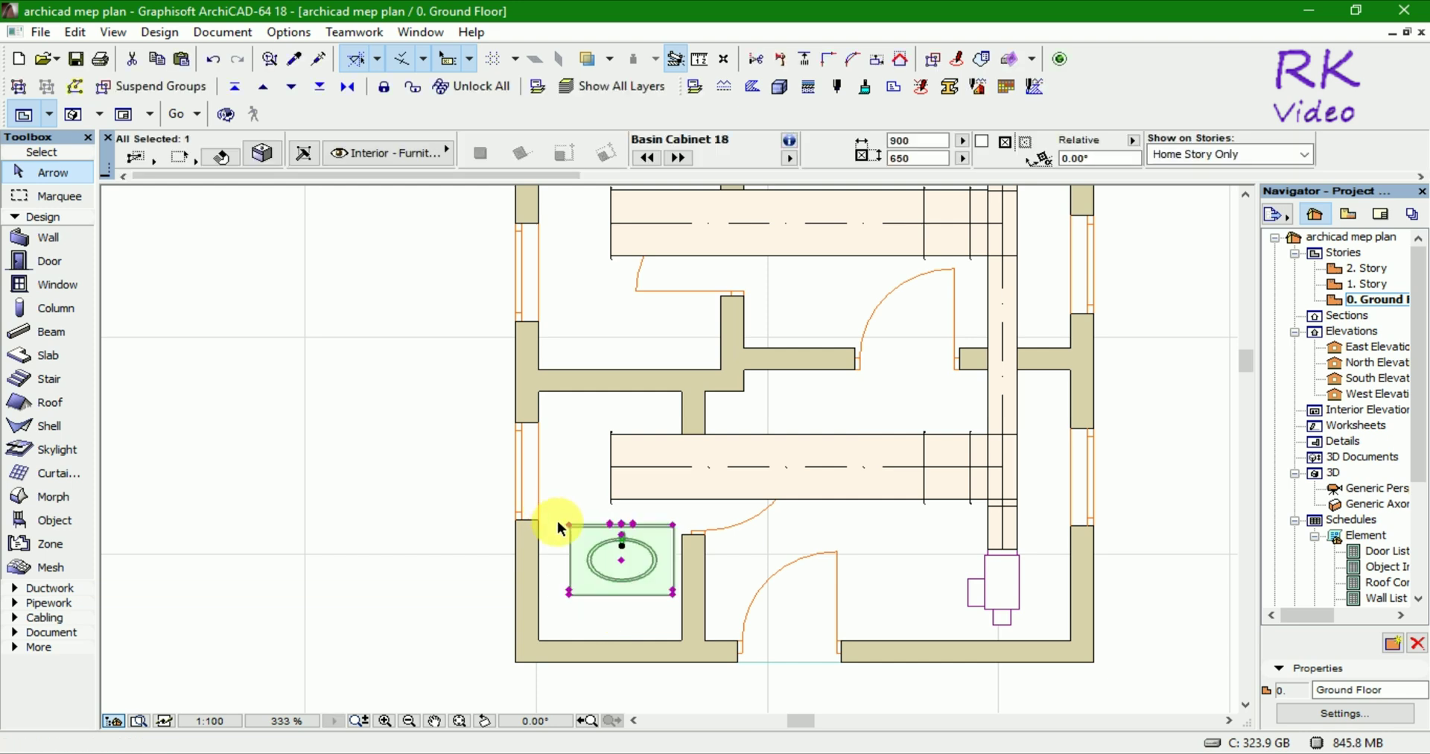
pyautogui.click(622, 546)
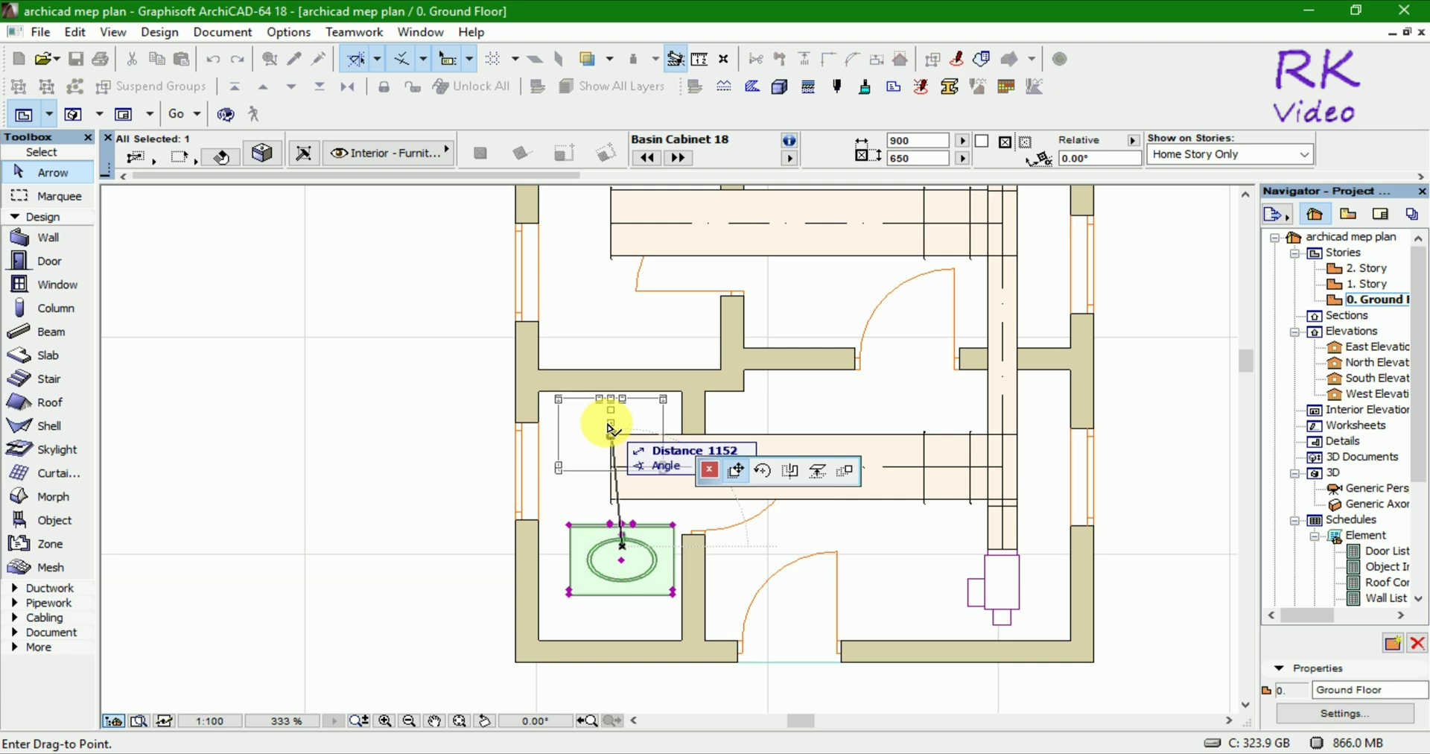
pyautogui.click(610, 428)
pyautogui.click(600, 552)
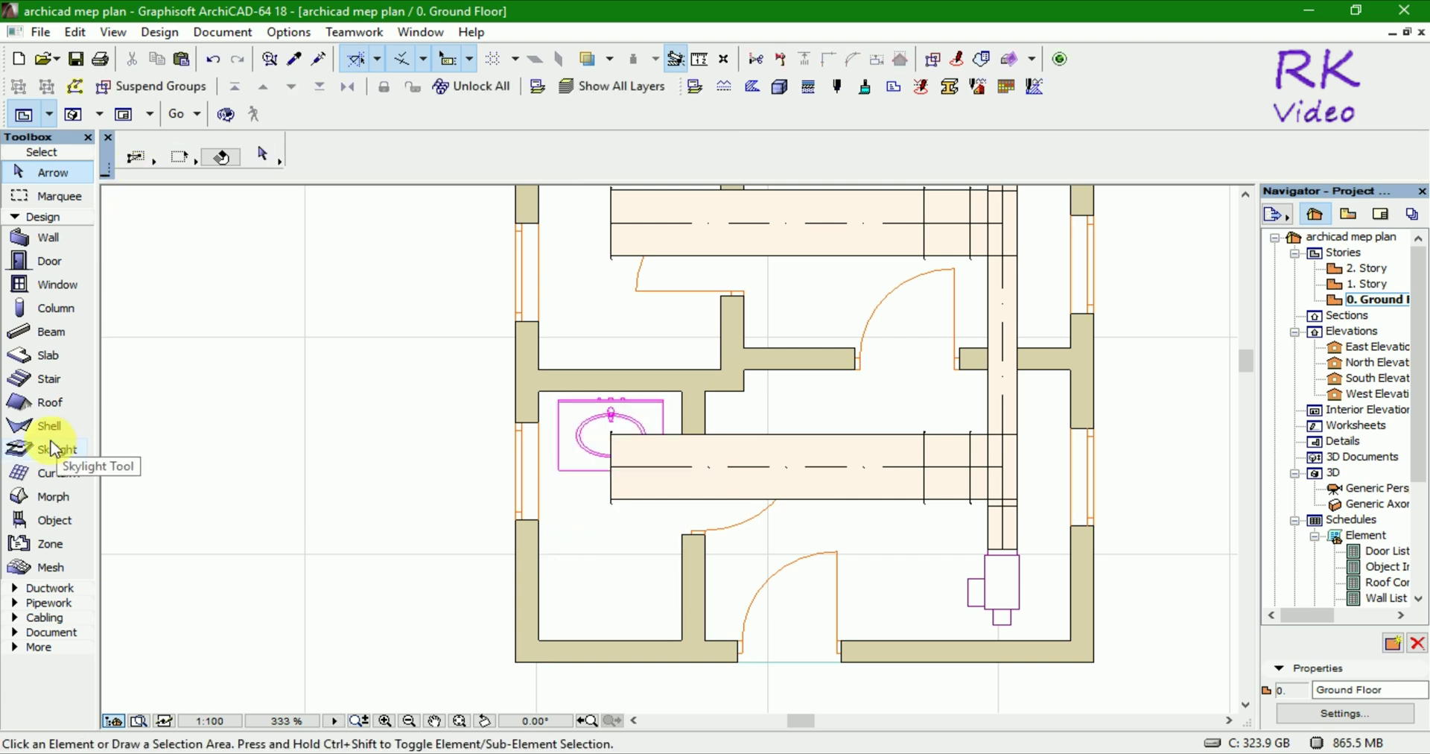
pyautogui.click(52, 520)
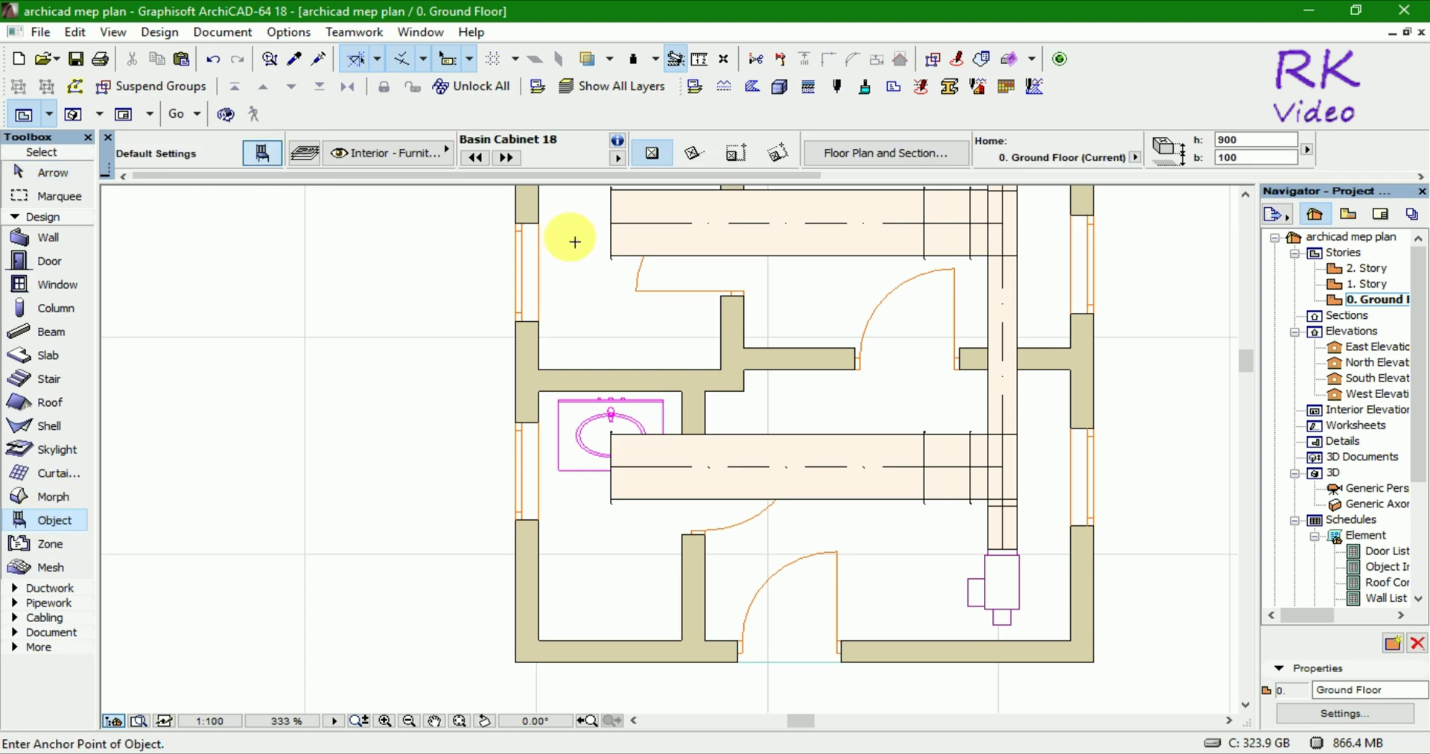
# Place a Bathtub 18 (1700 × 750) along the bottom wall of the lower-left room.
pyautogui.hotkey('ctrl', 't')
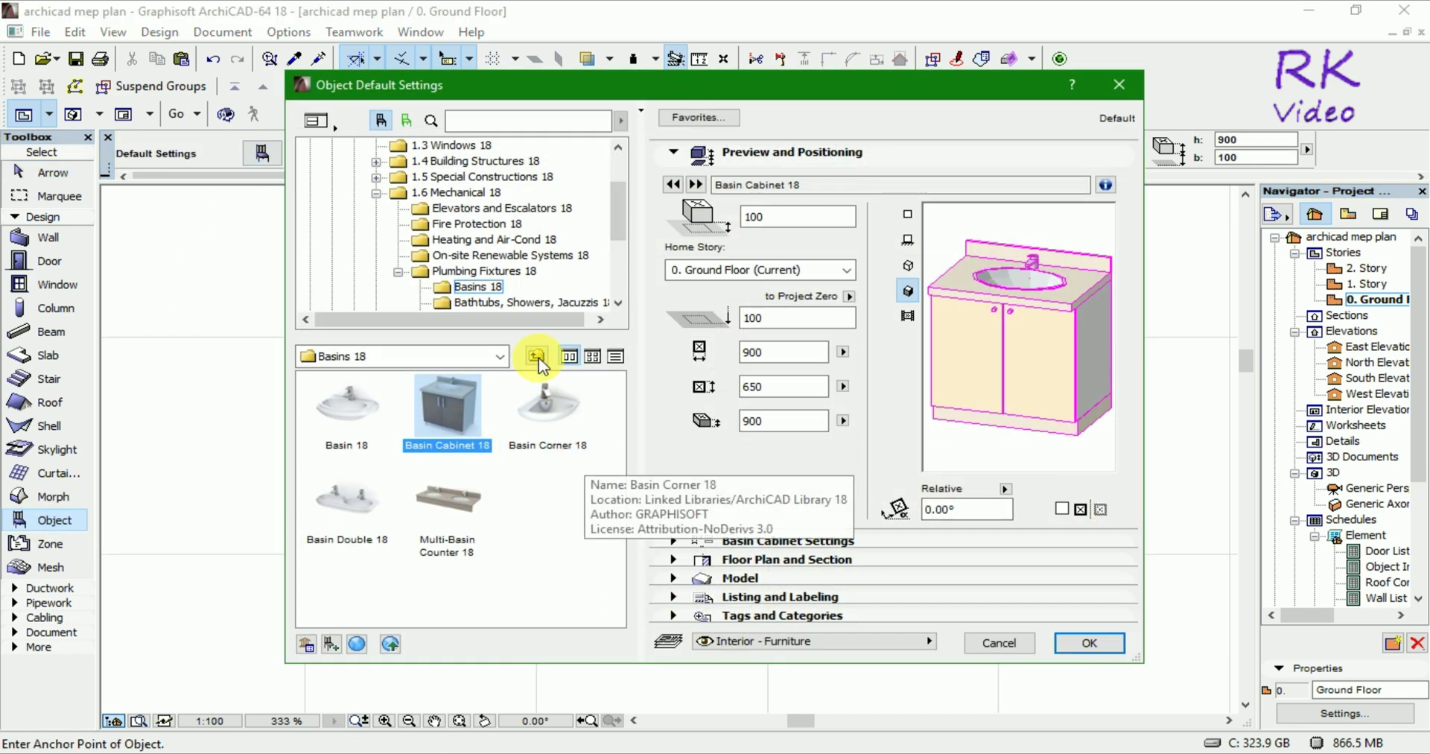
pyautogui.click(492, 301)
pyautogui.click(347, 413)
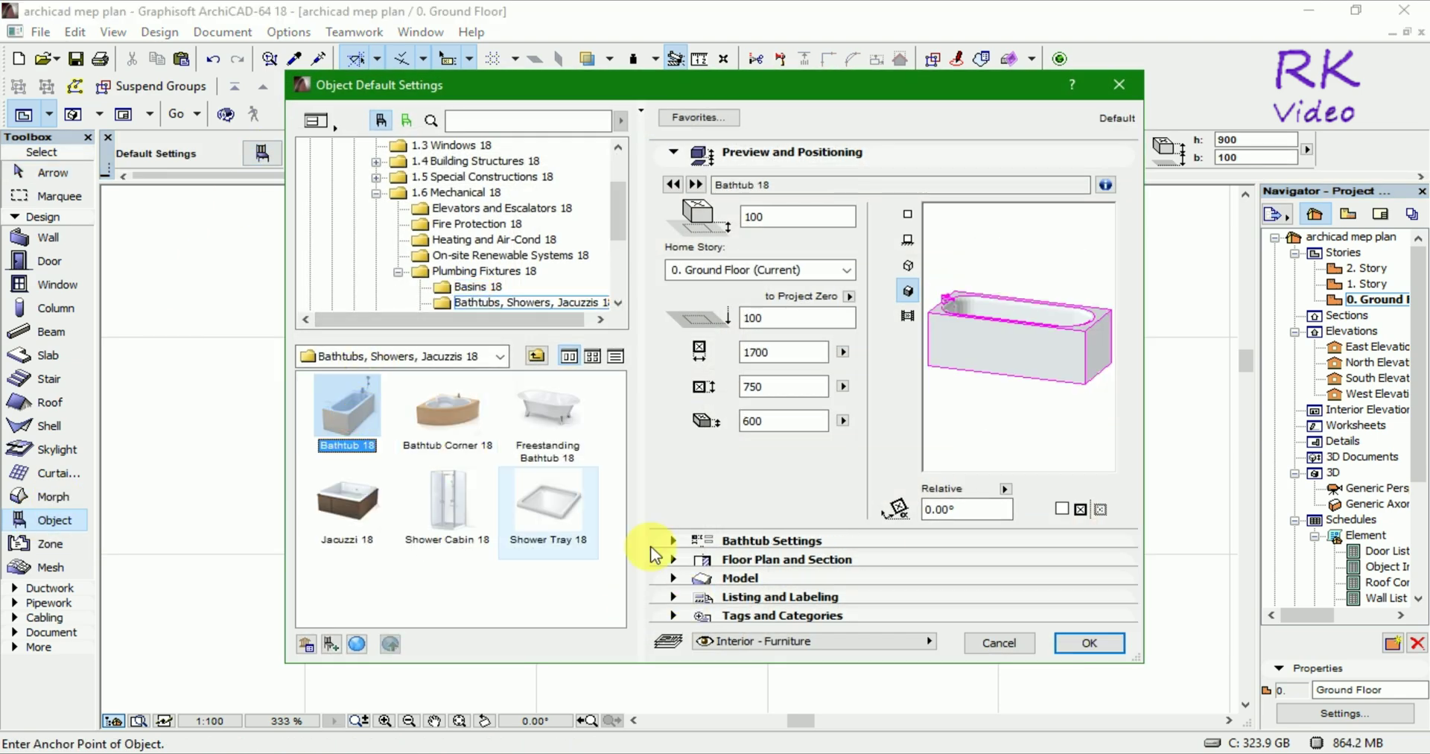
pyautogui.click(1084, 645)
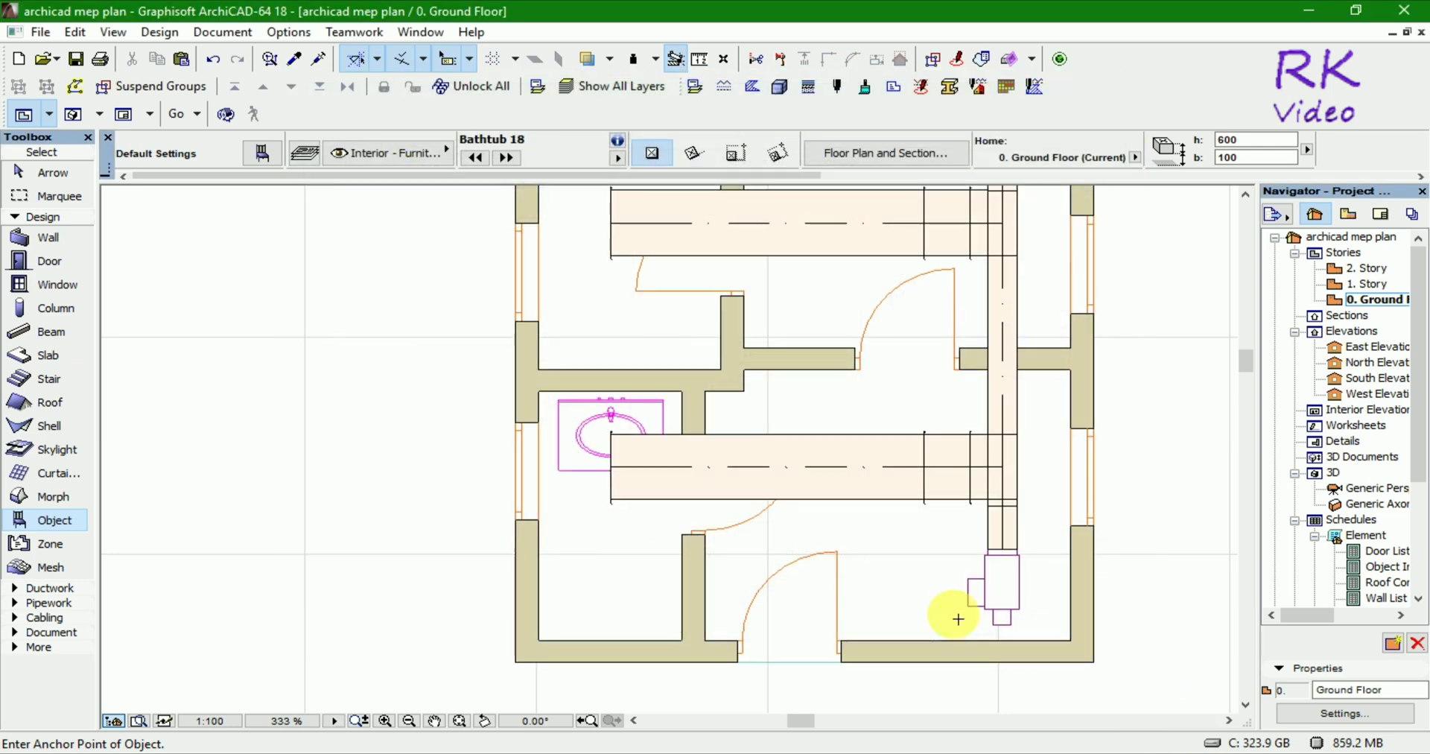
pyautogui.click(580, 549)
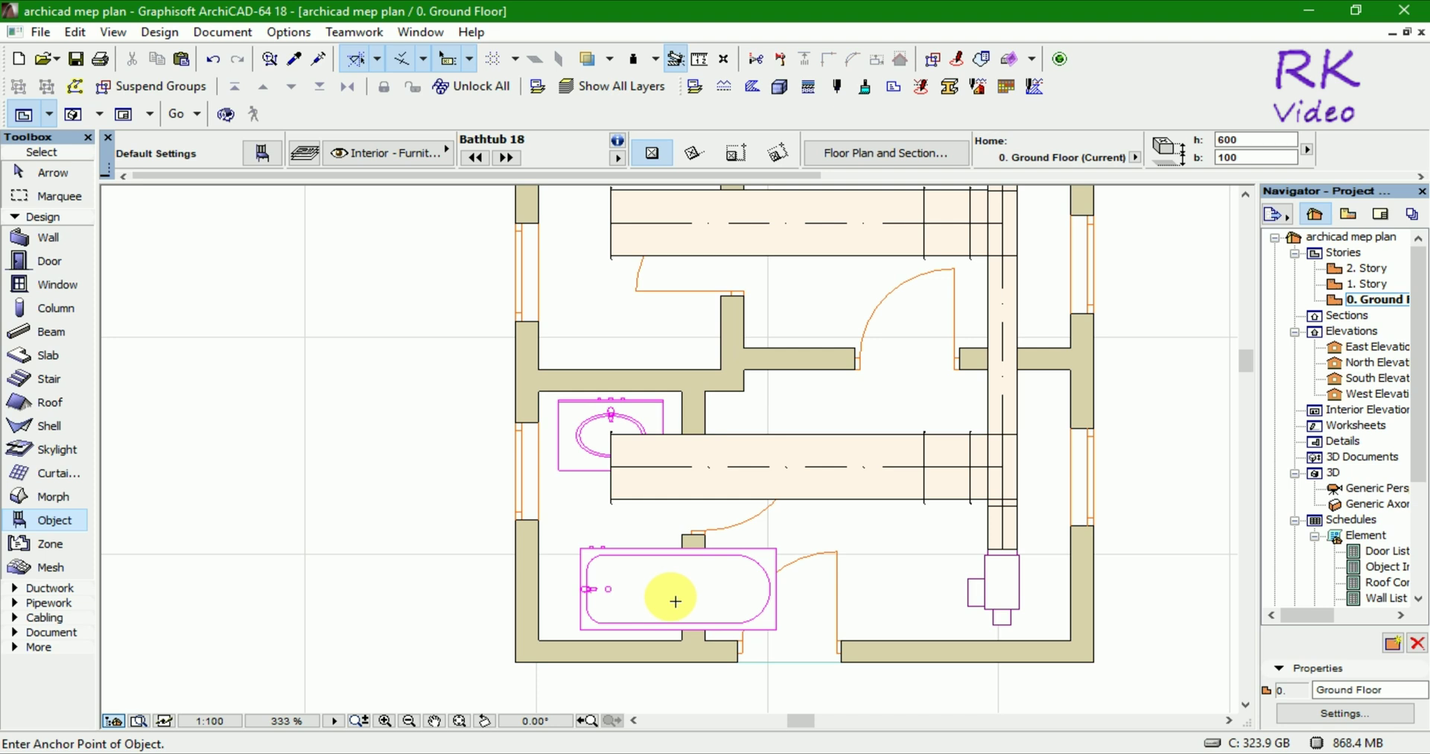
# Rotate the bathtub 90° so it stands upright along the left wall.
pyautogui.press('Escape')
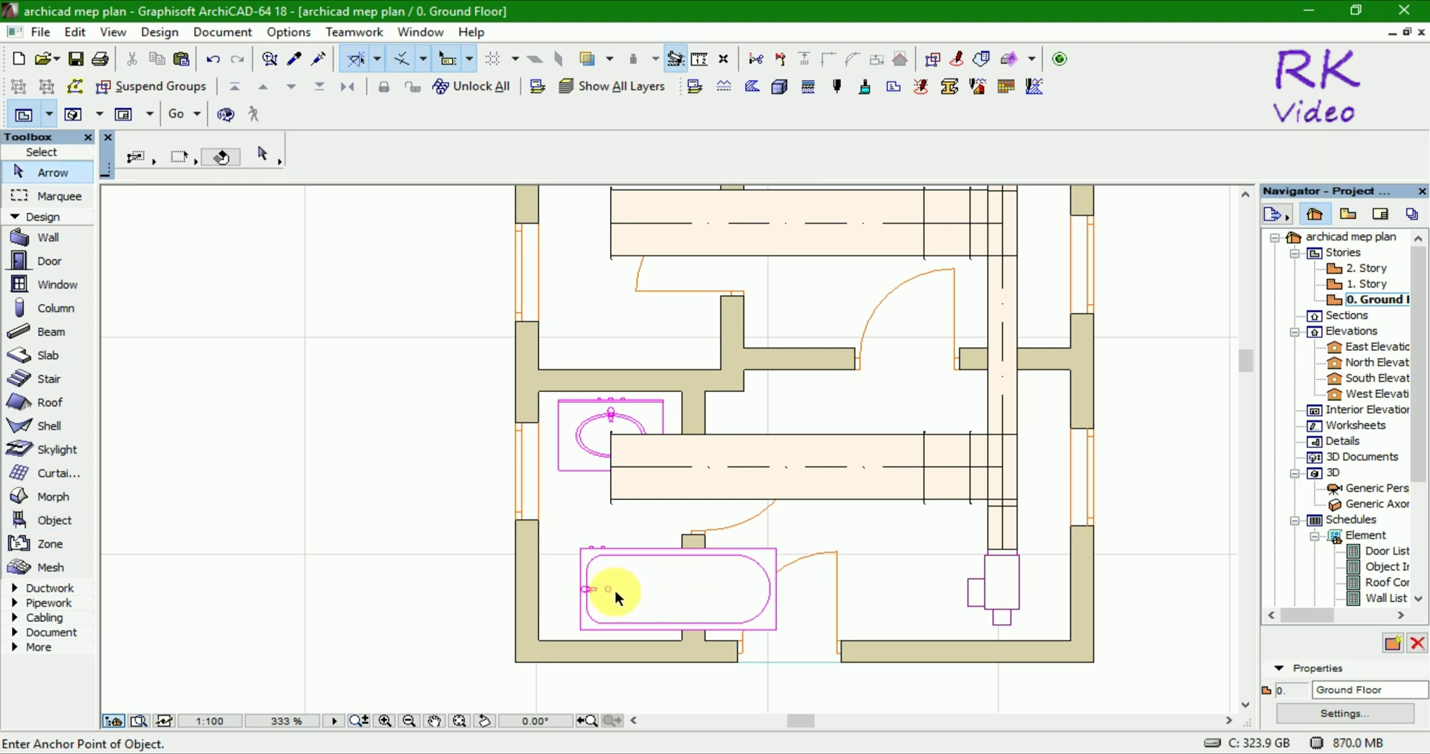
pyautogui.click(625, 547)
pyautogui.click(570, 578)
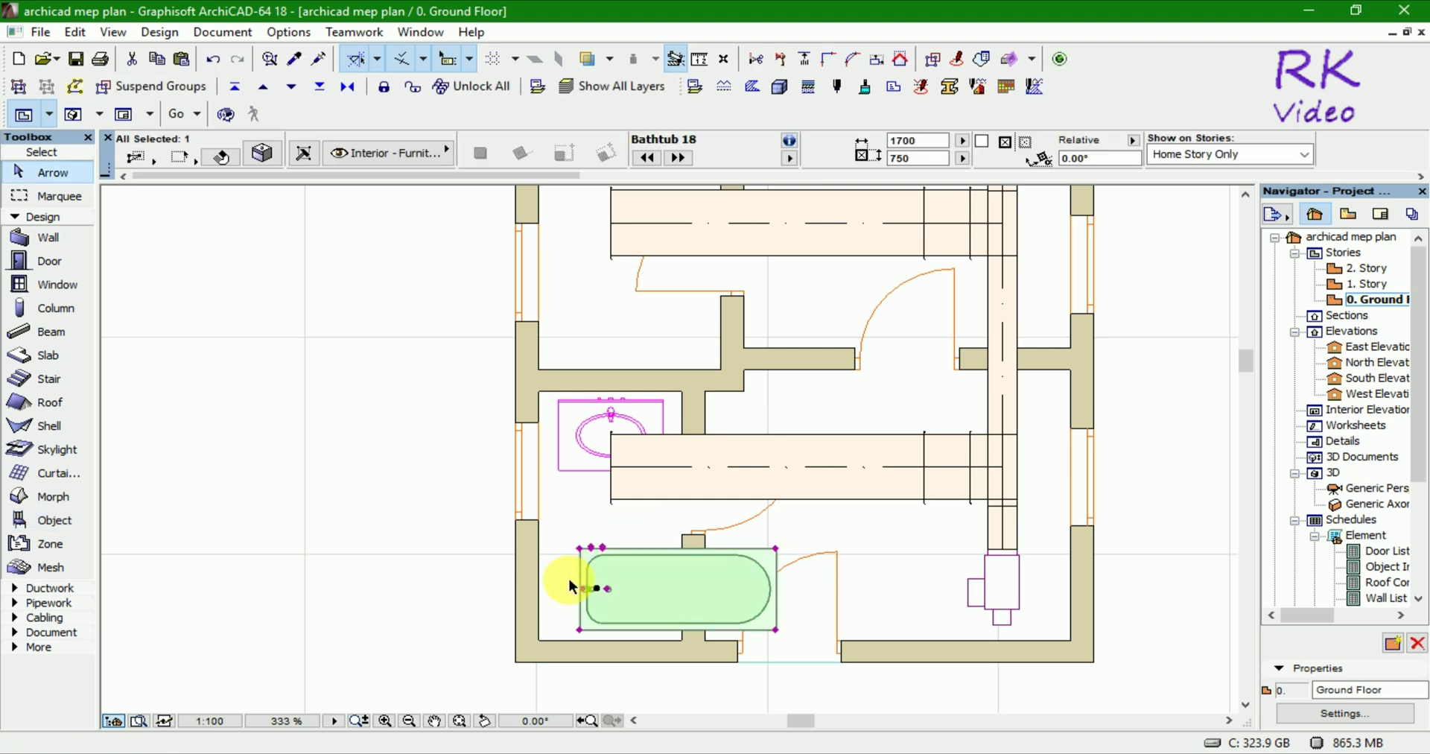
pyautogui.hotkey('ctrl', 'e')
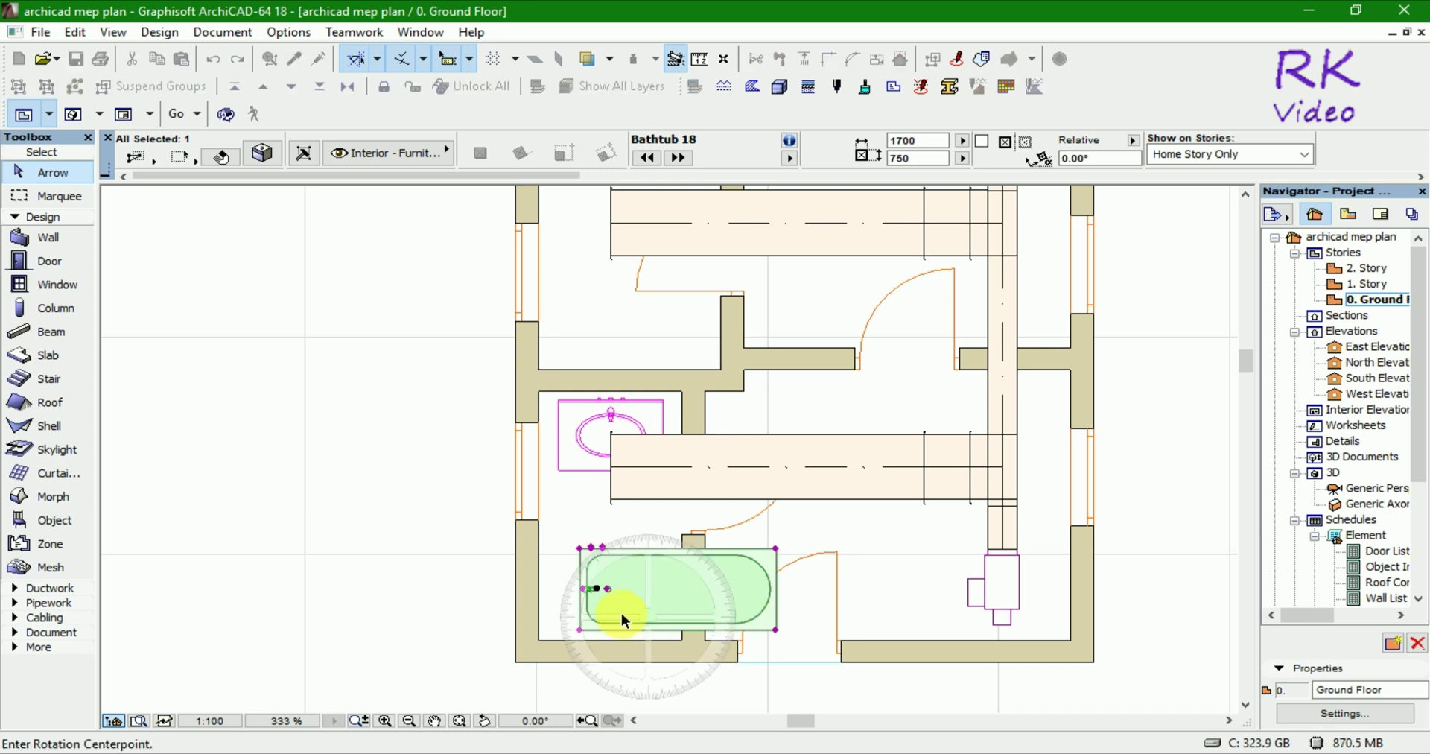
pyautogui.click(596, 589)
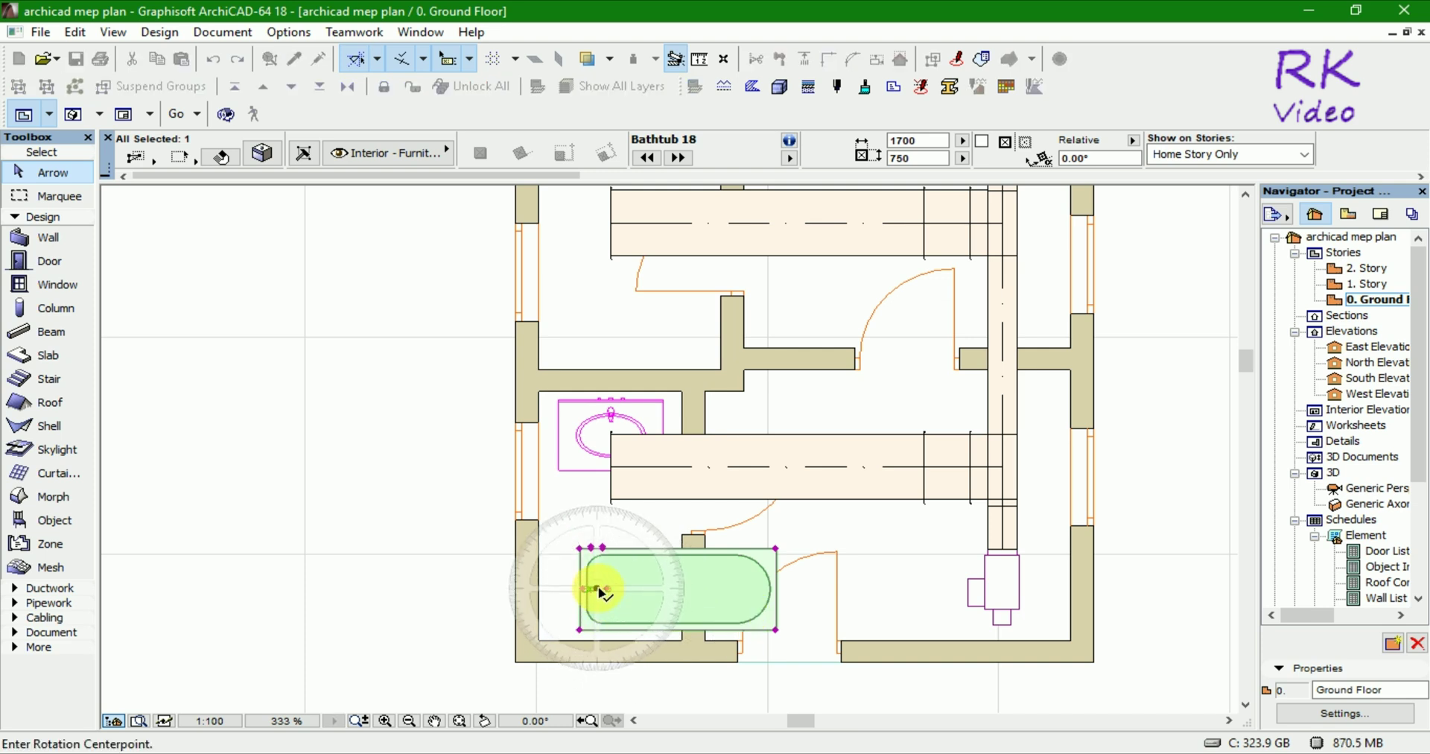
pyautogui.click(857, 588)
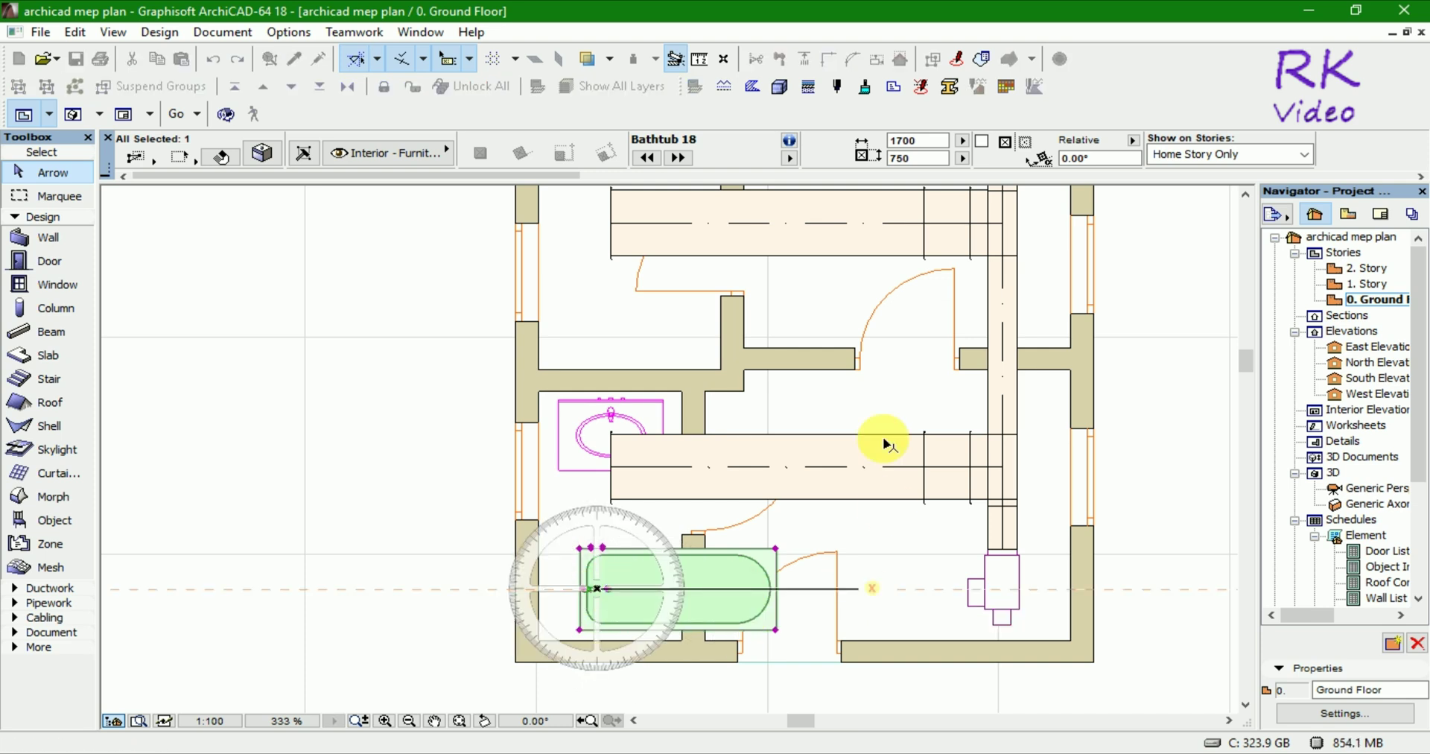
pyautogui.click(598, 307)
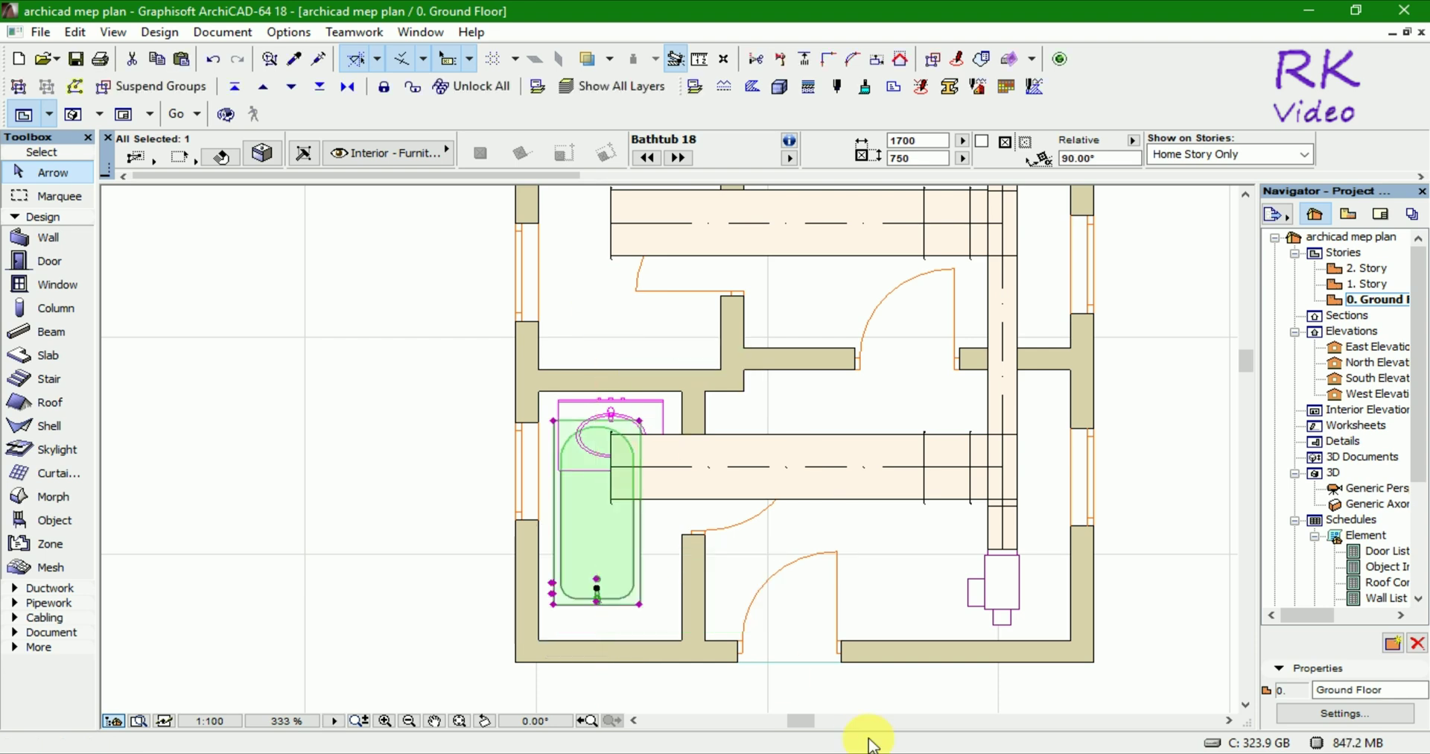
# Begin shifting the bathtub downward, setting its move reference point.
pyautogui.hotkey('ctrl', 'd')
pyautogui.scroll(3, 588, 669)
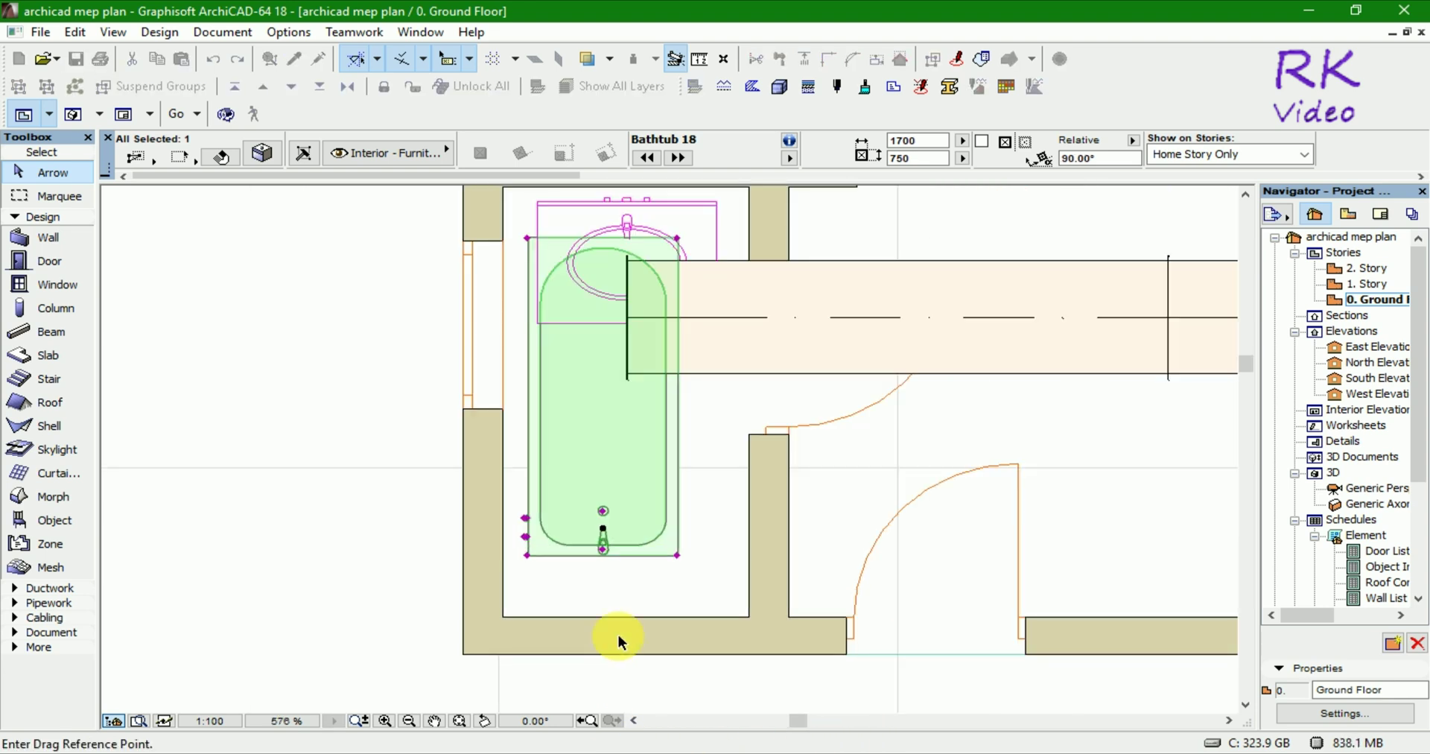
pyautogui.click(604, 512)
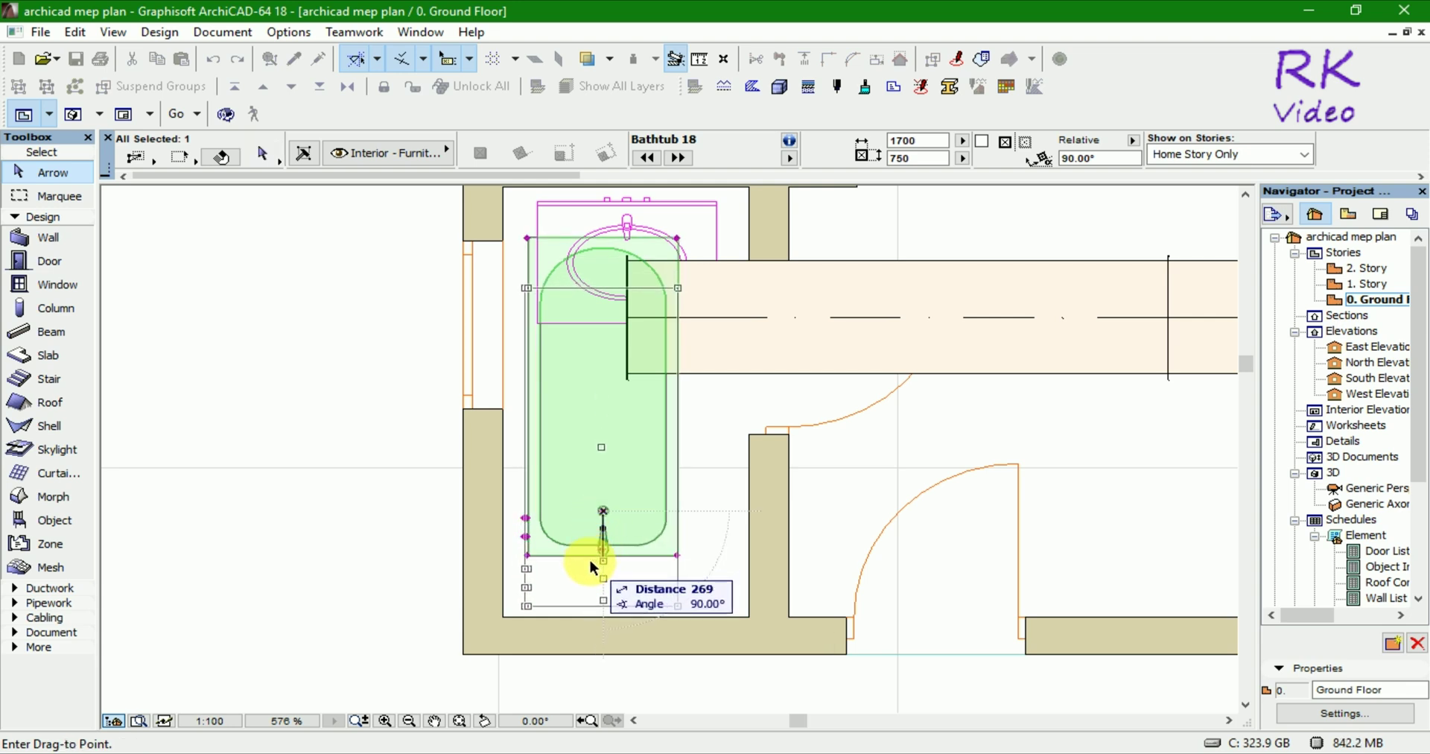
# Drop the bathtub slightly lower, then move the basin cabinet to a new position.
pyautogui.click(590, 551)
pyautogui.click(625, 223)
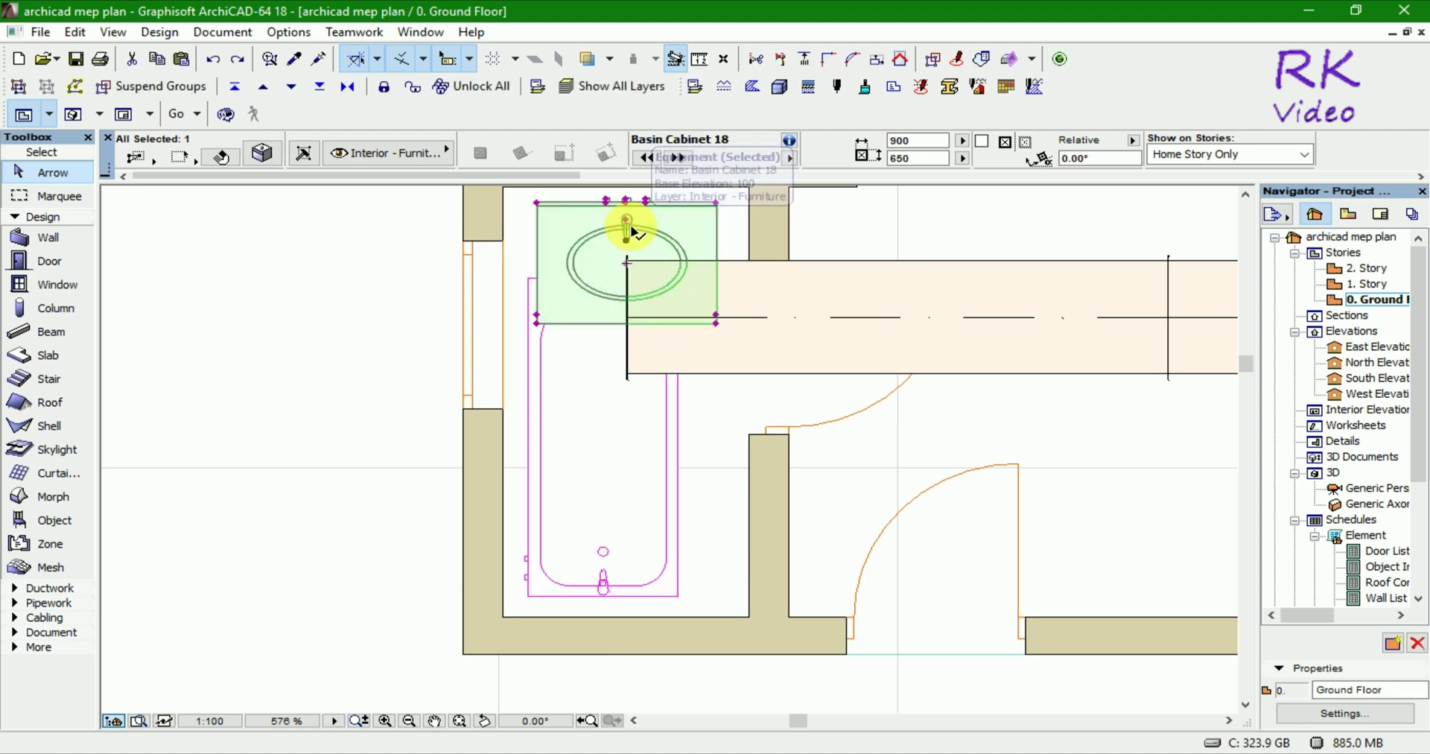
pyautogui.hotkey('ctrl', 'd')
pyautogui.scroll(-3, 609, 647)
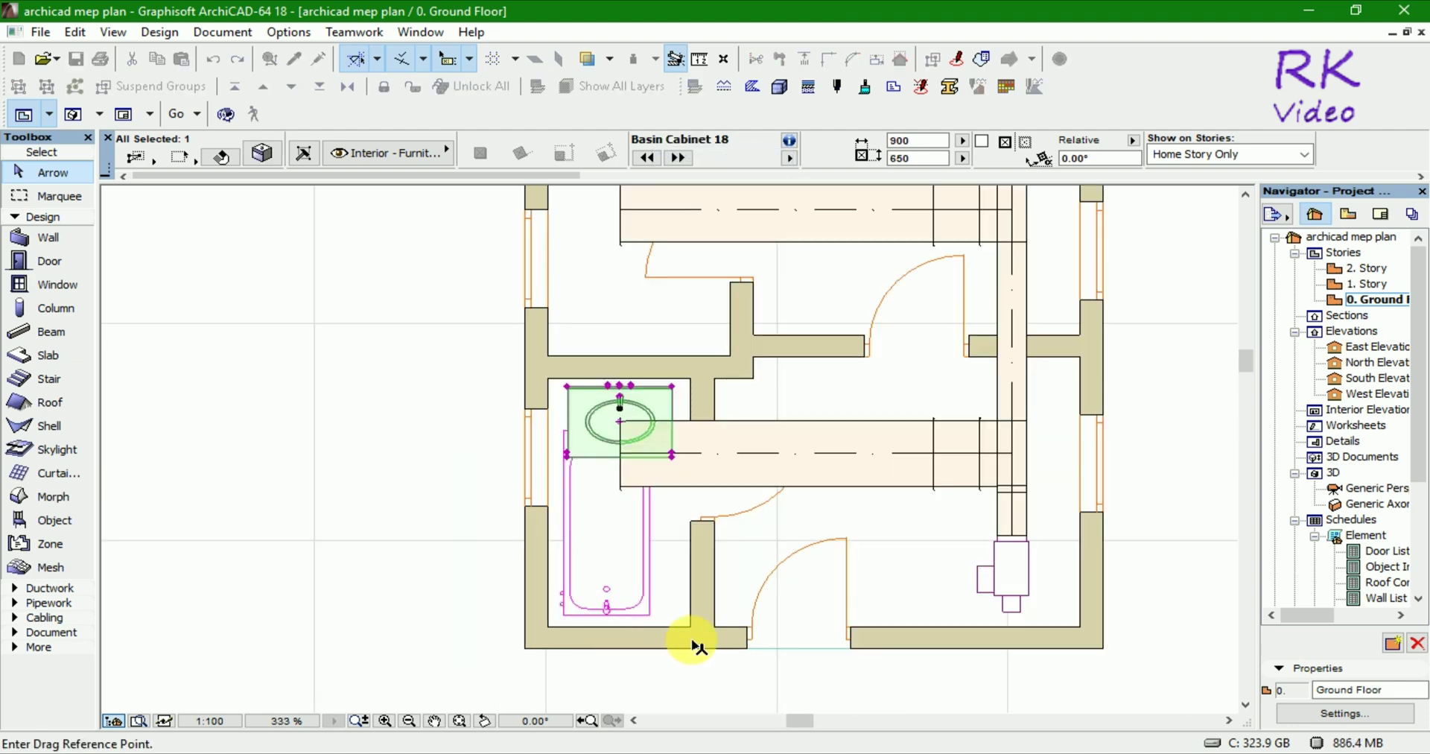
pyautogui.scroll(-3, 684, 641)
pyautogui.scroll(4, 685, 466)
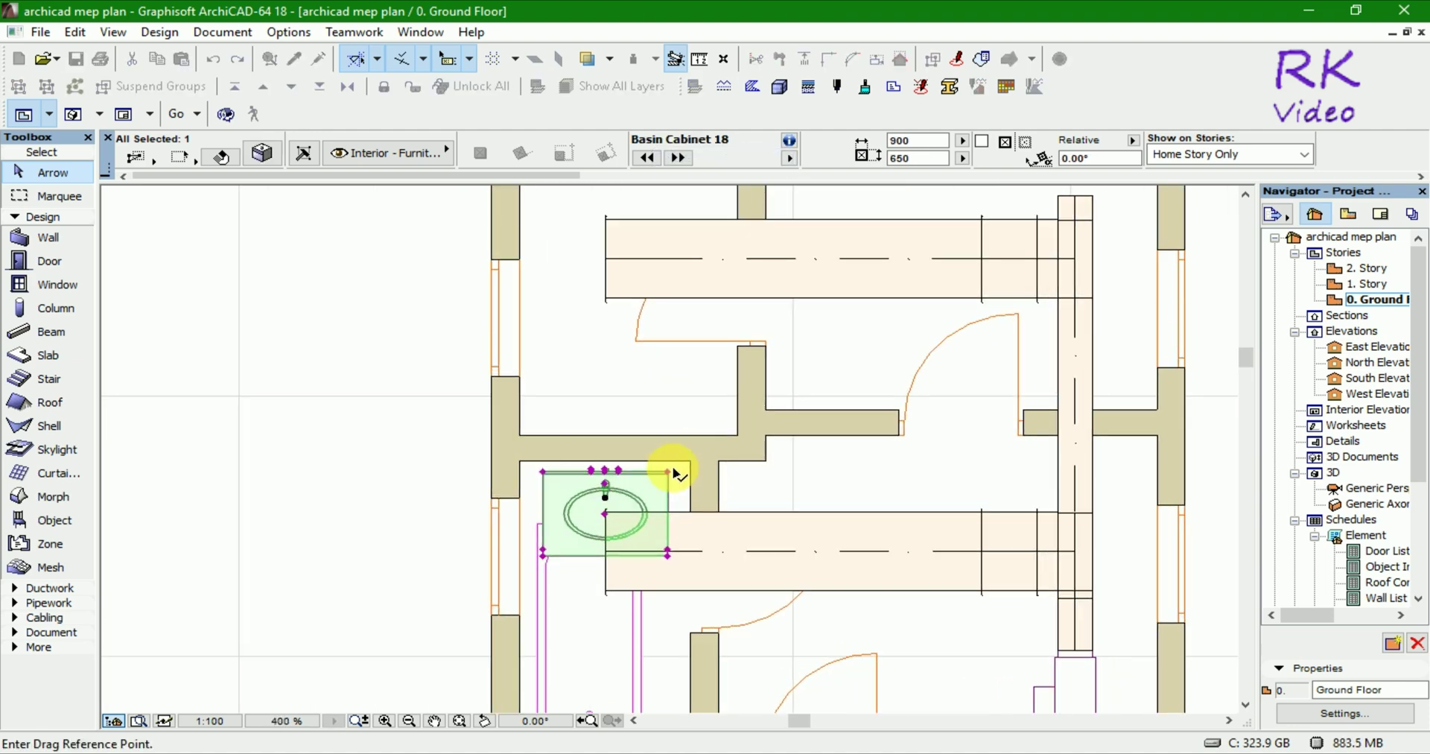
pyautogui.click(607, 504)
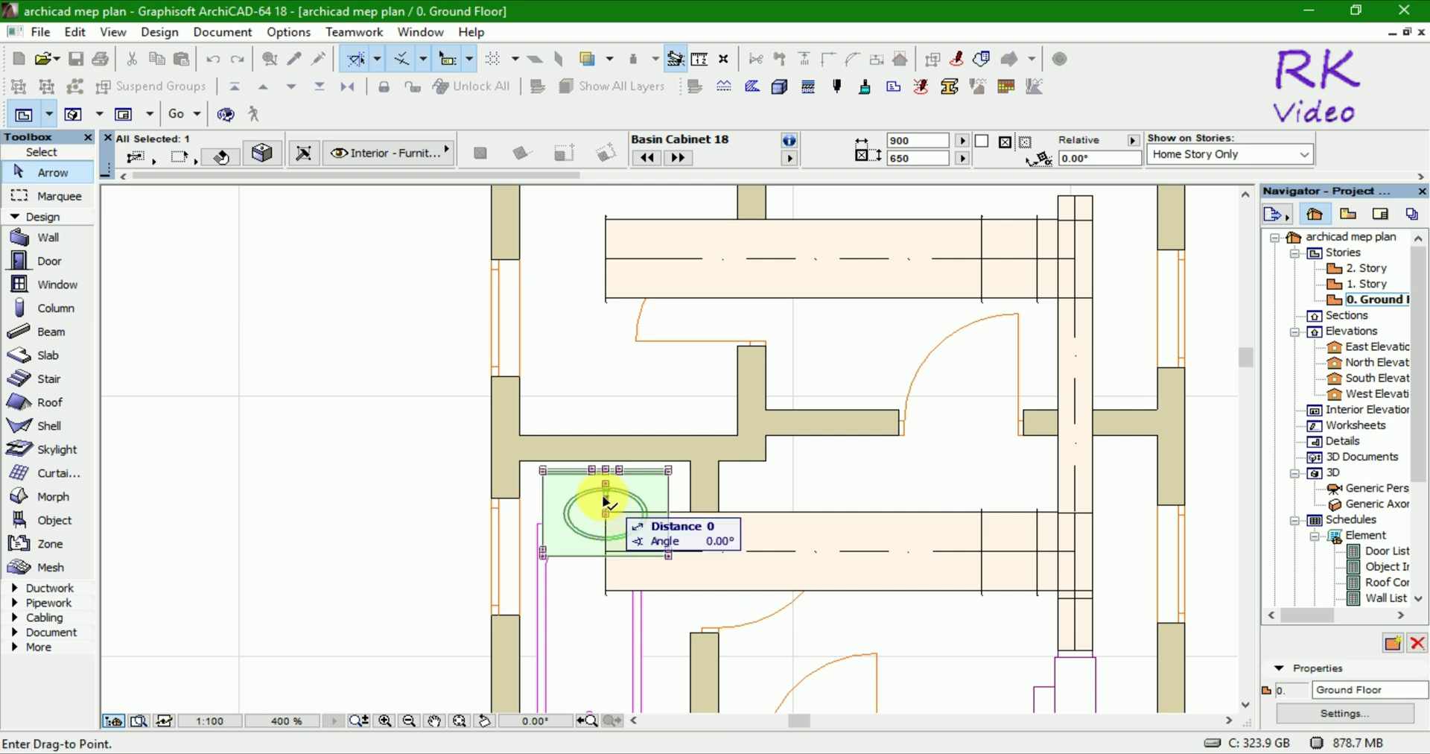
pyautogui.click(356, 434)
# Move the bathtub into the lower-left corner against the left and bottom walls.
pyautogui.scroll(-3, 583, 351)
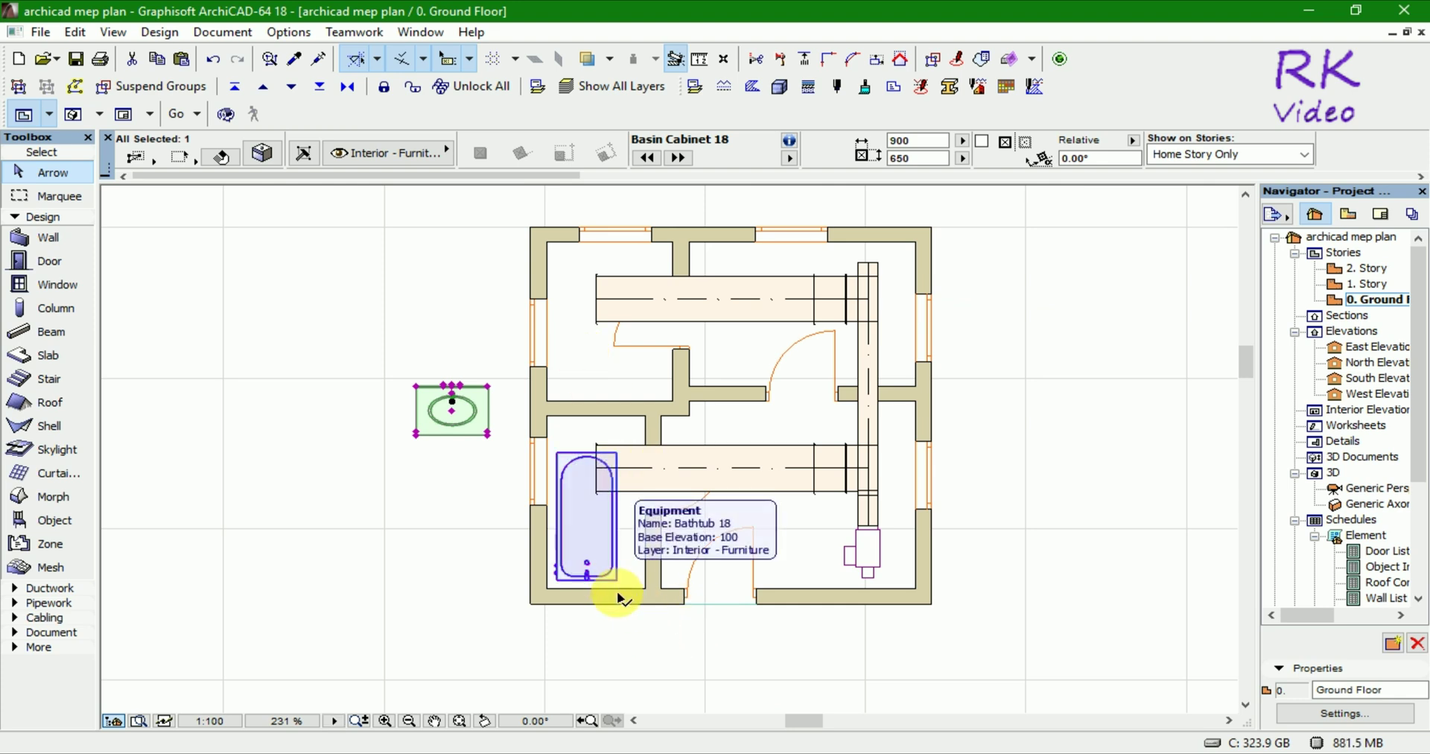
pyautogui.scroll(2, 639, 525)
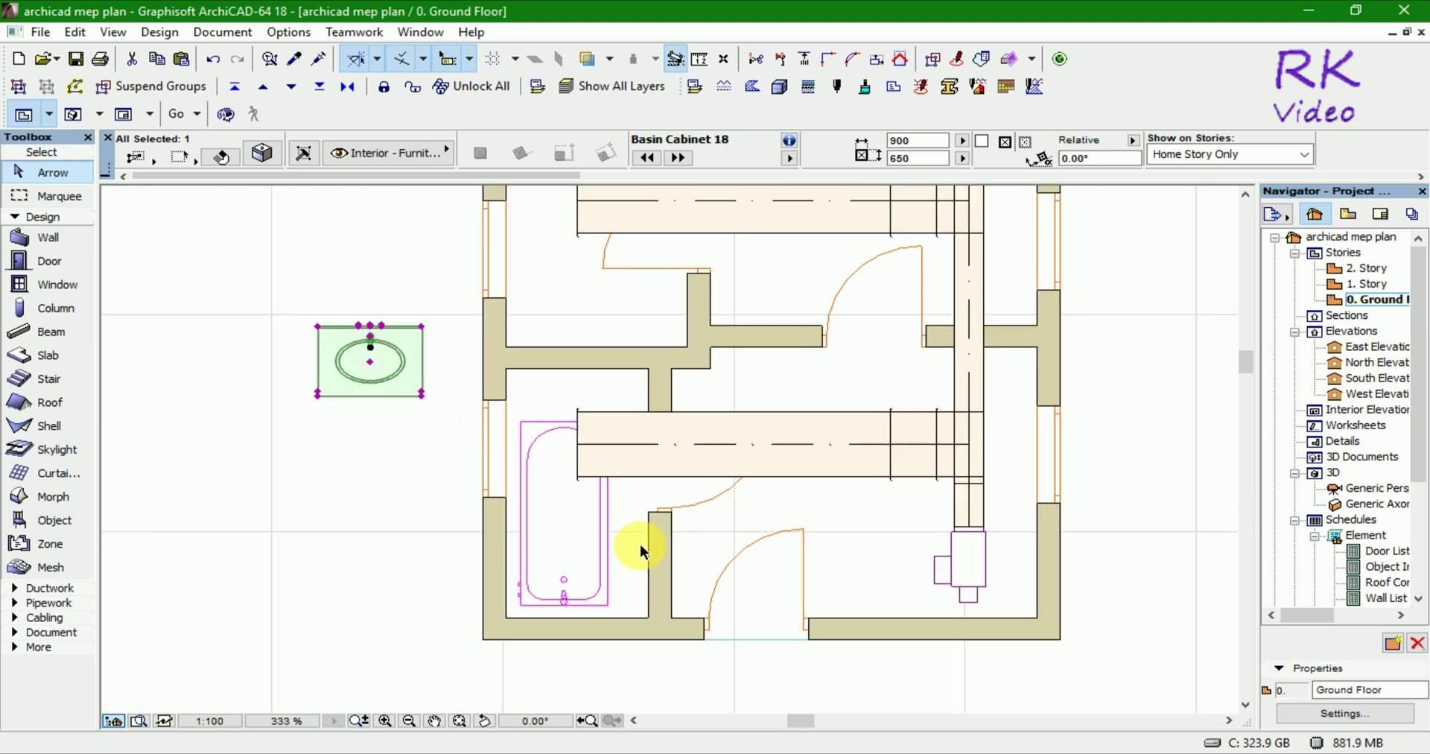
pyautogui.click(574, 600)
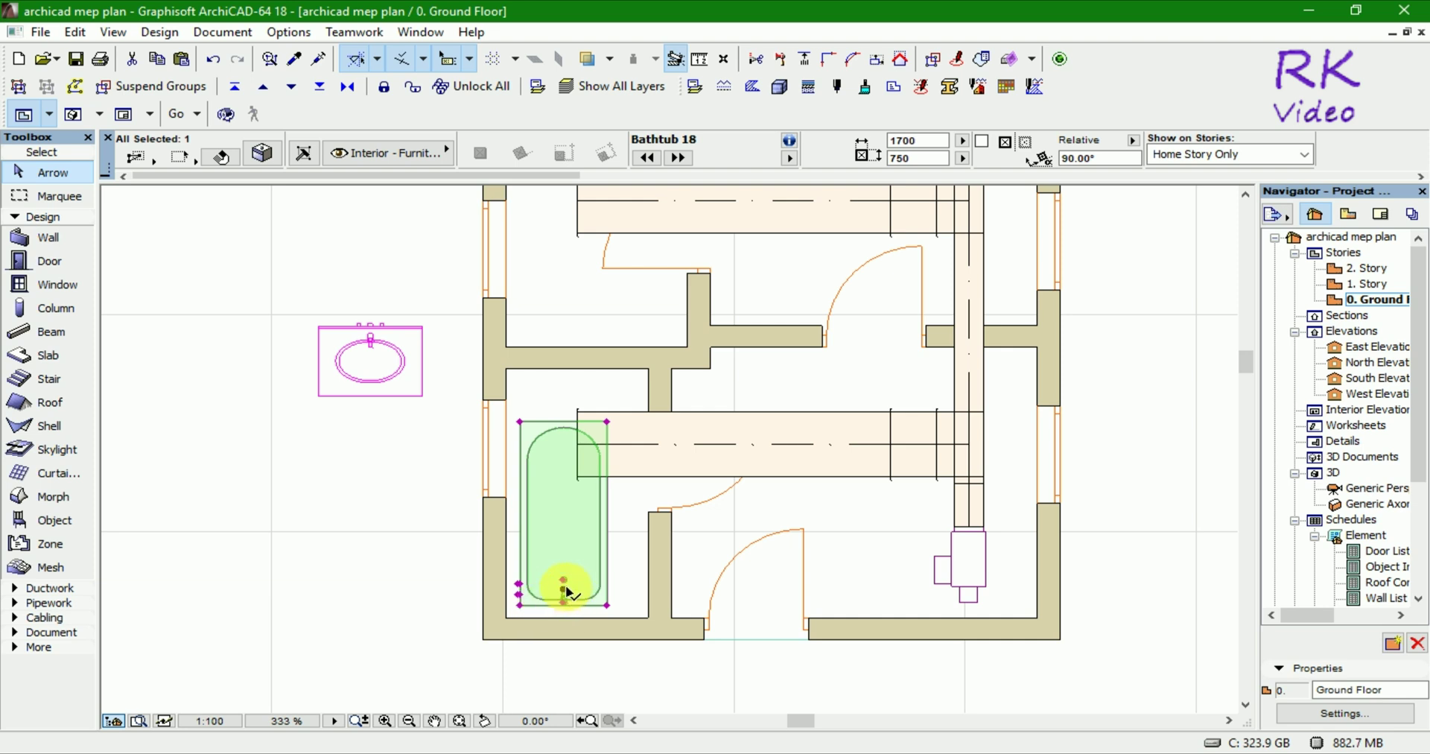
pyautogui.click(564, 594)
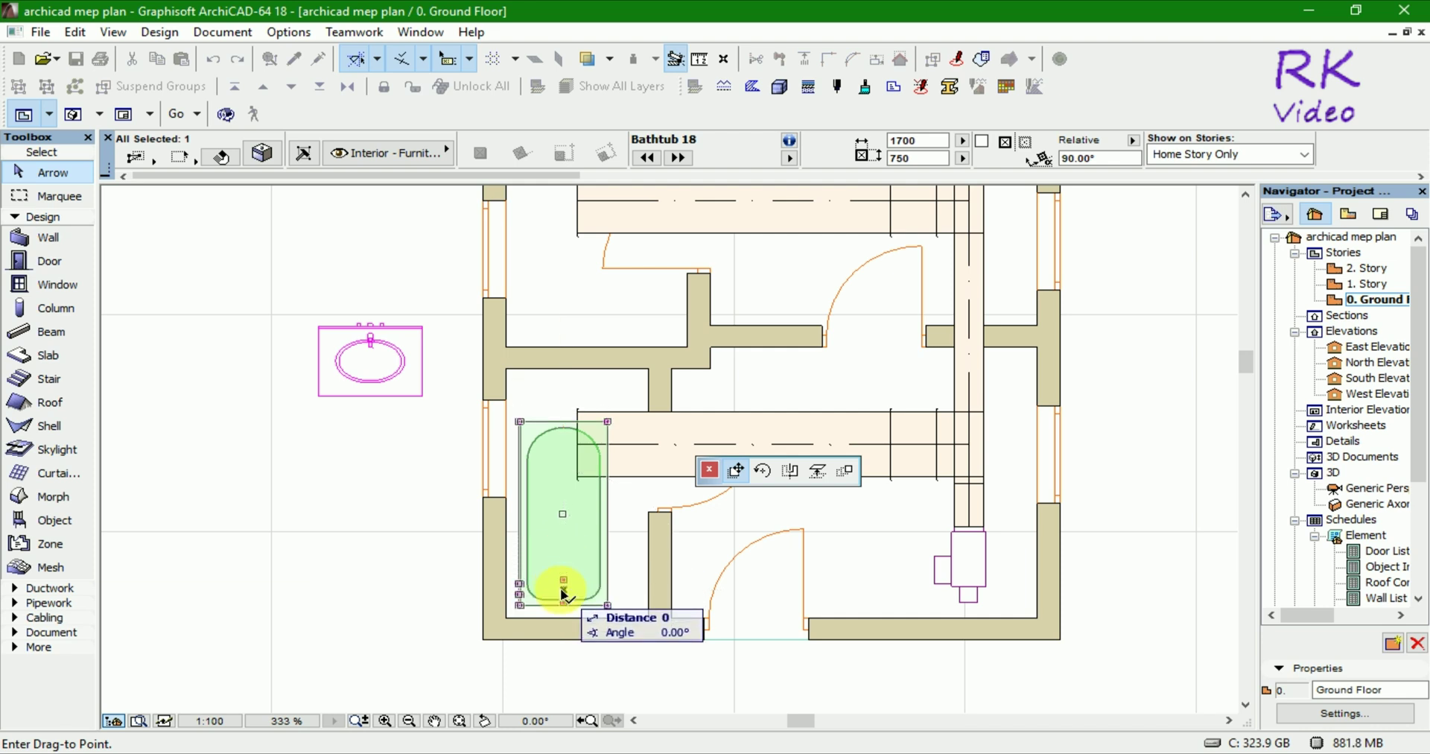
pyautogui.click(563, 594)
pyautogui.press('Escape')
# Marquee-select the washbasin cabinet, recentre the plan on the bathroom, and select the bathtub.
pyautogui.moveTo(299, 287); pyautogui.dragTo(350, 343)
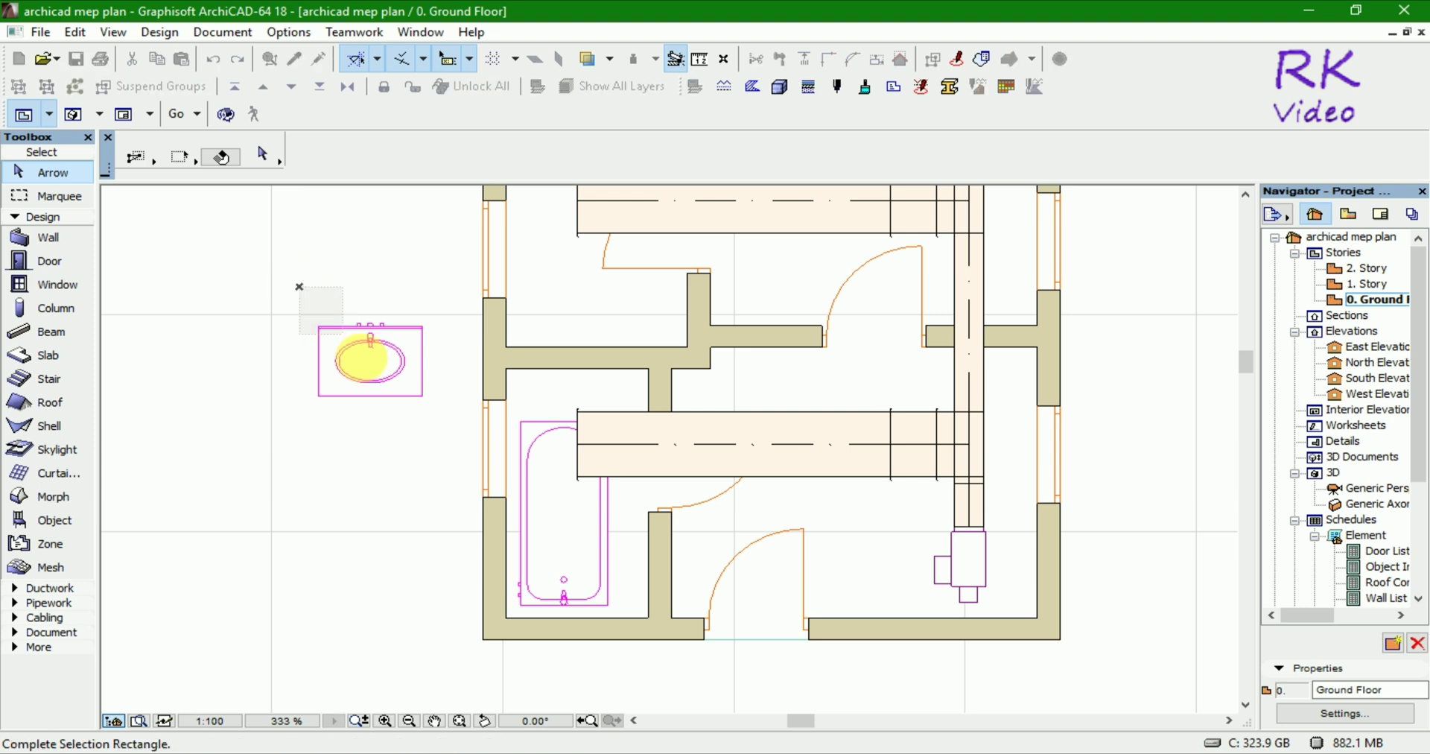
pyautogui.click(441, 418)
pyautogui.moveTo(603, 537); pyautogui.dragTo(672, 585, button='middle')
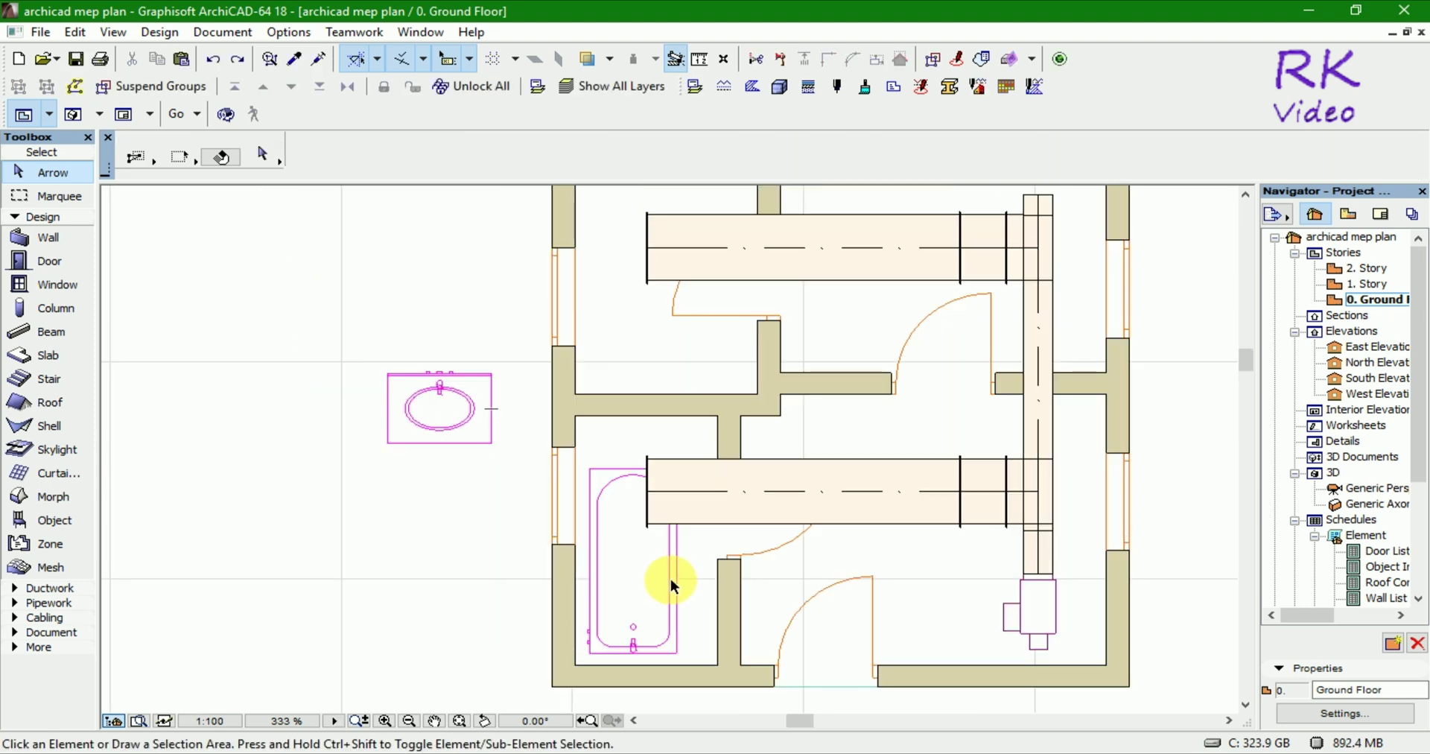
pyautogui.moveTo(671, 588); pyautogui.dragTo(654, 606)
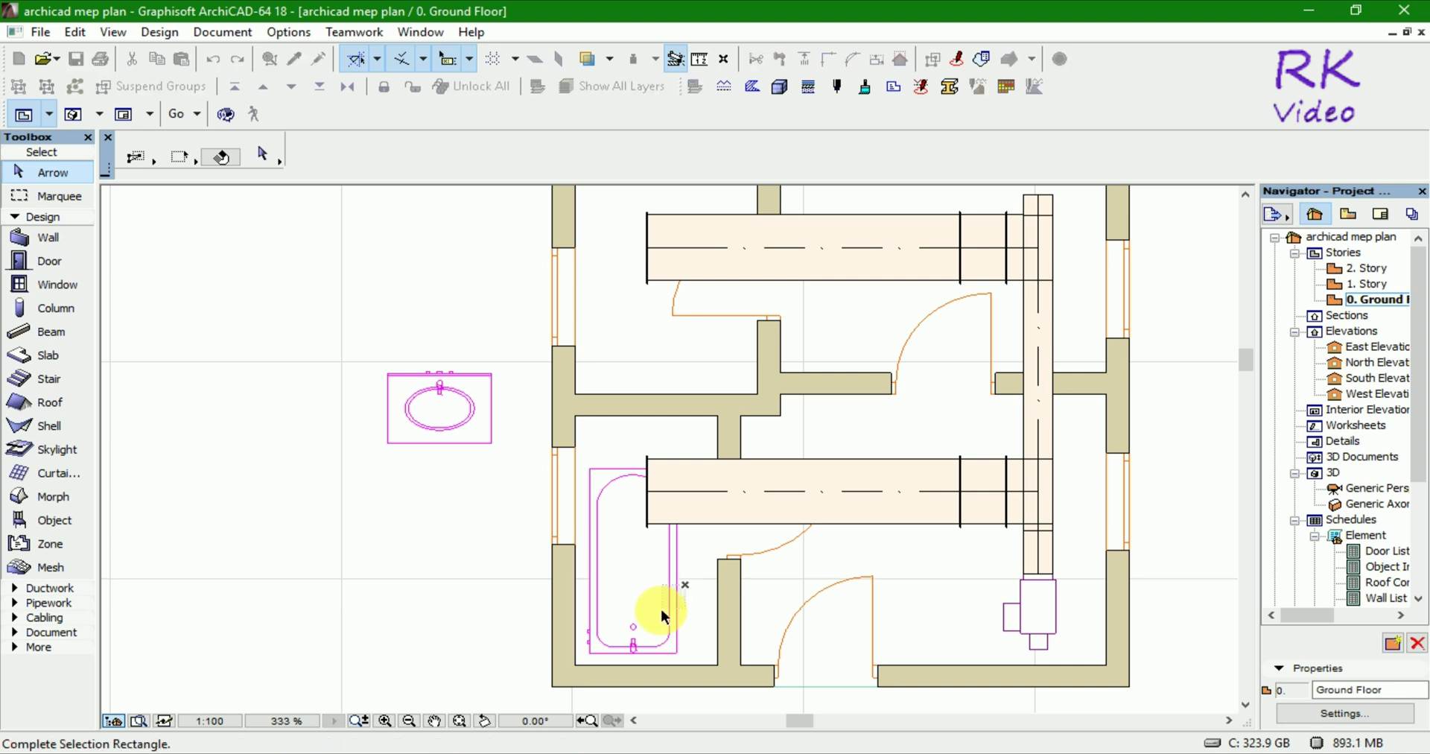
pyautogui.click(634, 642)
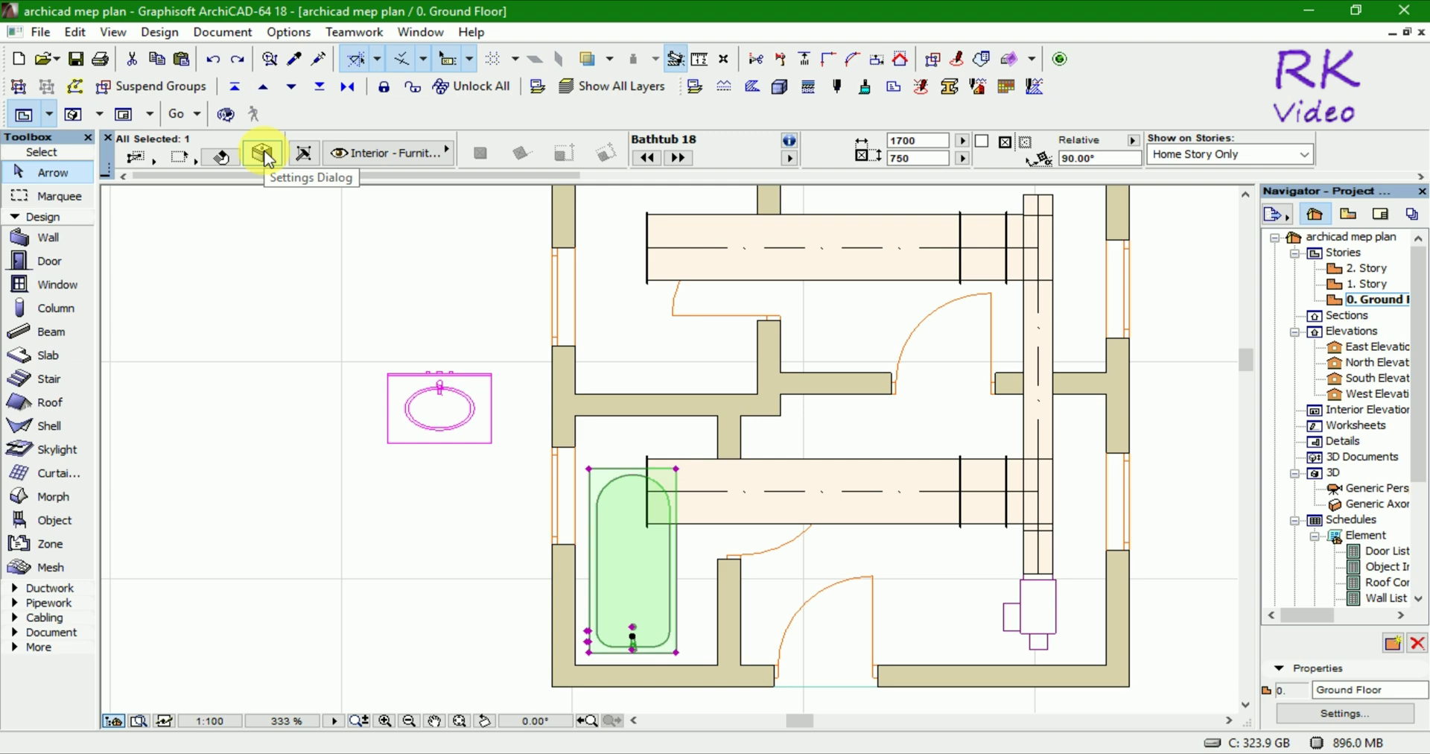
# Change the bathtub's length from 1700 to 1400 in its settings, keeping the 750 width.
pyautogui.click(263, 155)
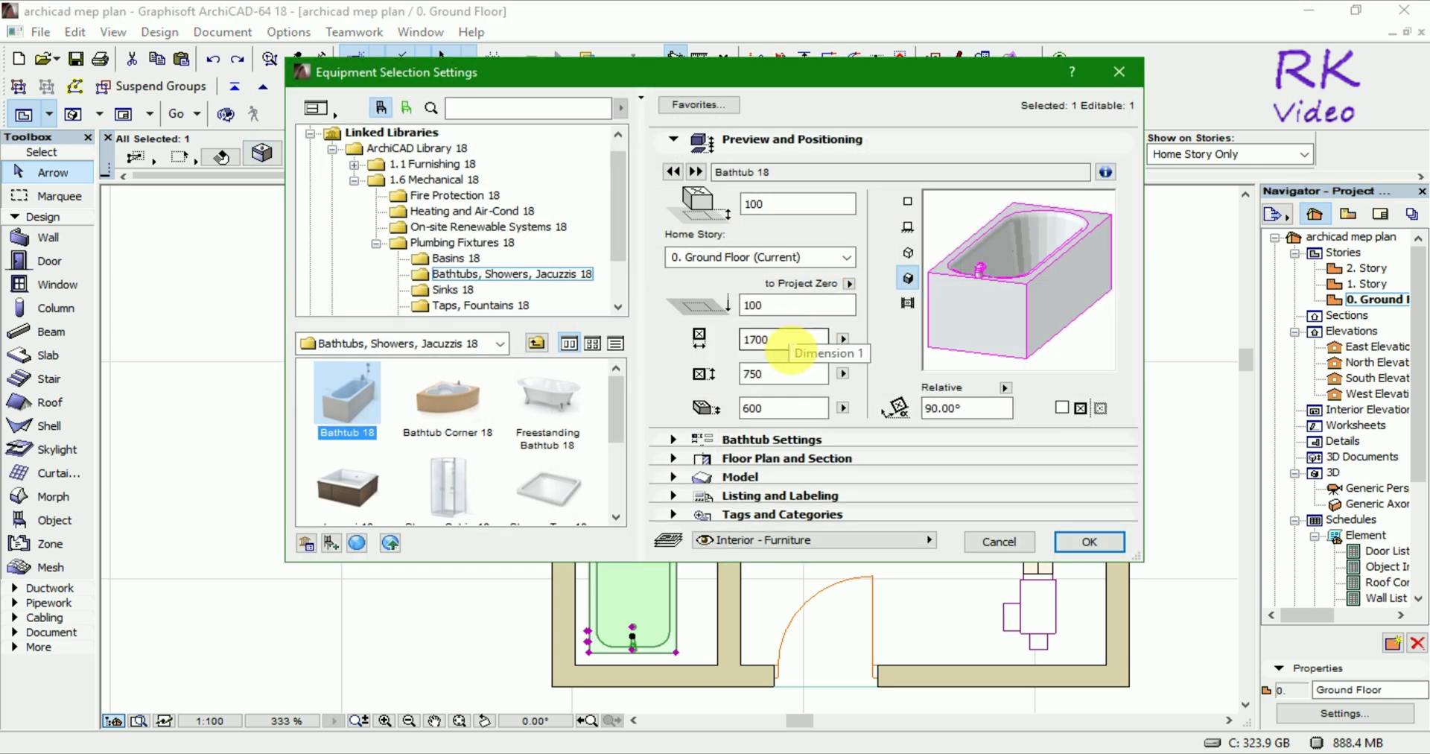
pyautogui.doubleClick(752, 340)
pyautogui.write('1')
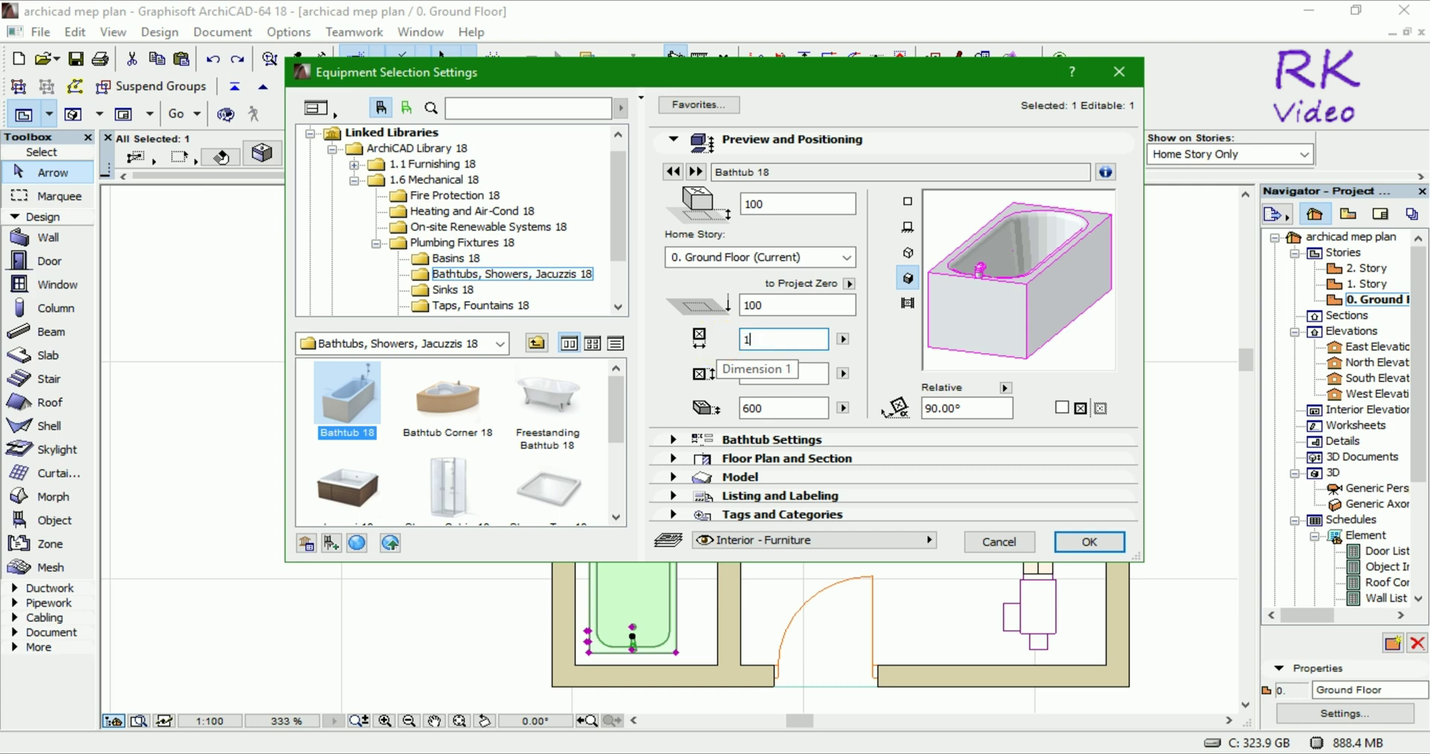
pyautogui.write('400')
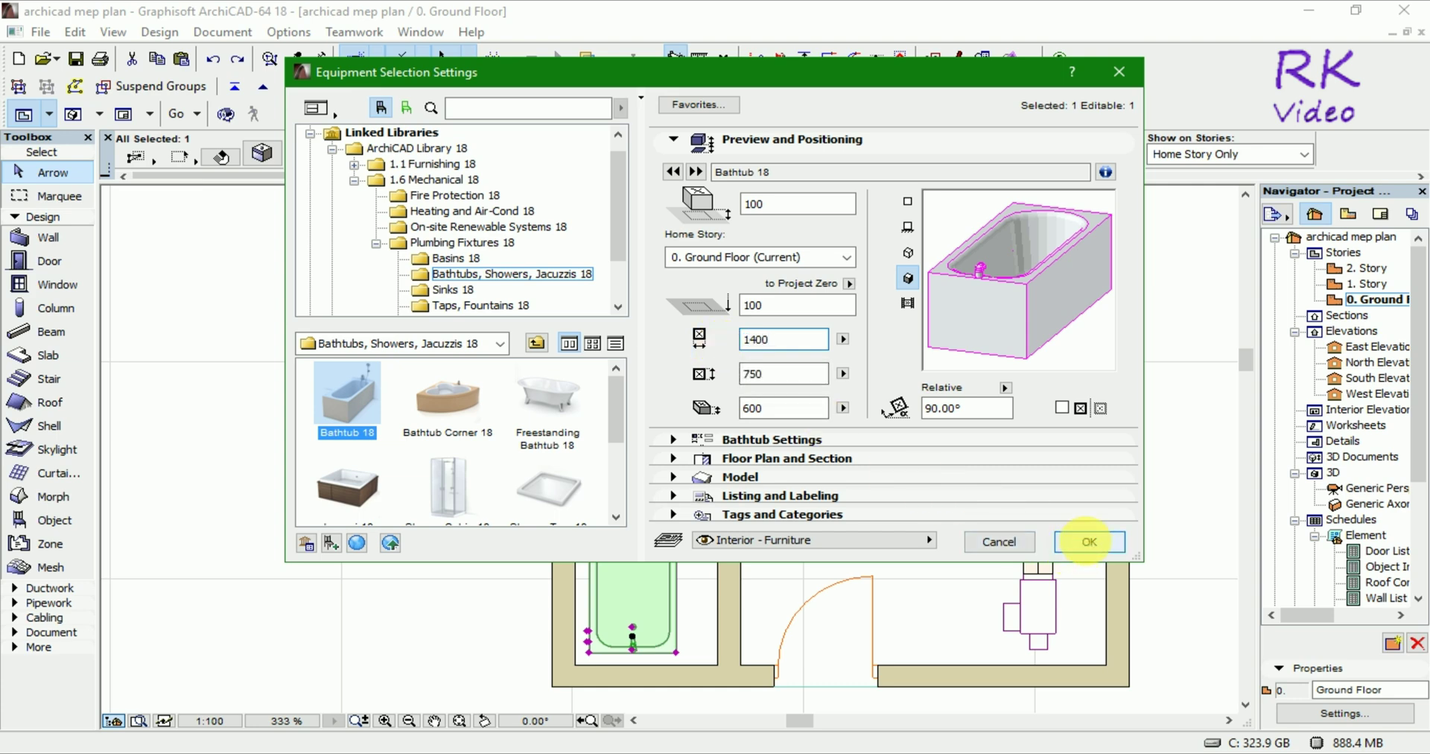
pyautogui.click(1087, 542)
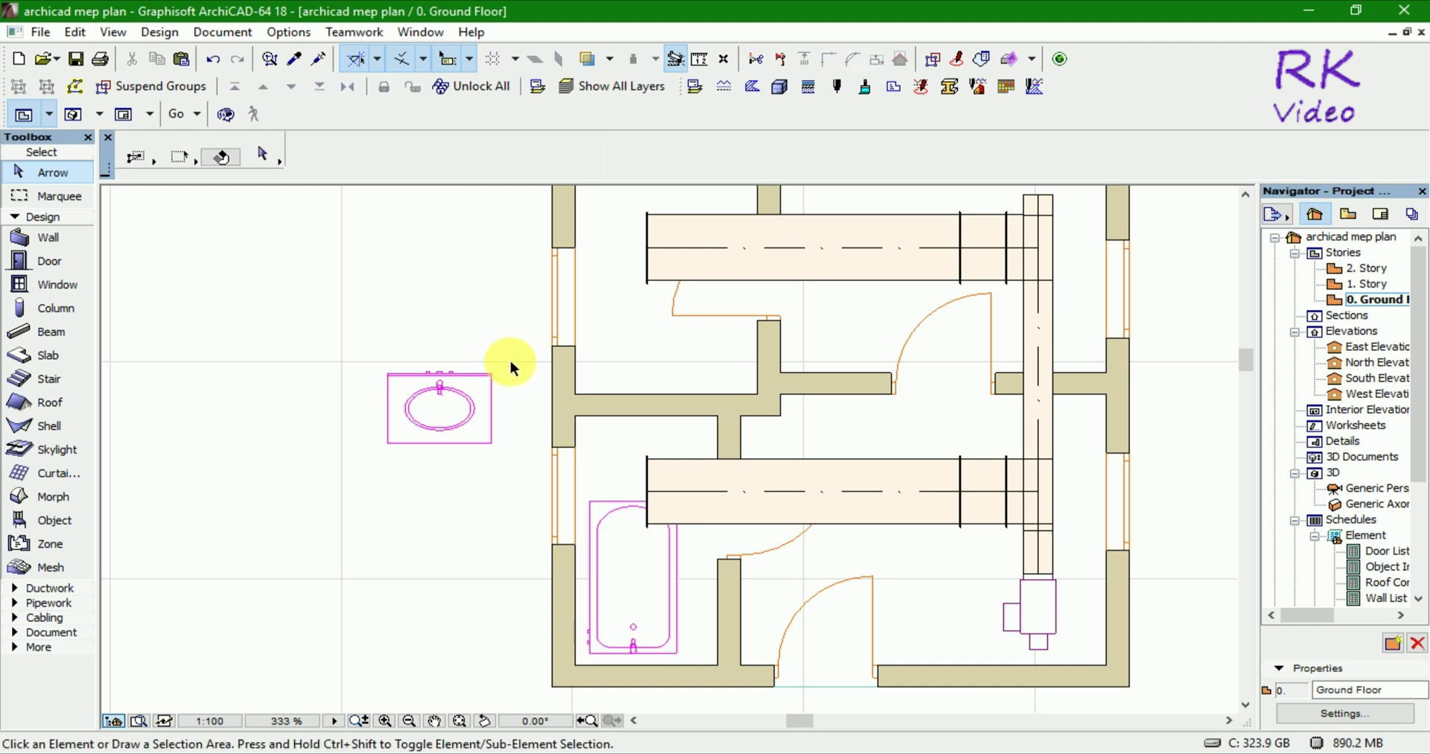
# Drag the basin cabinet into the upper-left corner, directly above the shortened bathtub.
pyautogui.moveTo(511, 360); pyautogui.dragTo(402, 449)
pyautogui.click(440, 393)
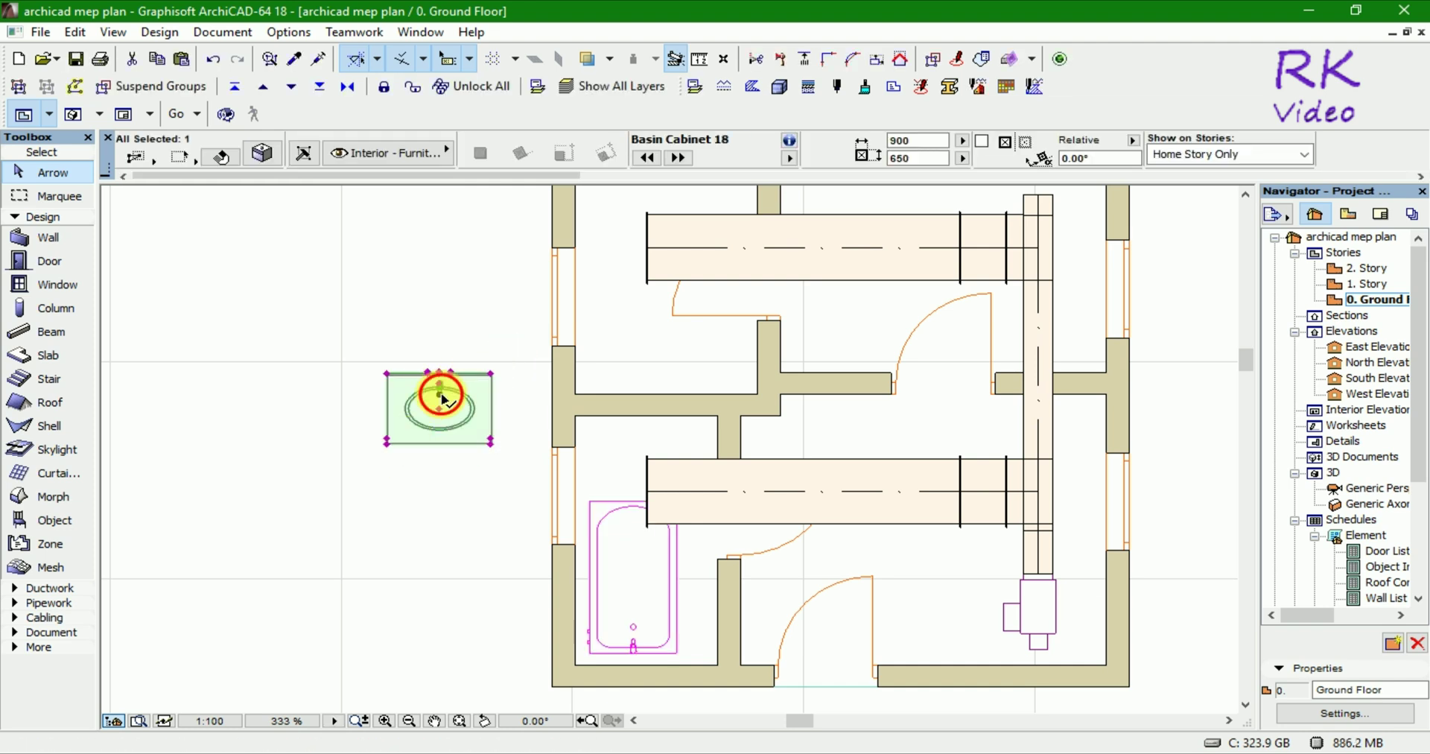
pyautogui.scroll(3, 627, 447)
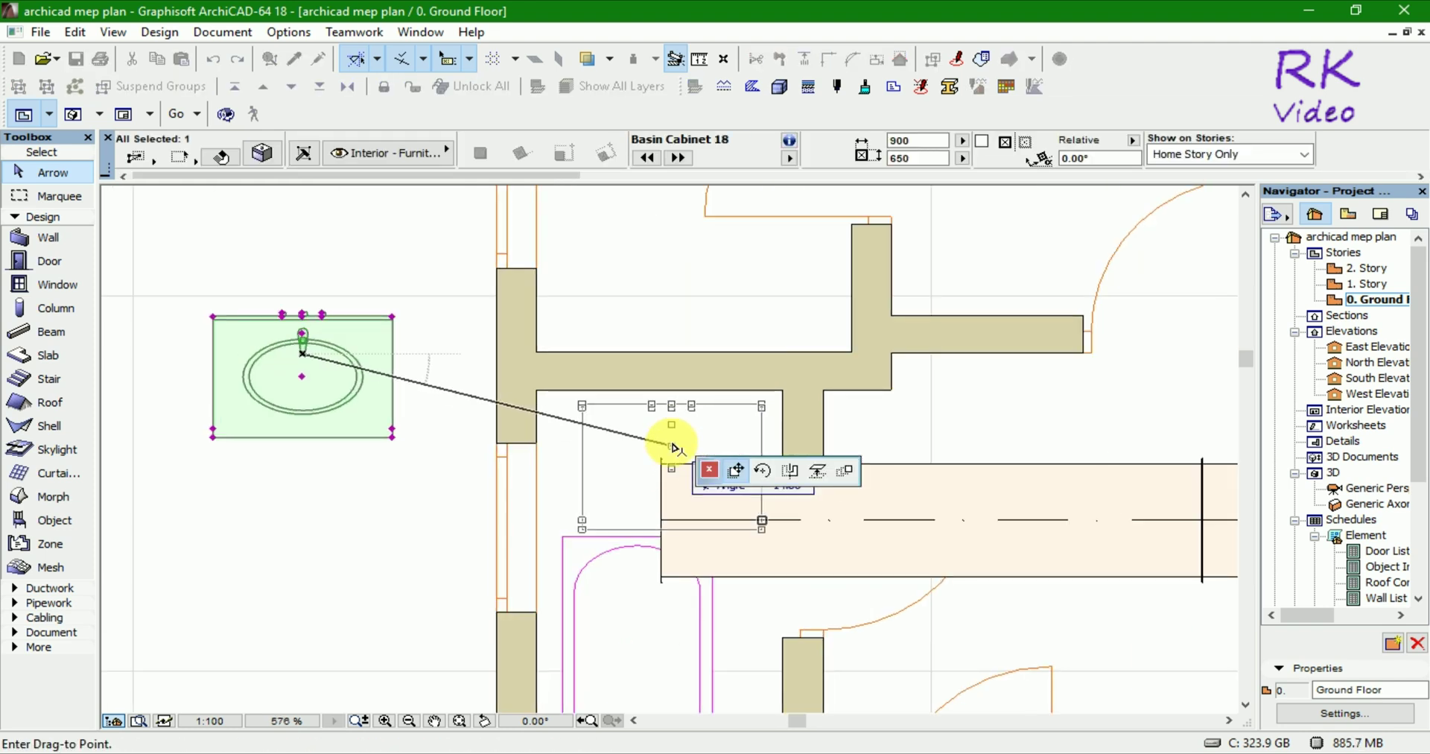
pyautogui.scroll(3, 674, 447)
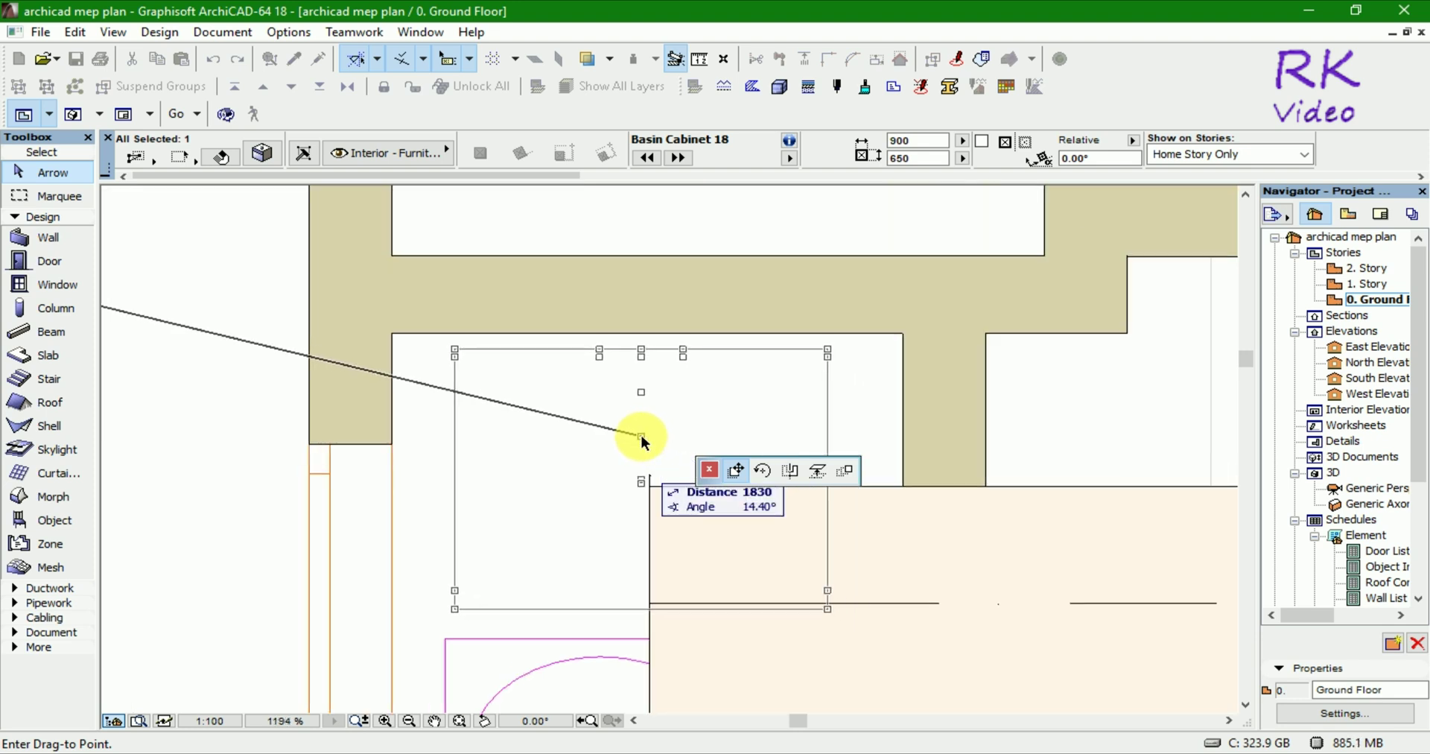
pyautogui.click(642, 439)
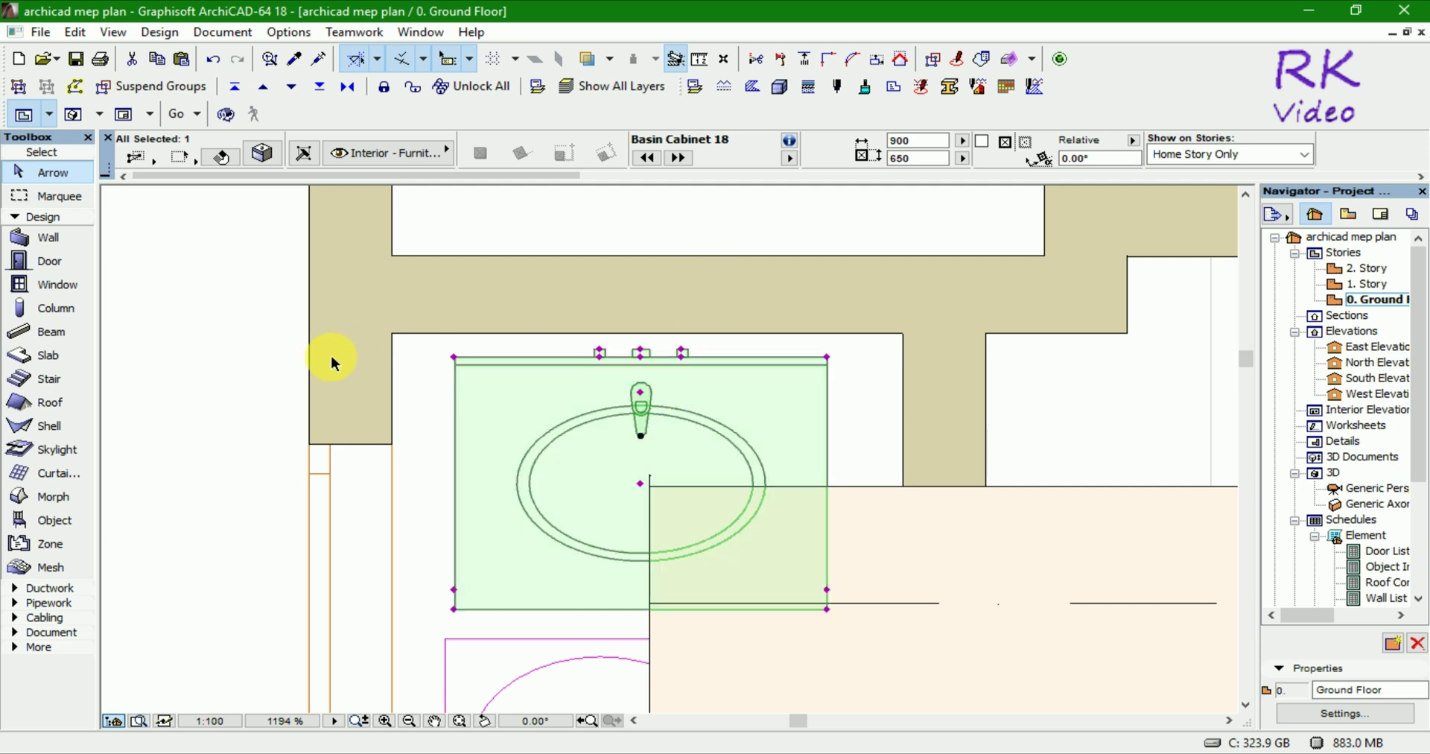
pyautogui.click(288, 352)
pyautogui.scroll(-5, 595, 308)
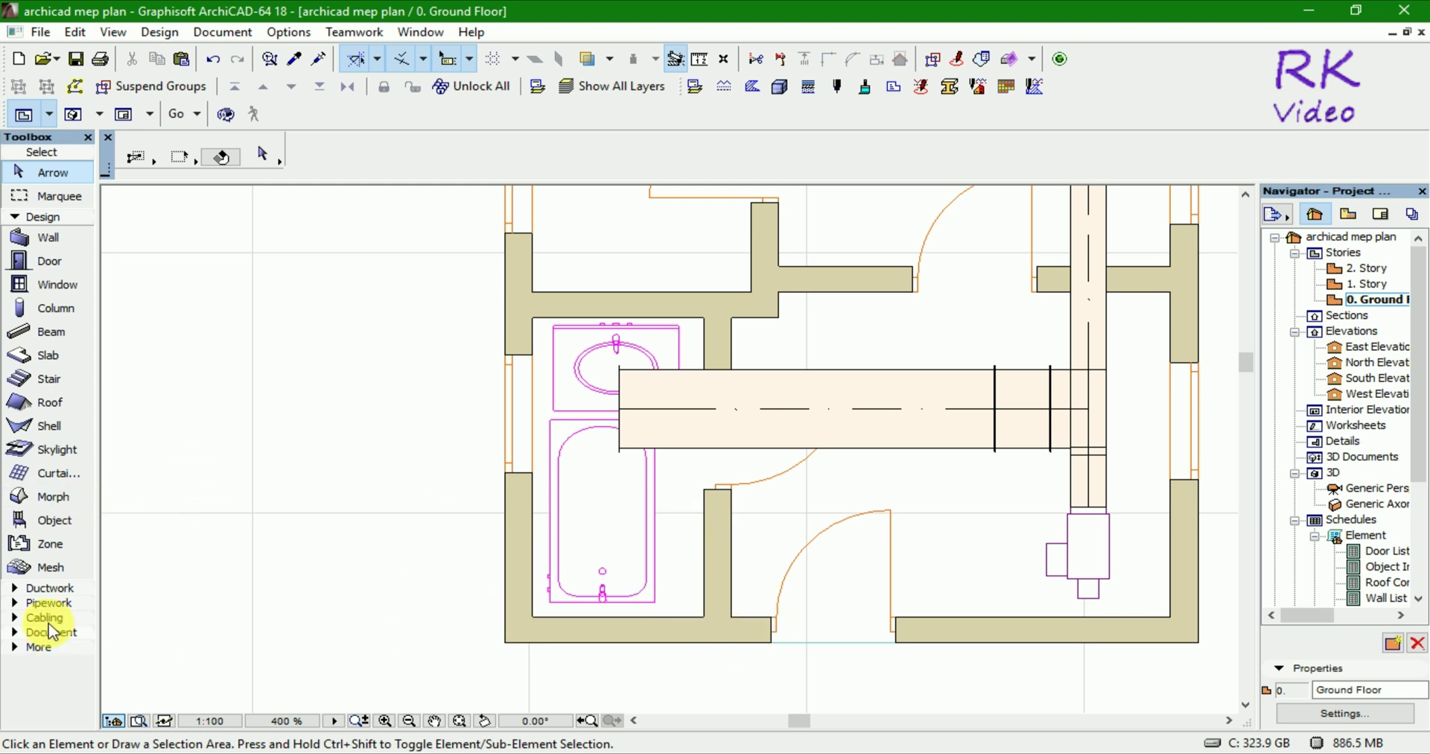
# Expand the Pipework tools, view the house in 3D, select the top slab, and open Layer Settings.
pyautogui.click(20, 604)
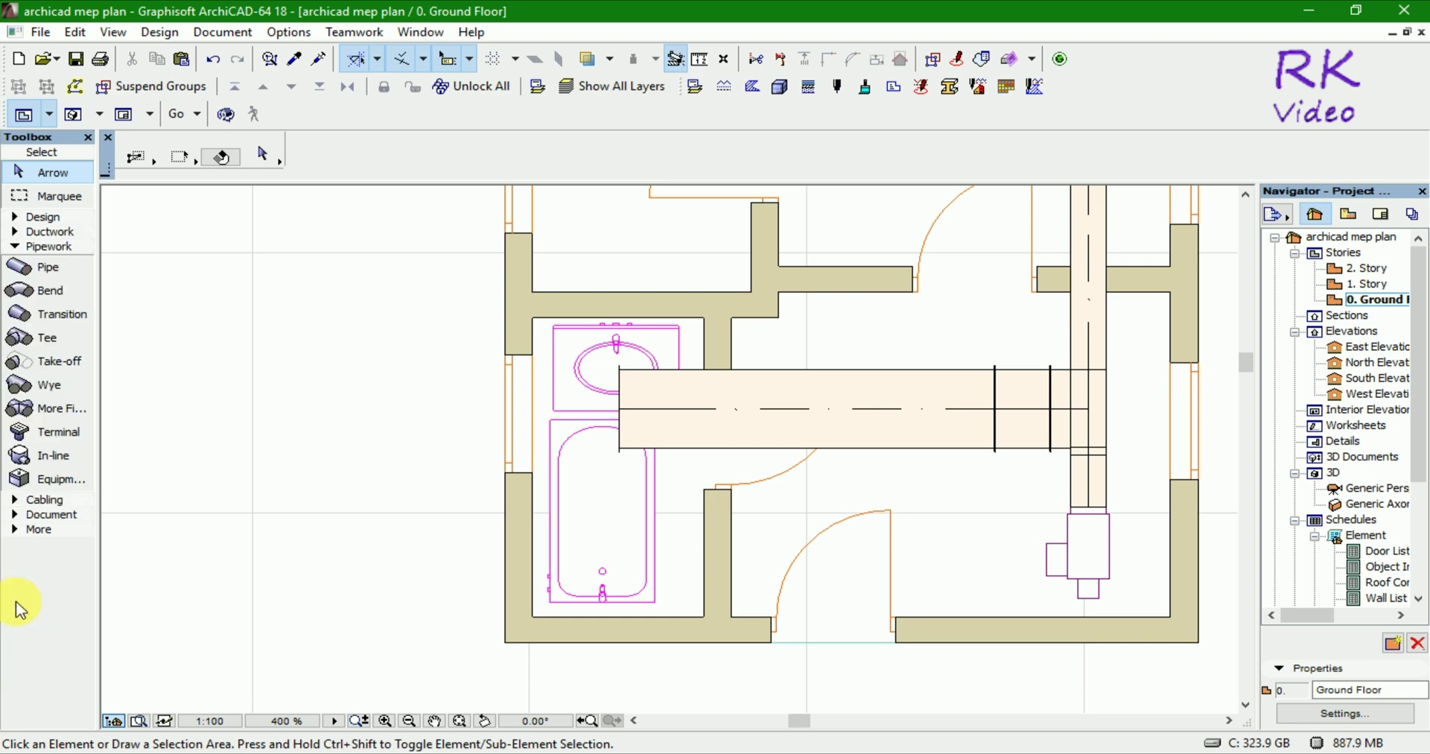
pyautogui.press('F3')
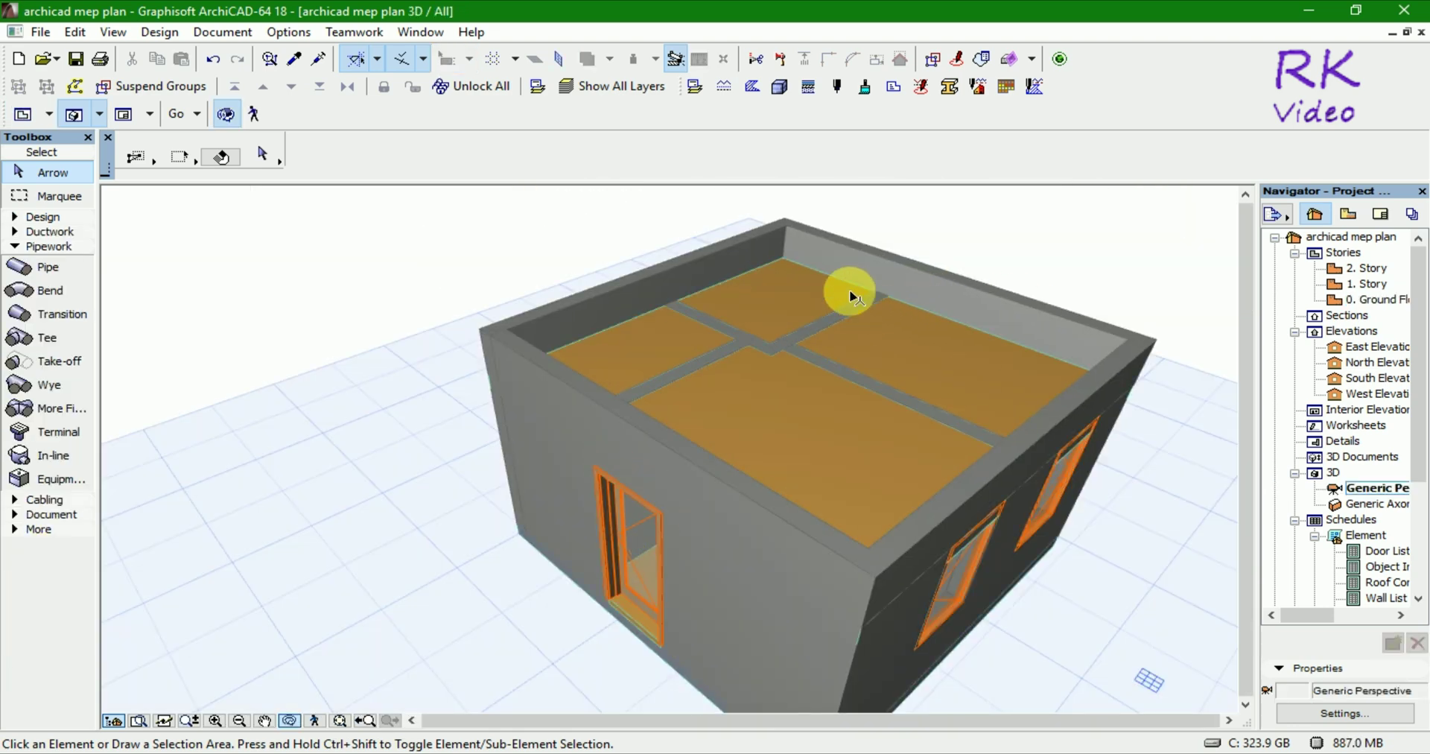
pyautogui.click(813, 277)
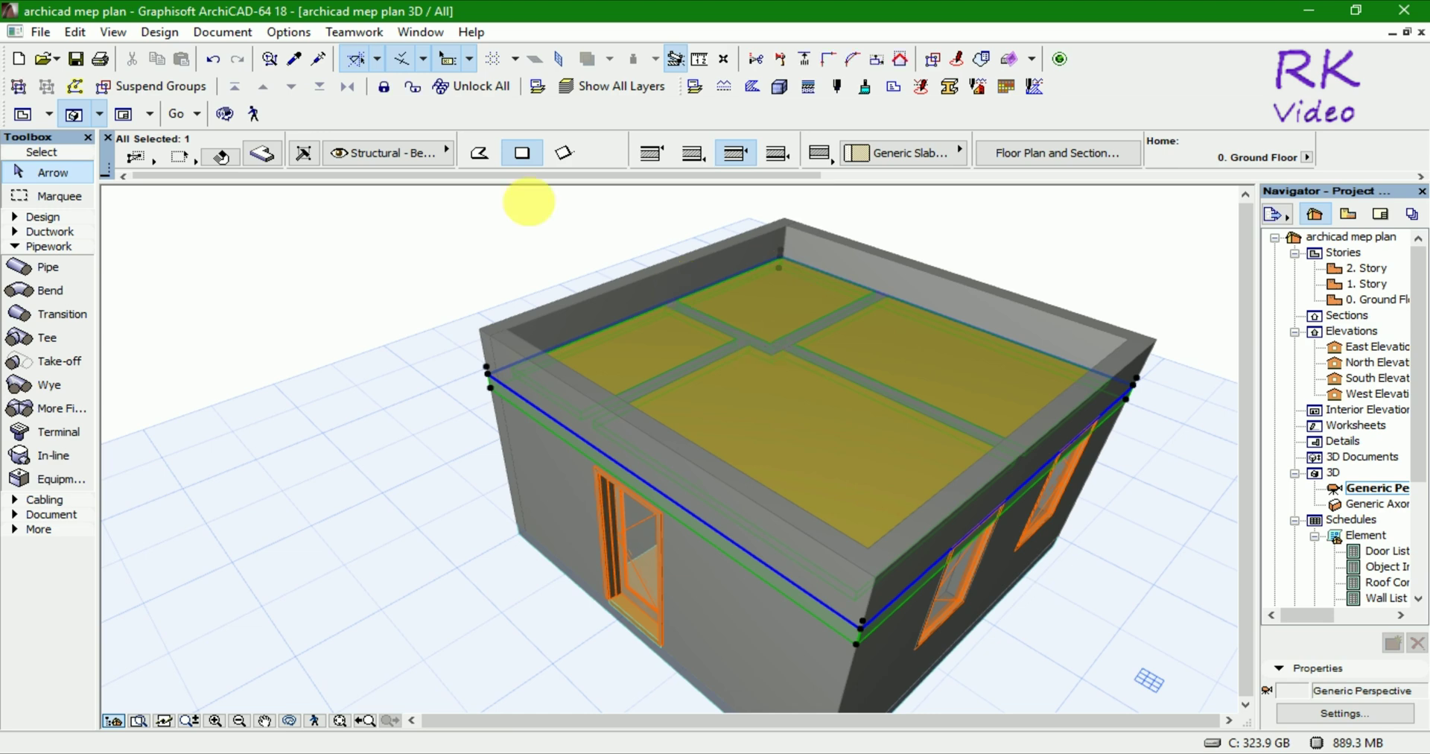
pyautogui.click(536, 89)
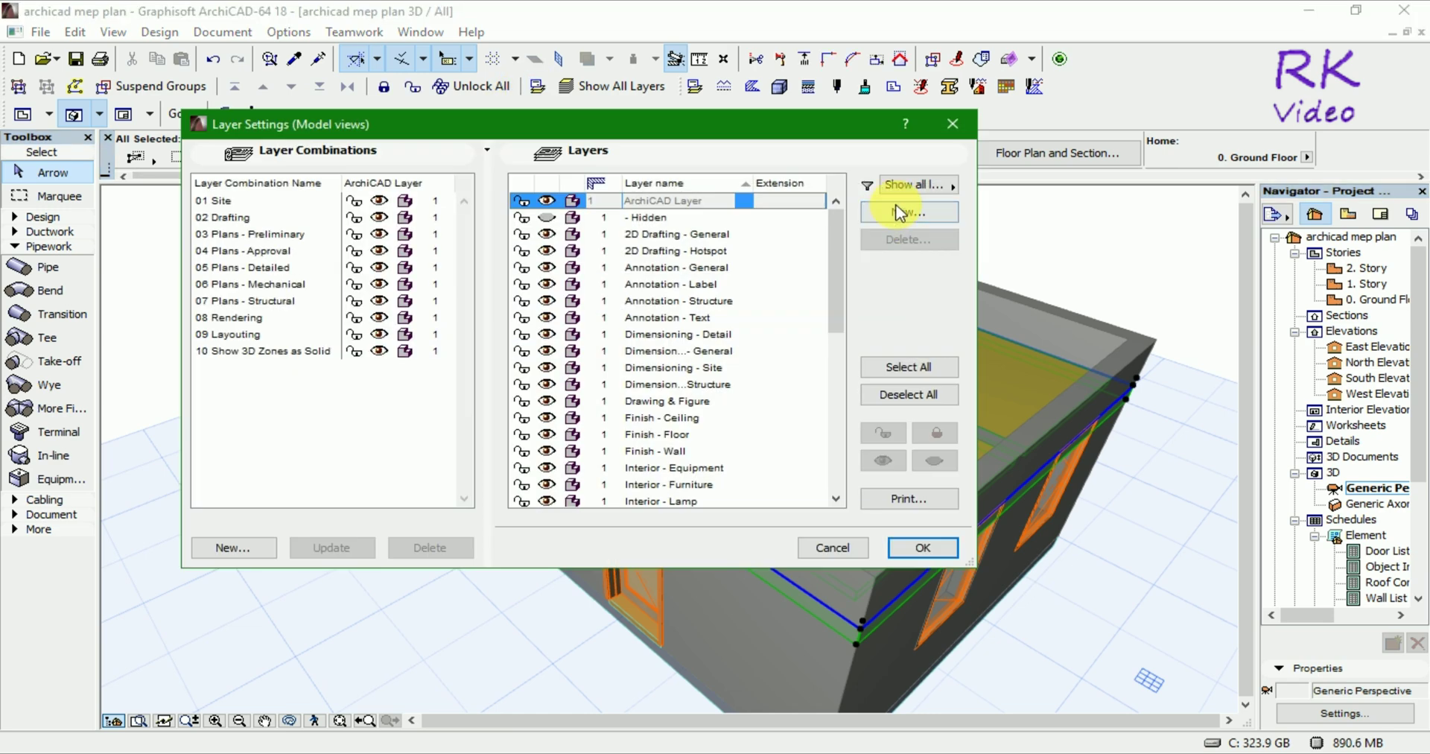
# Create a new layer named 'false ceiling' and hide it.
pyautogui.click(923, 215)
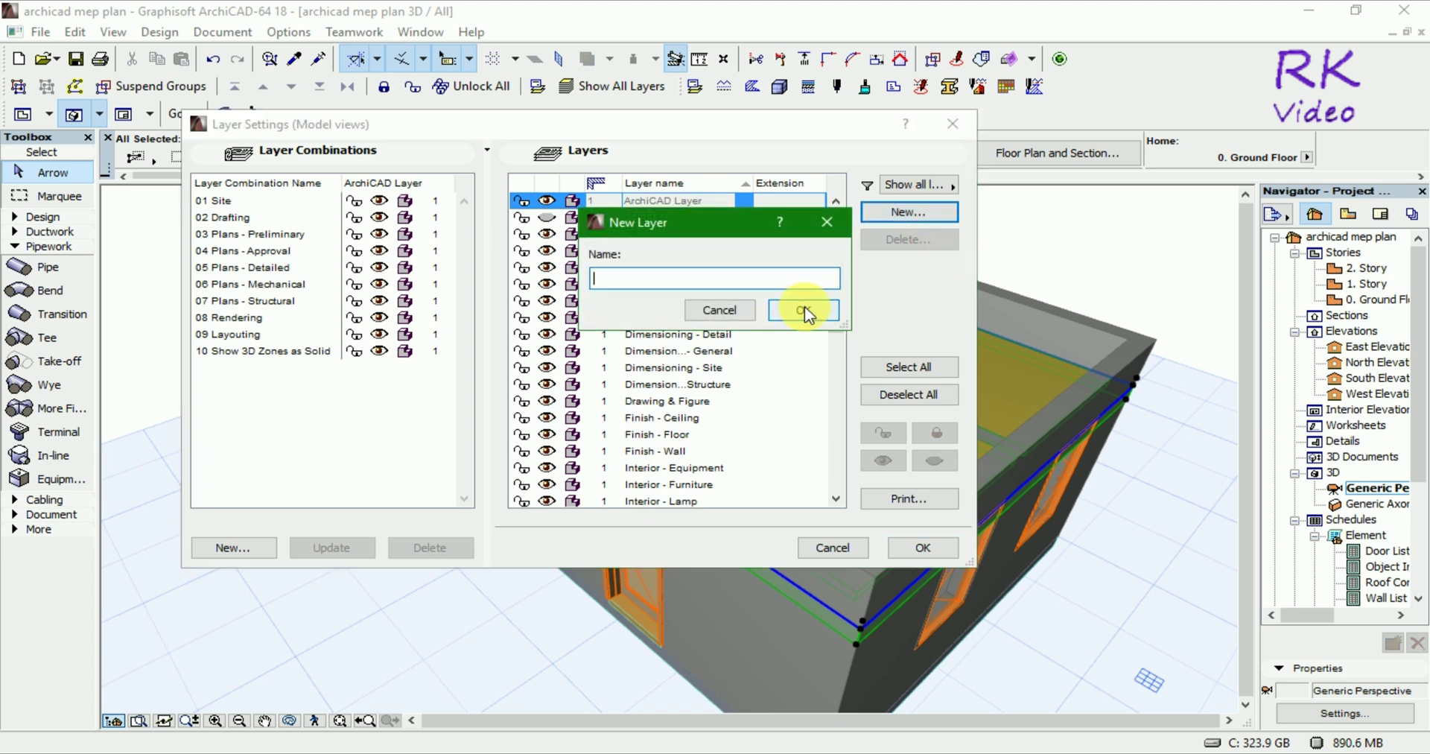
pyautogui.write('fal')
pyautogui.write('in')
pyautogui.write('g')
pyautogui.click(803, 310)
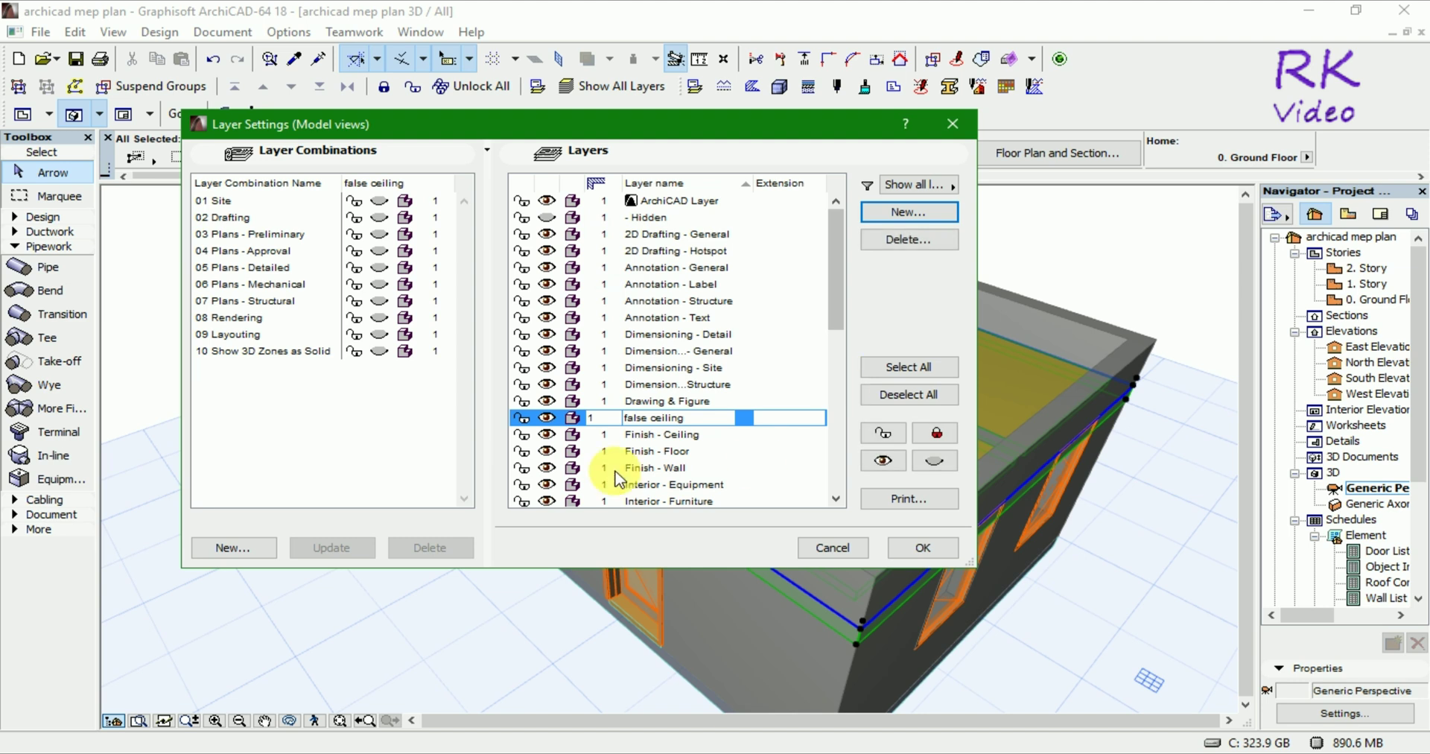
pyautogui.click(547, 417)
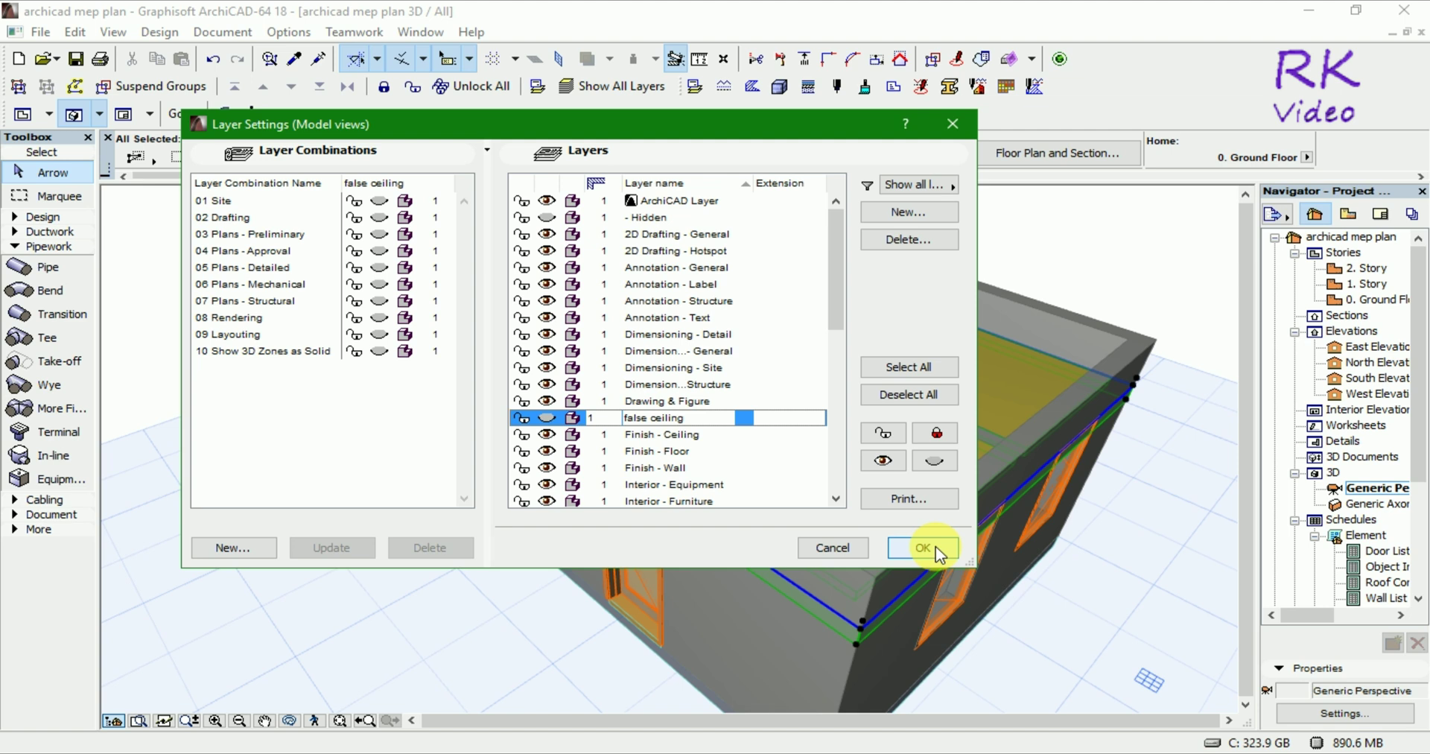
# Add a 'base floor' layer and apply the layer changes.
pyautogui.click(905, 212)
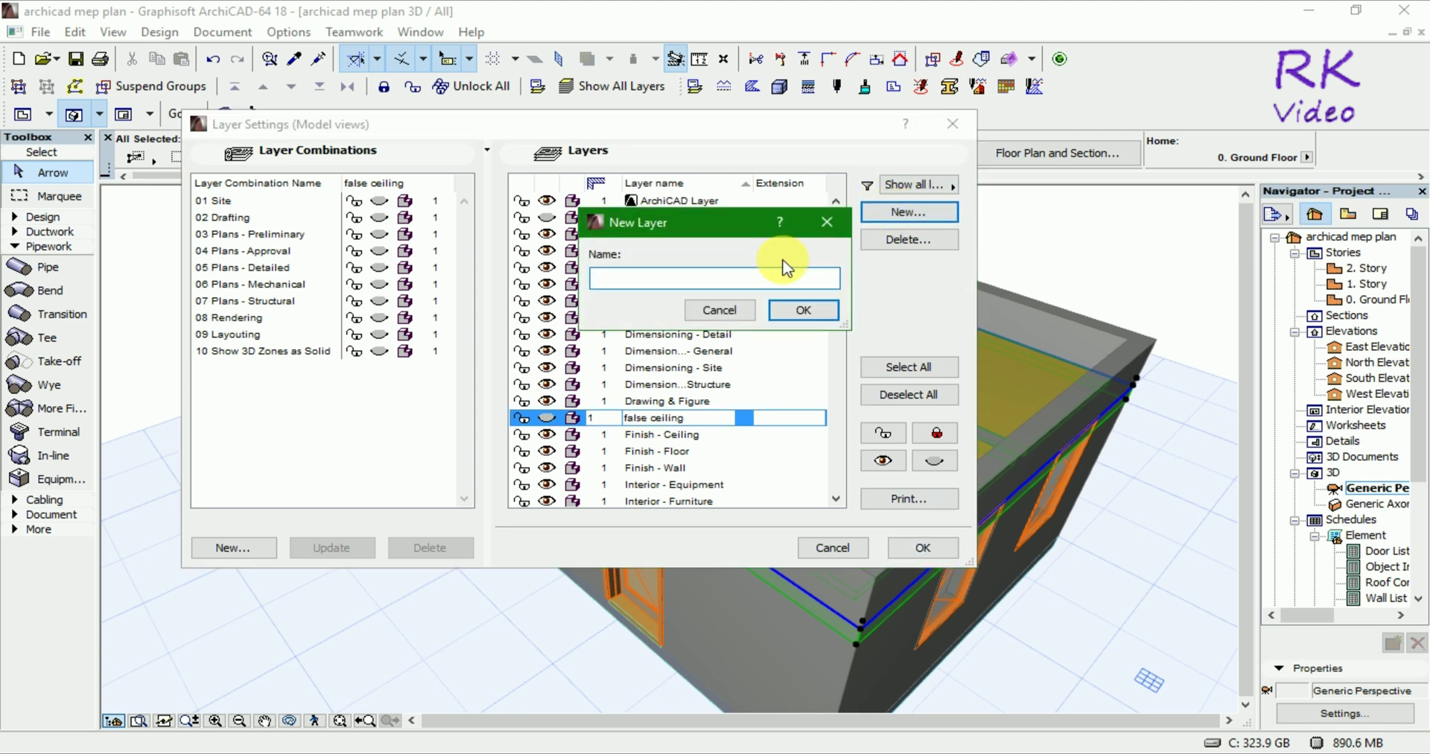
pyautogui.write('base ')
pyautogui.write('floor')
pyautogui.click(811, 309)
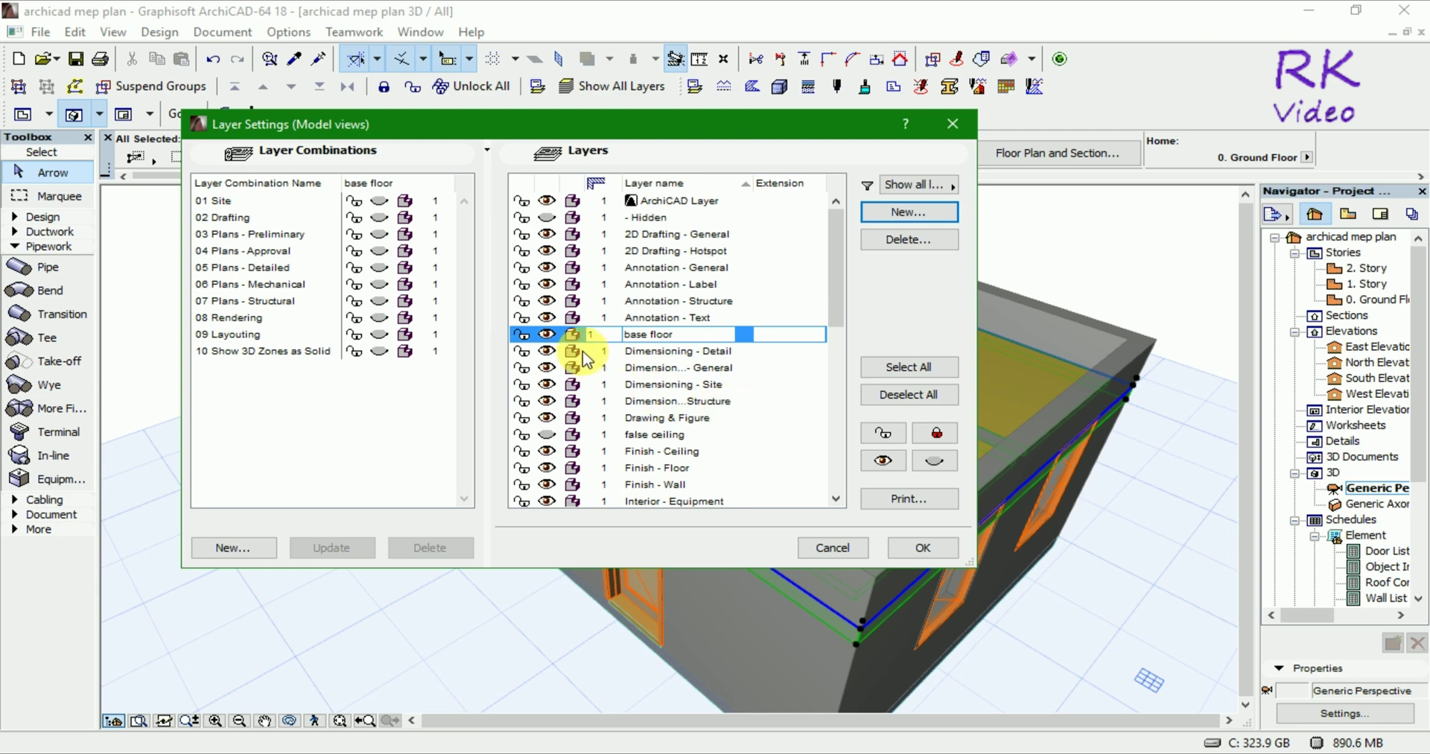
pyautogui.click(897, 549)
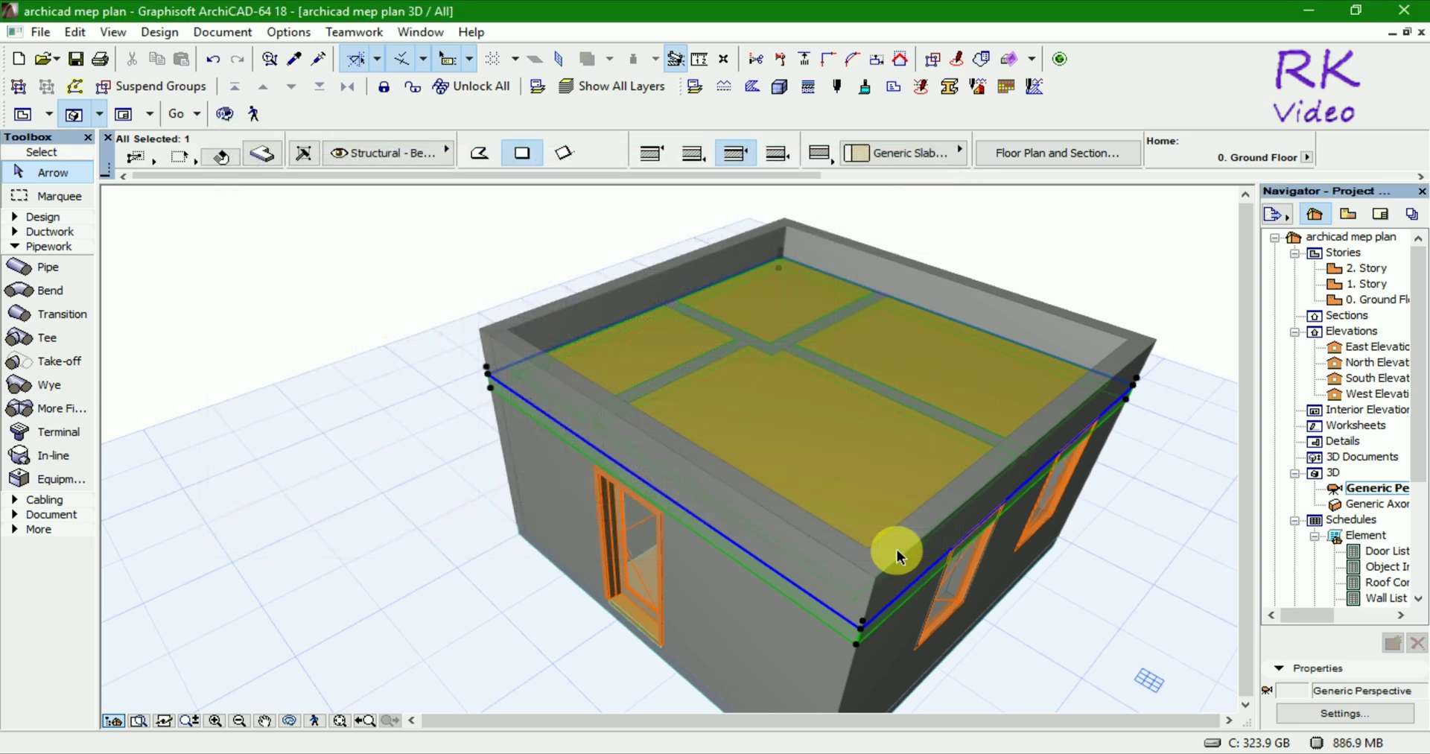
# Reselect the top slab and assign it to the false ceiling layer.
pyautogui.click(411, 286)
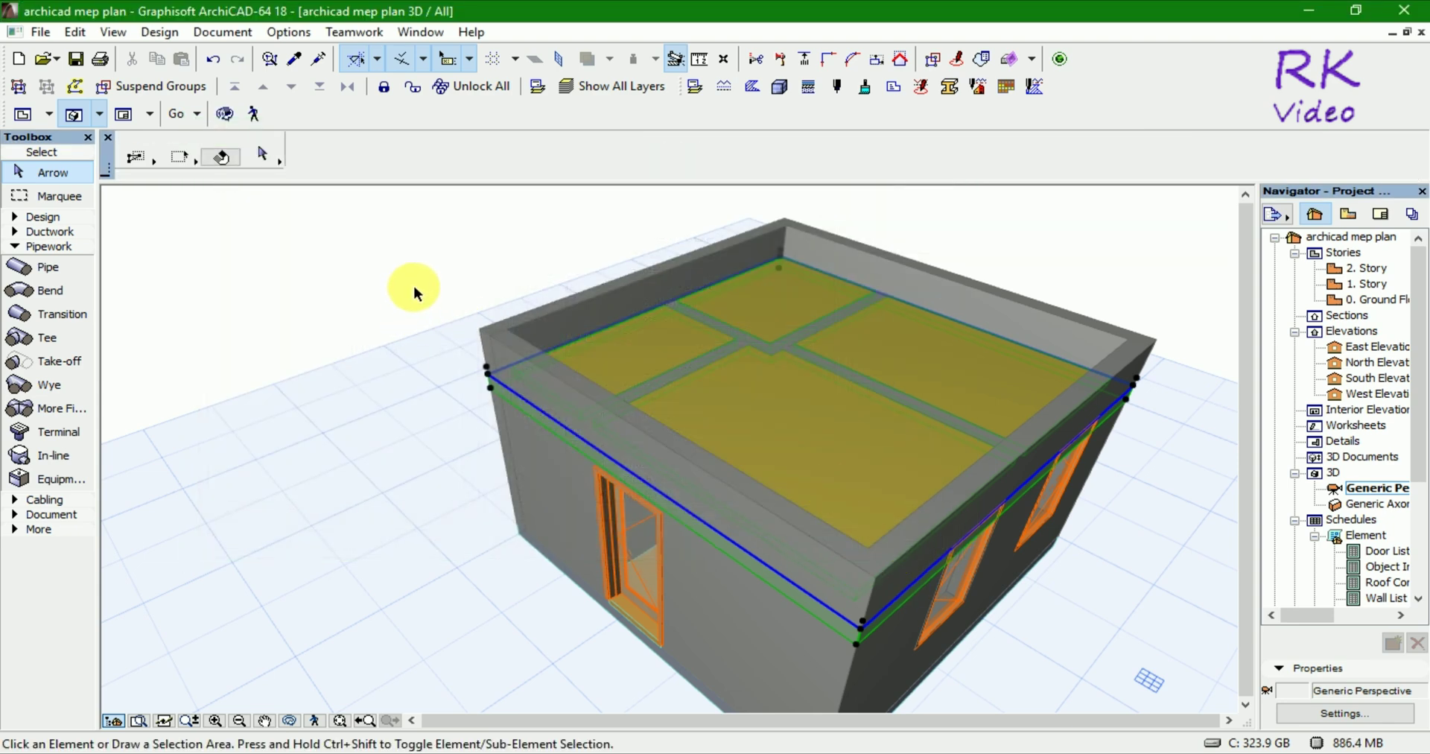
pyautogui.click(605, 343)
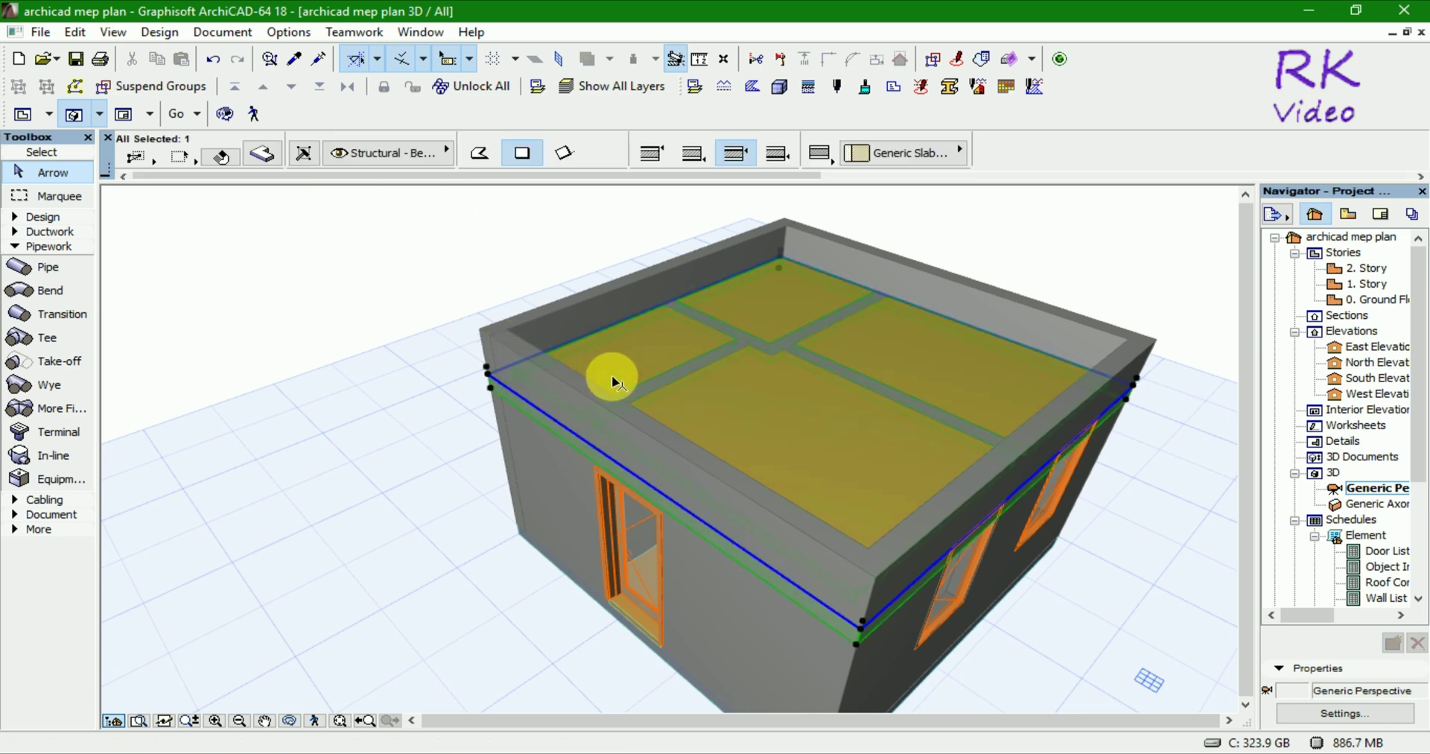
pyautogui.click(304, 154)
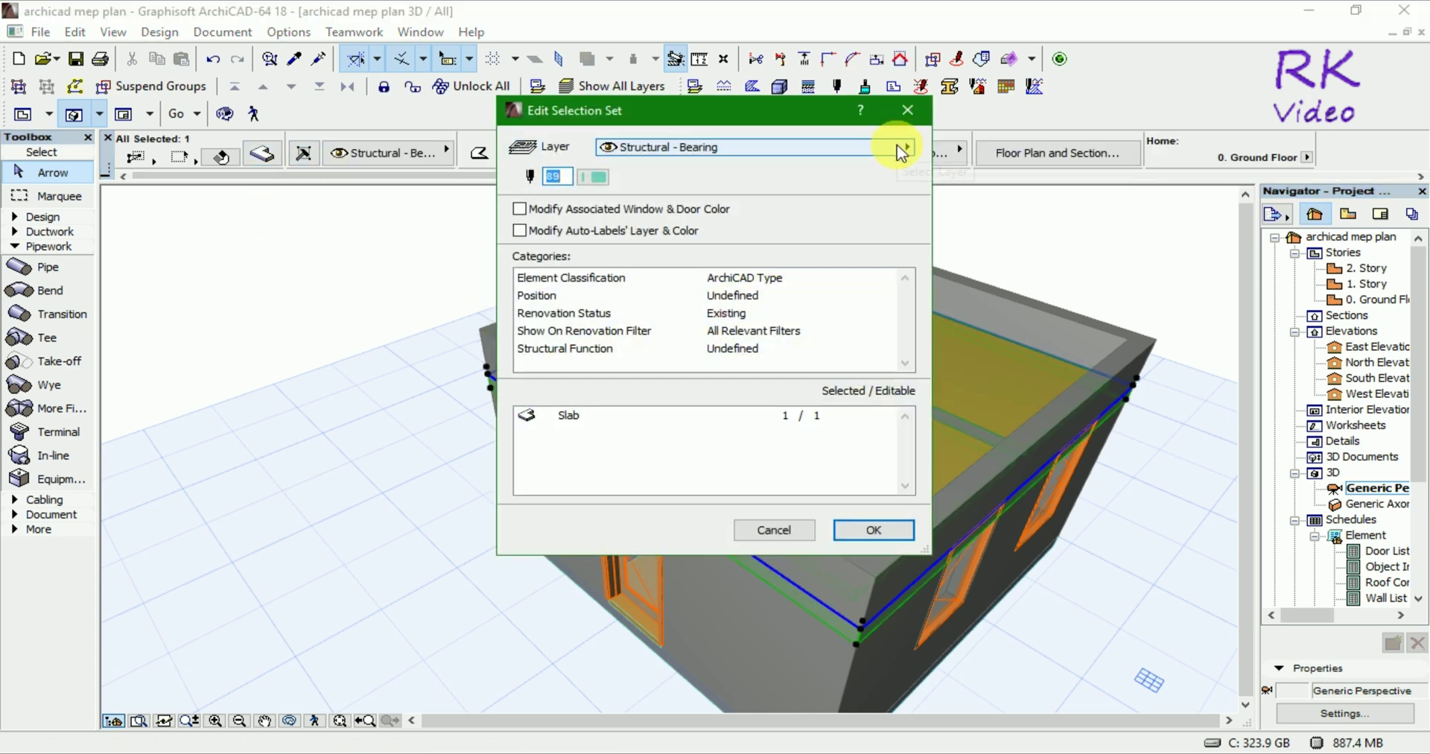
pyautogui.click(901, 149)
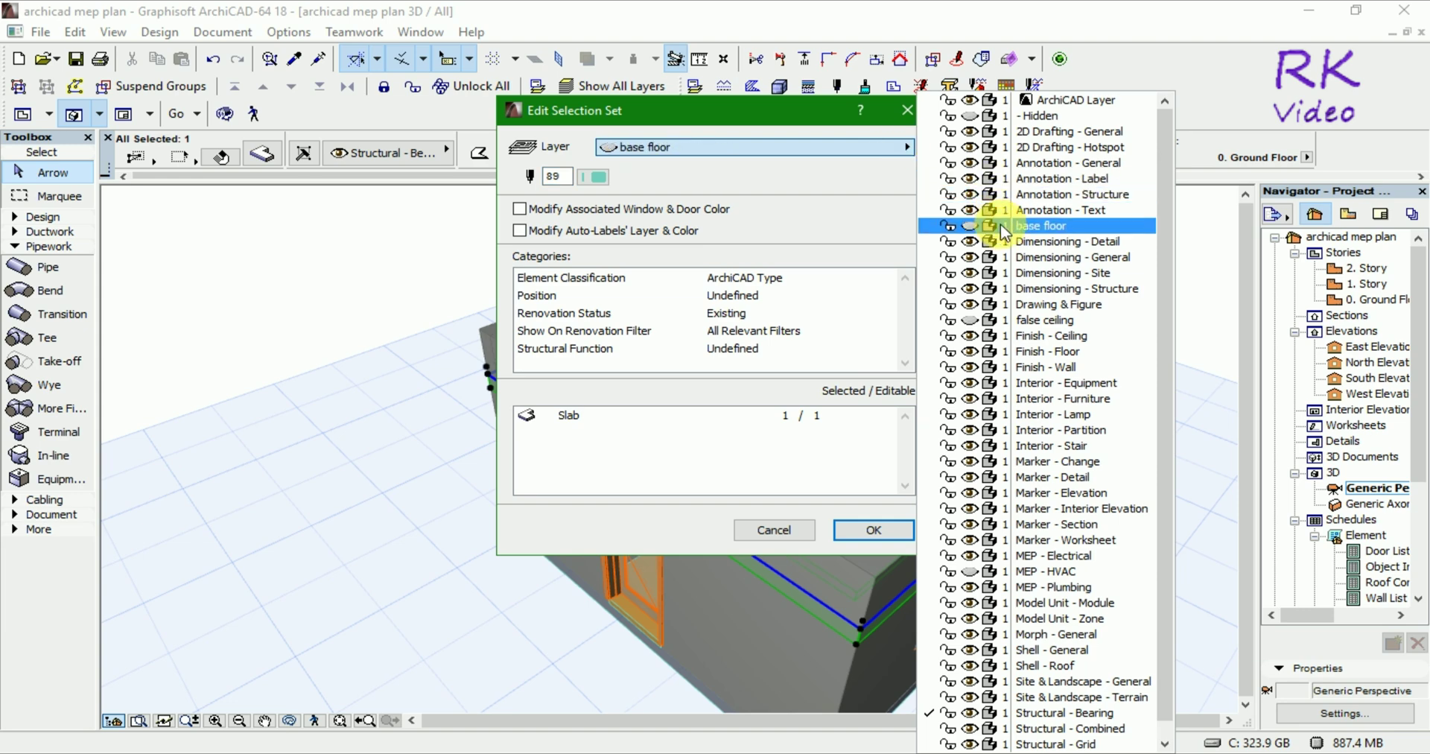
pyautogui.click(1030, 316)
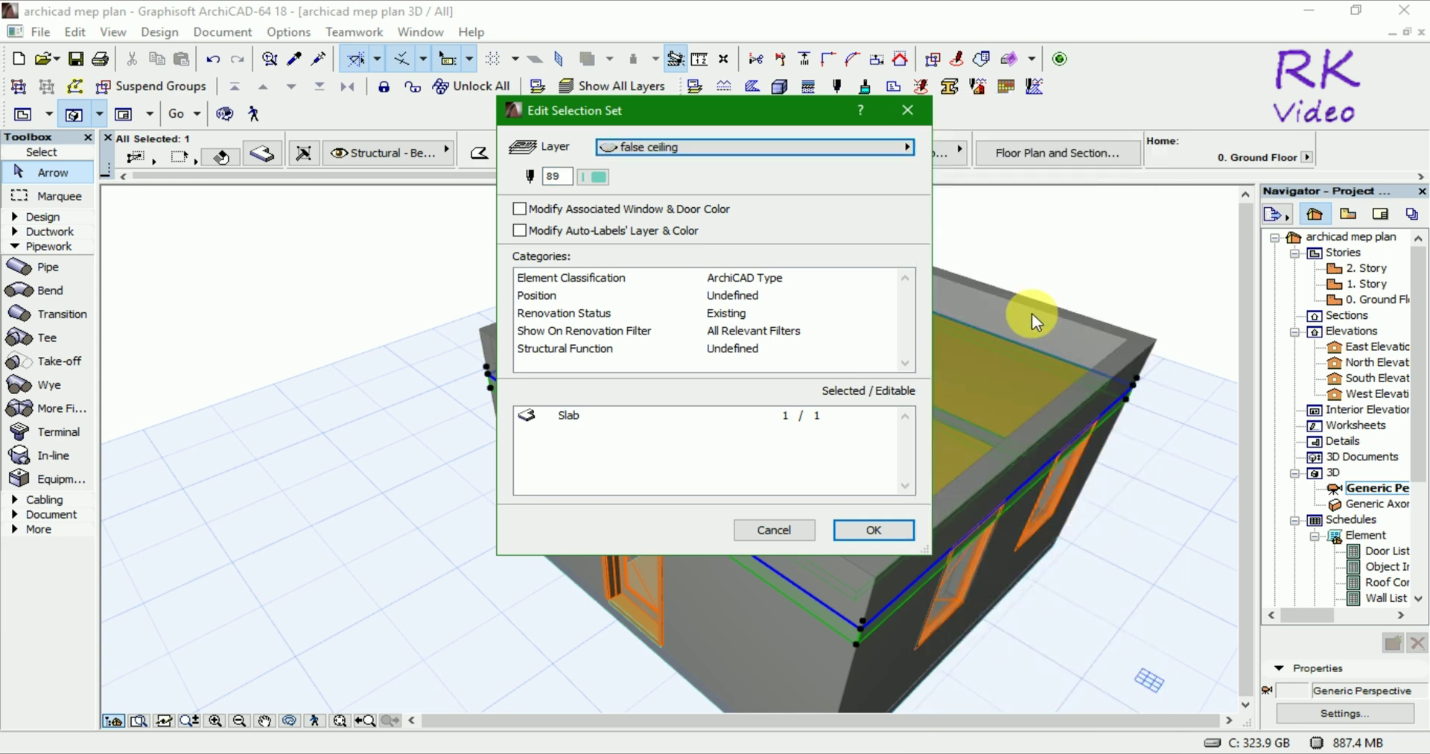
pyautogui.click(875, 531)
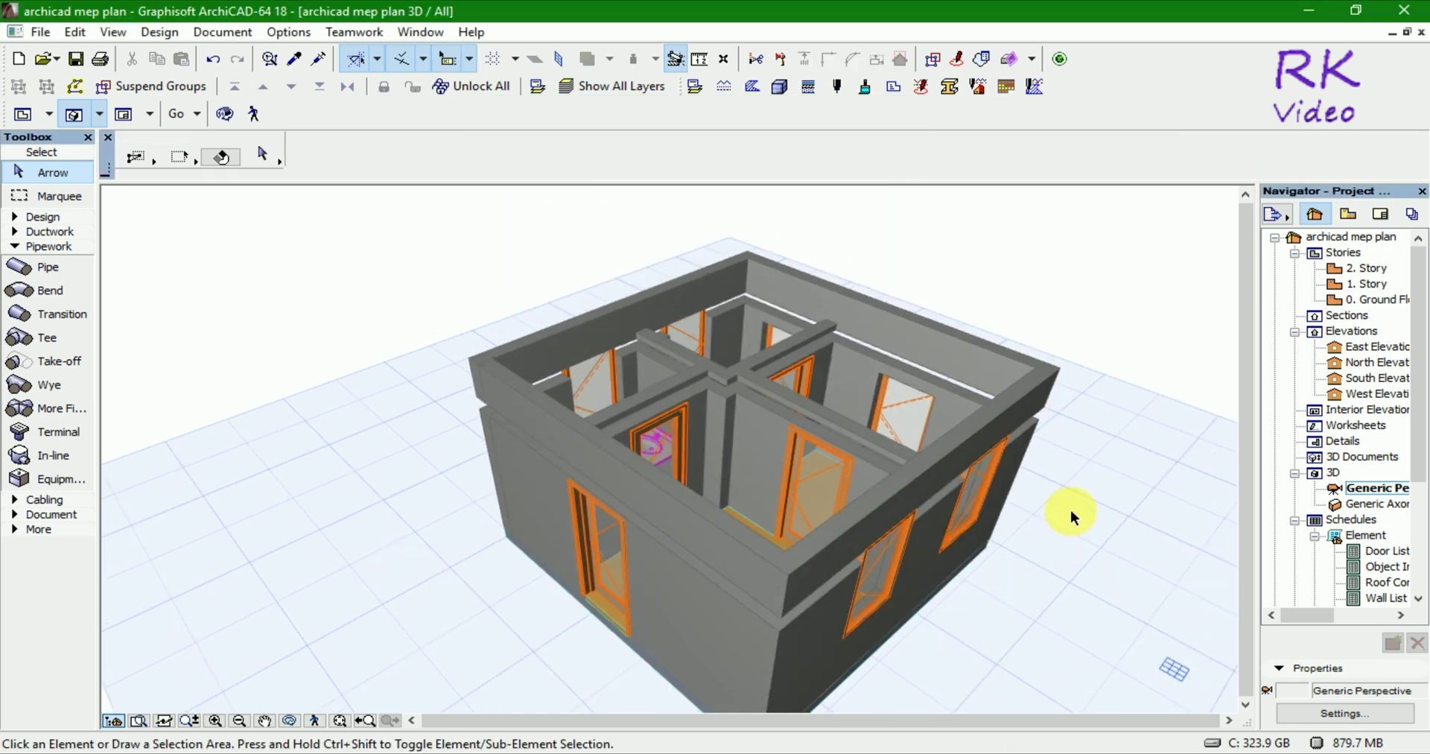
# From a top view, put the floor slab beside the bathtub on the base floor layer.
pyautogui.moveTo(1139, 447)
pyautogui.keyDown('shift'); pyautogui.mouseDown(button='middle')
pyautogui.moveTo(807, 543)
pyautogui.moveTo(916, 625)
pyautogui.moveTo(996, 618)
pyautogui.moveTo(775, 645)
pyautogui.moveTo(861, 447)
pyautogui.moveTo(660, 479)
pyautogui.moveTo(470, 533)
pyautogui.mouseUp(button='middle'); pyautogui.keyUp('shift')
pyautogui.scroll(3, 692, 374)
pyautogui.scroll(3, 693, 374)
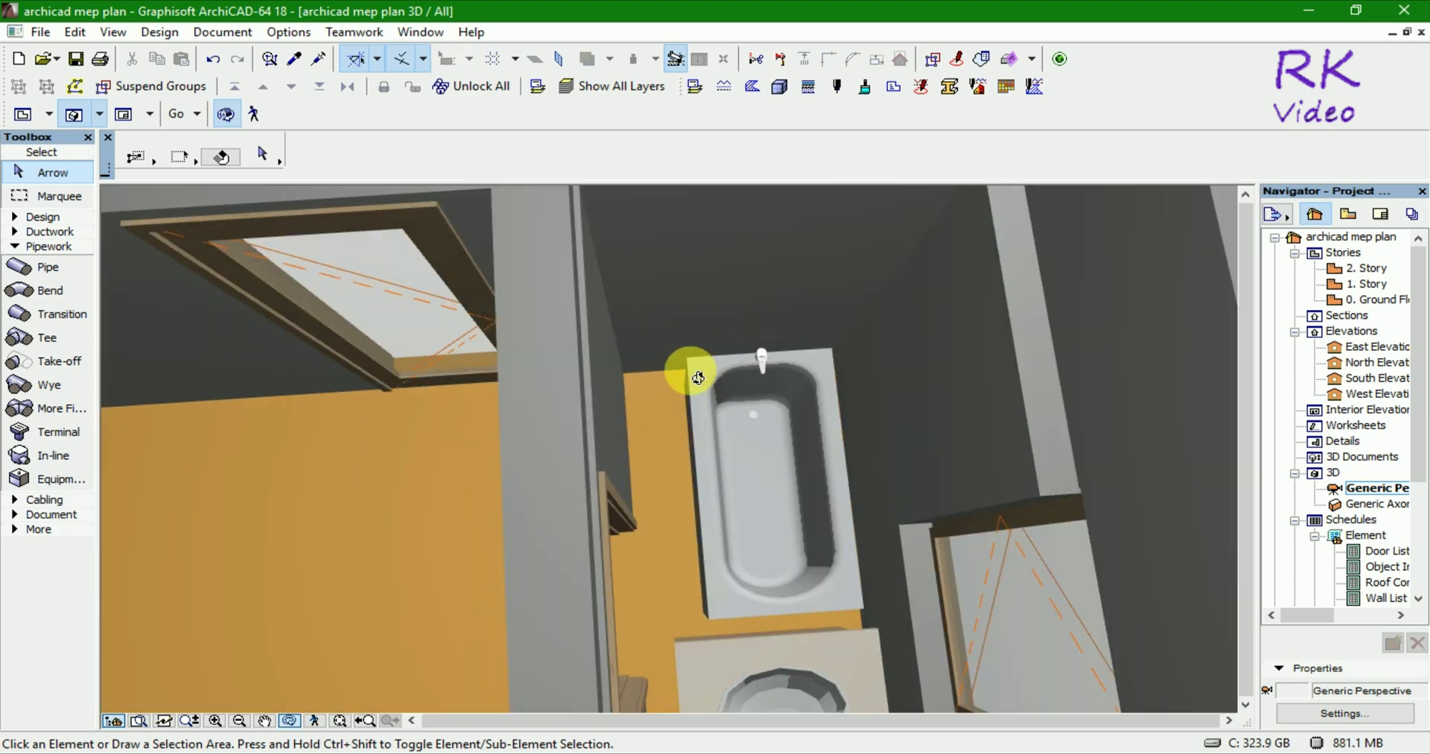
pyautogui.hotkey('ctrl', 'a')
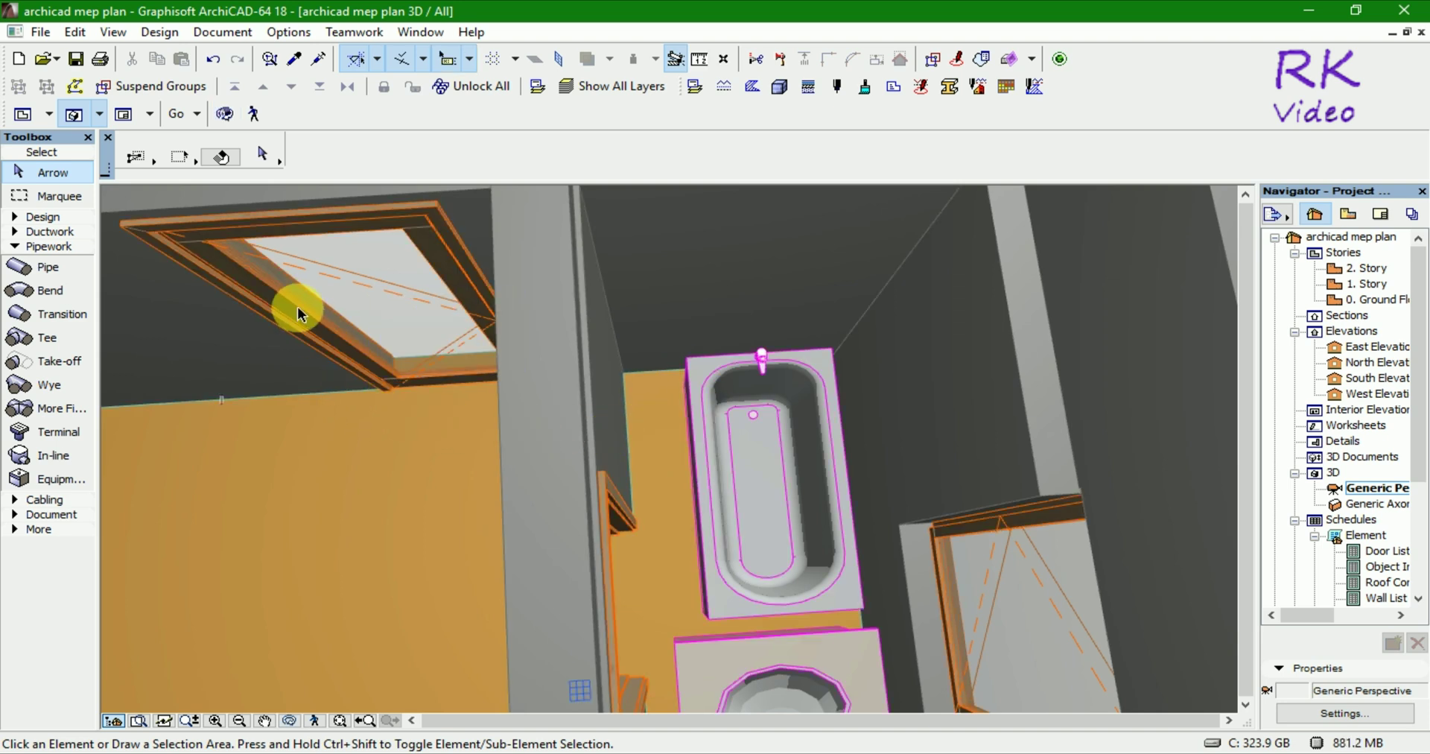
pyautogui.click(282, 402)
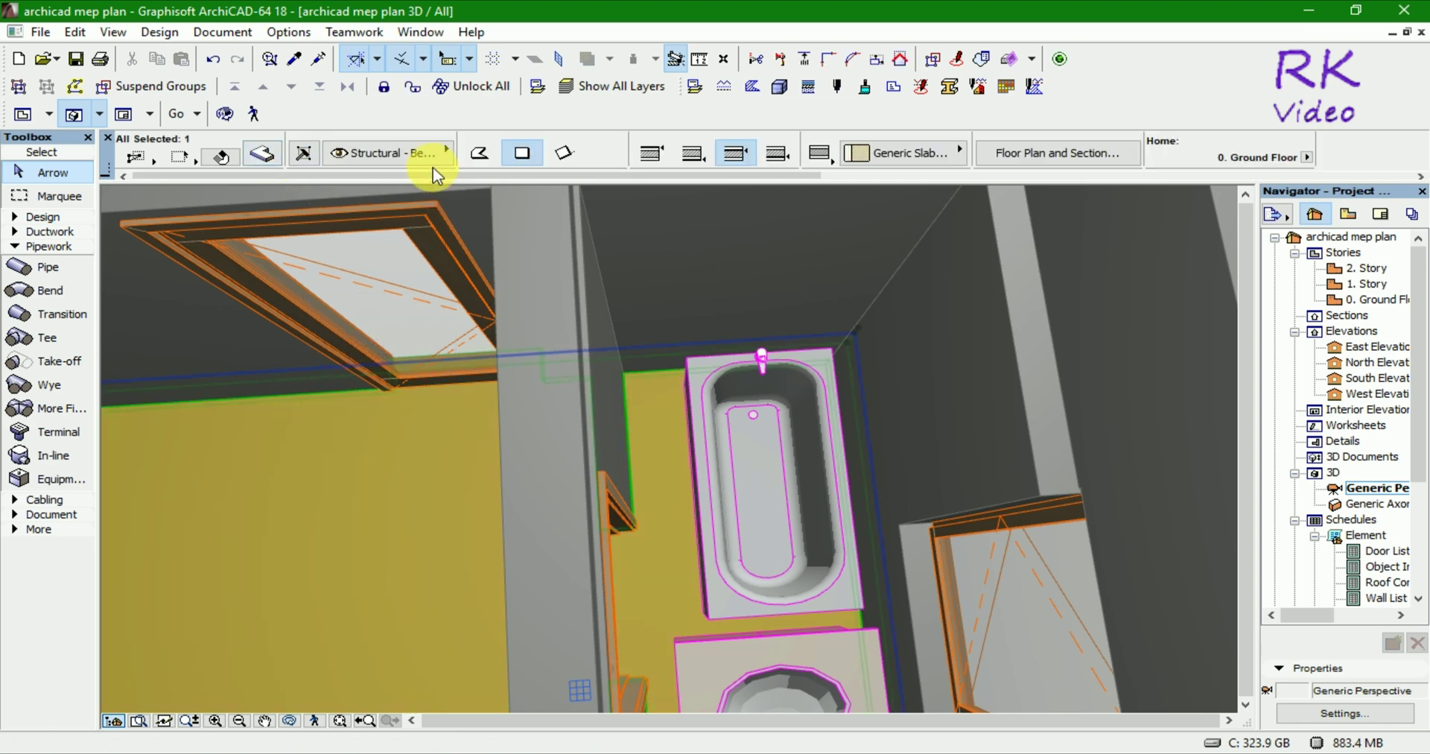
pyautogui.click(302, 154)
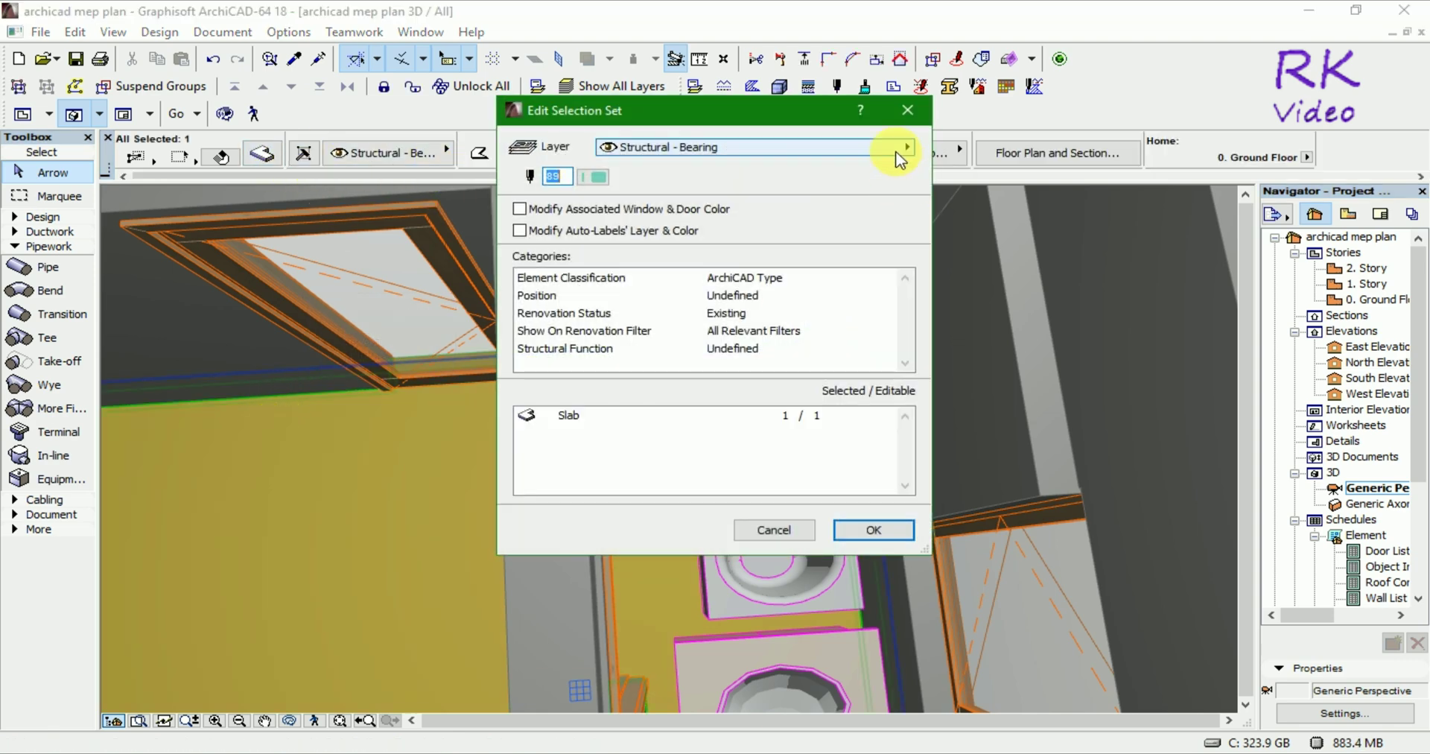
pyautogui.click(899, 151)
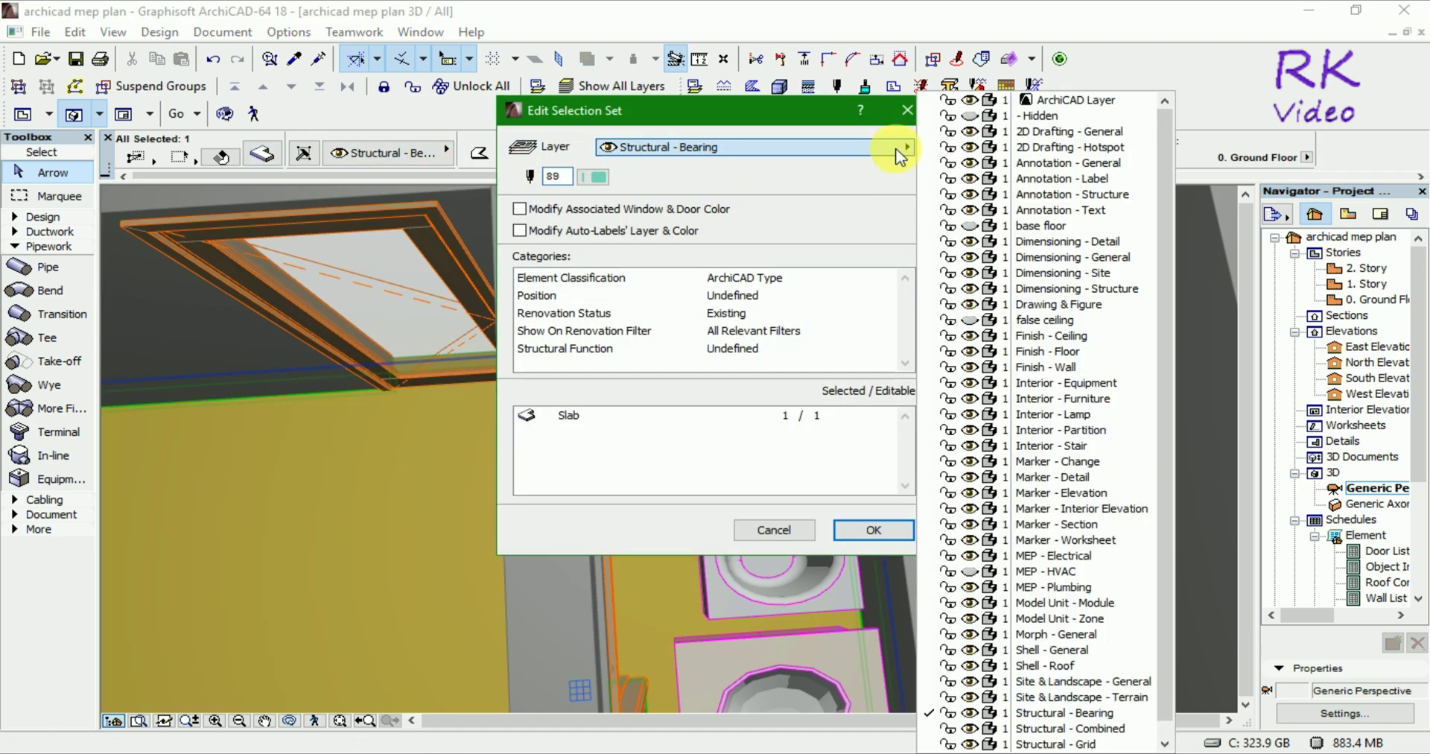
pyautogui.click(968, 225)
pyautogui.click(873, 529)
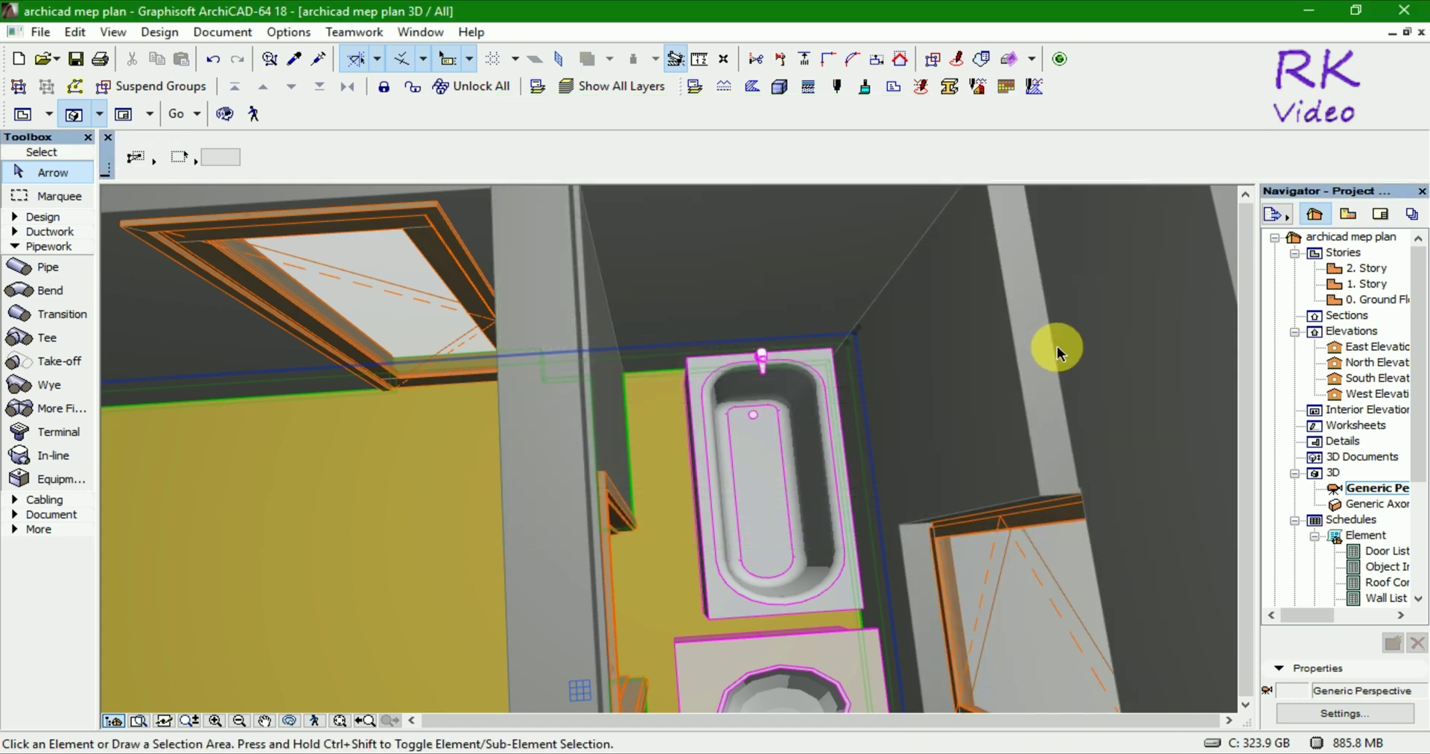
# Give the Round Floor Drain 18 by the tub a size of 120 and a 110 base height.
pyautogui.click(651, 395)
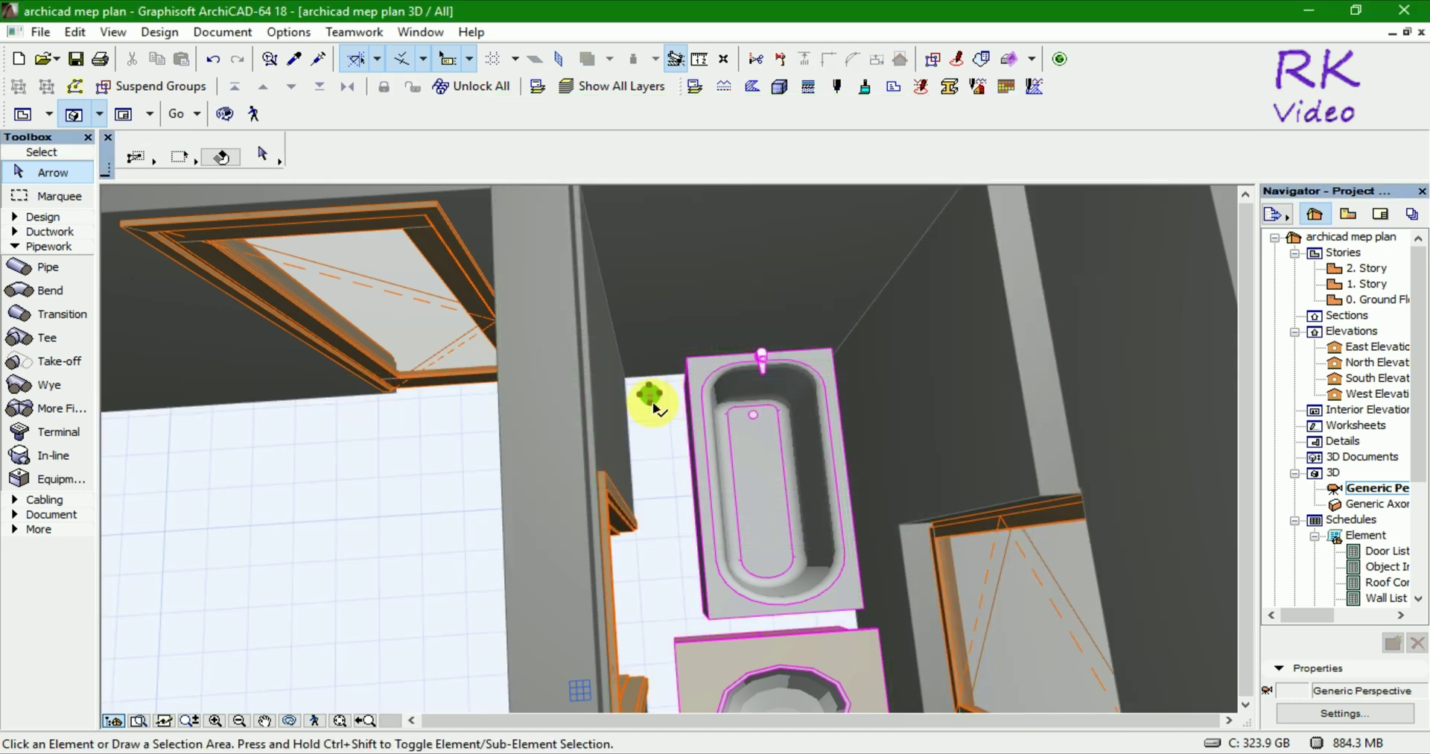
pyautogui.click(261, 155)
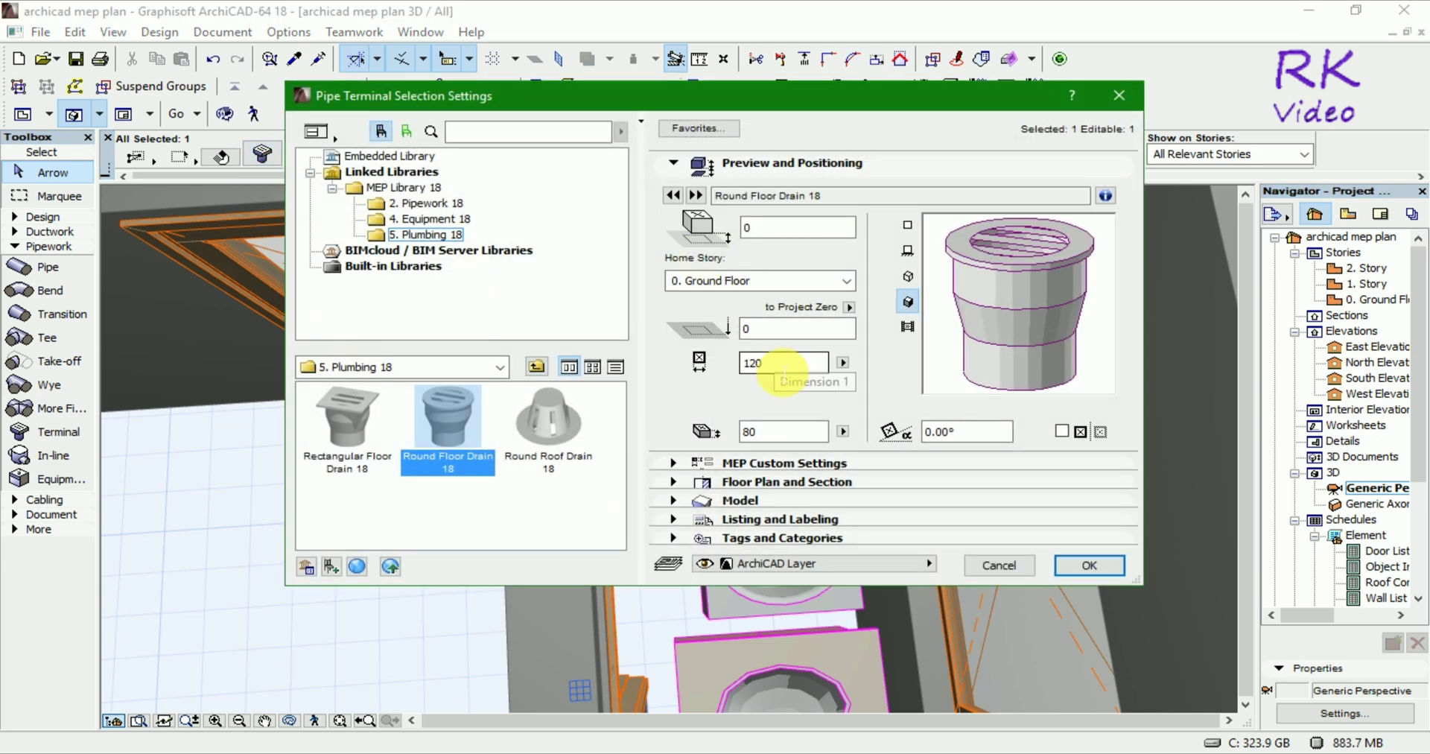
pyautogui.doubleClick(780, 365)
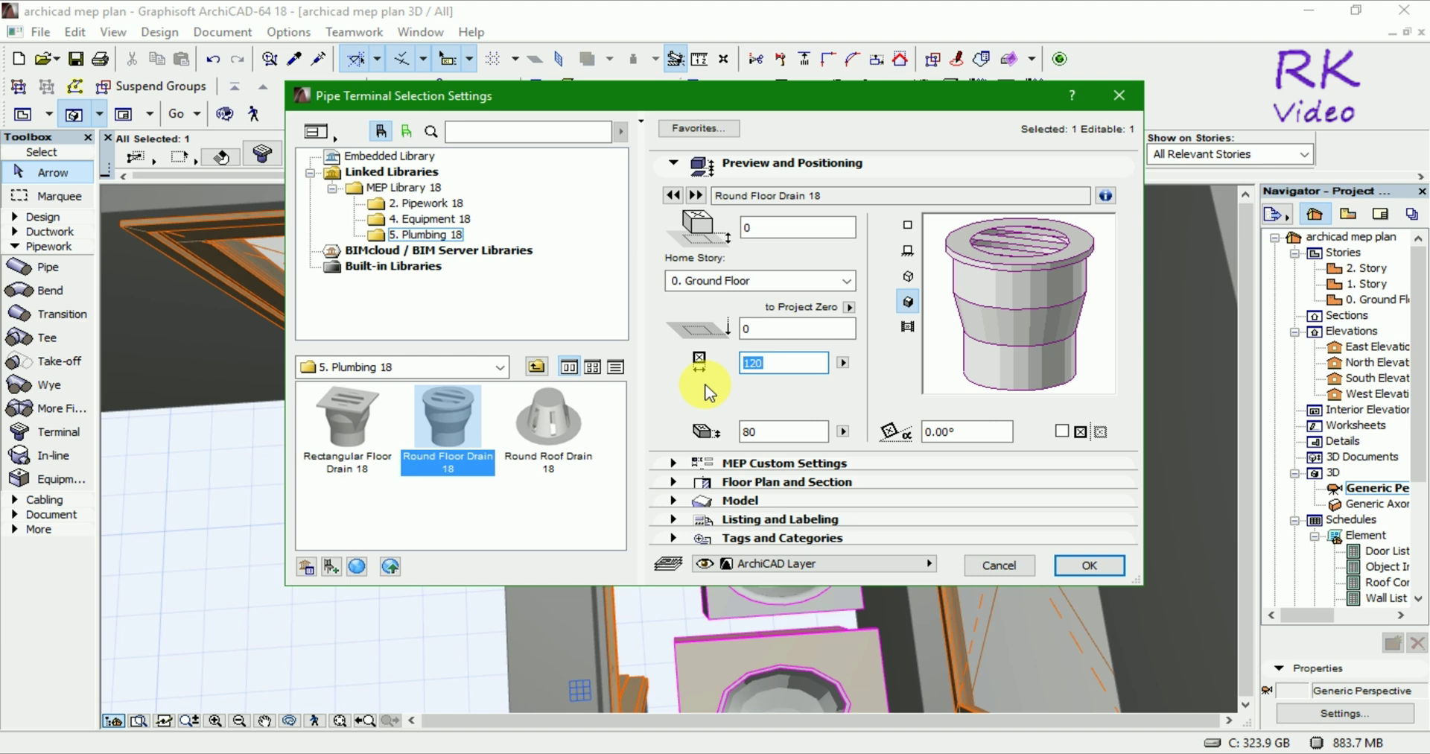
pyautogui.write('11')
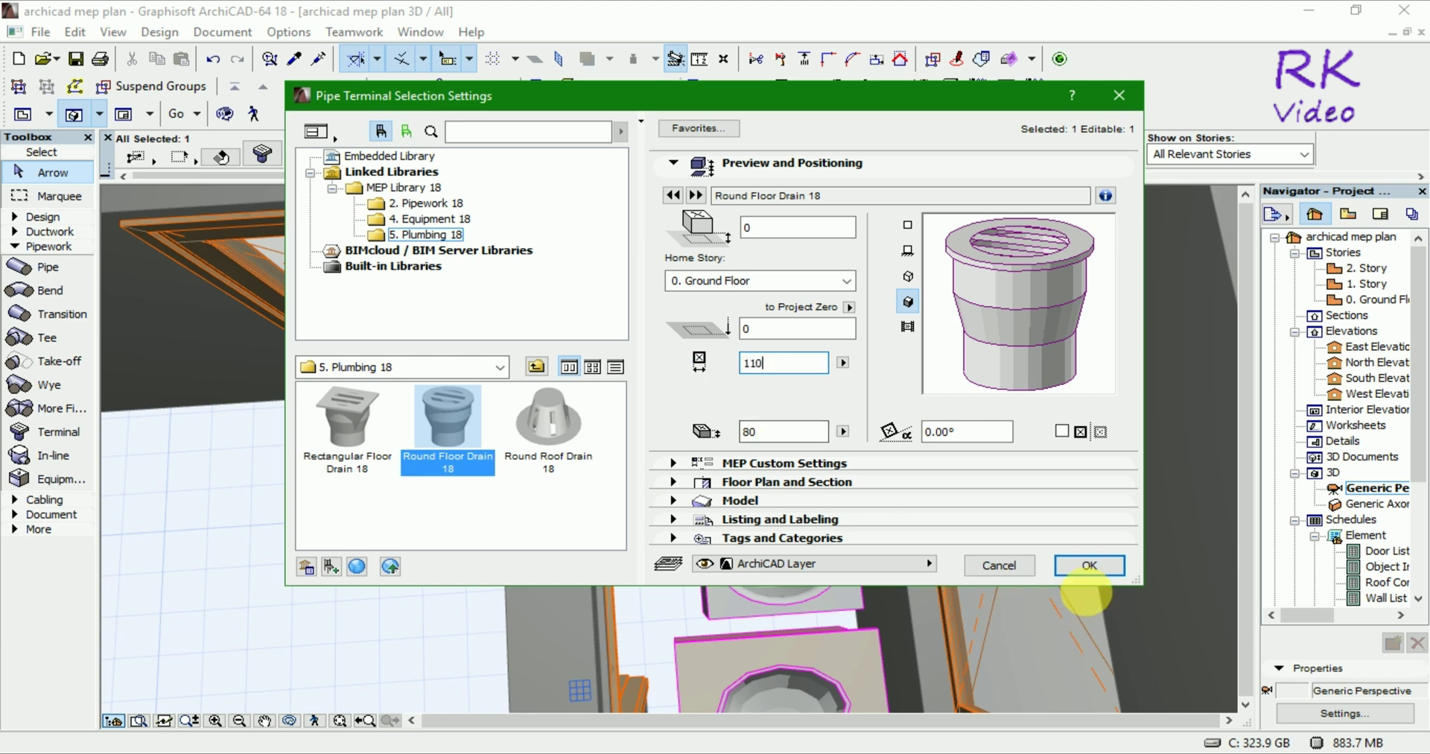
pyautogui.click(1085, 566)
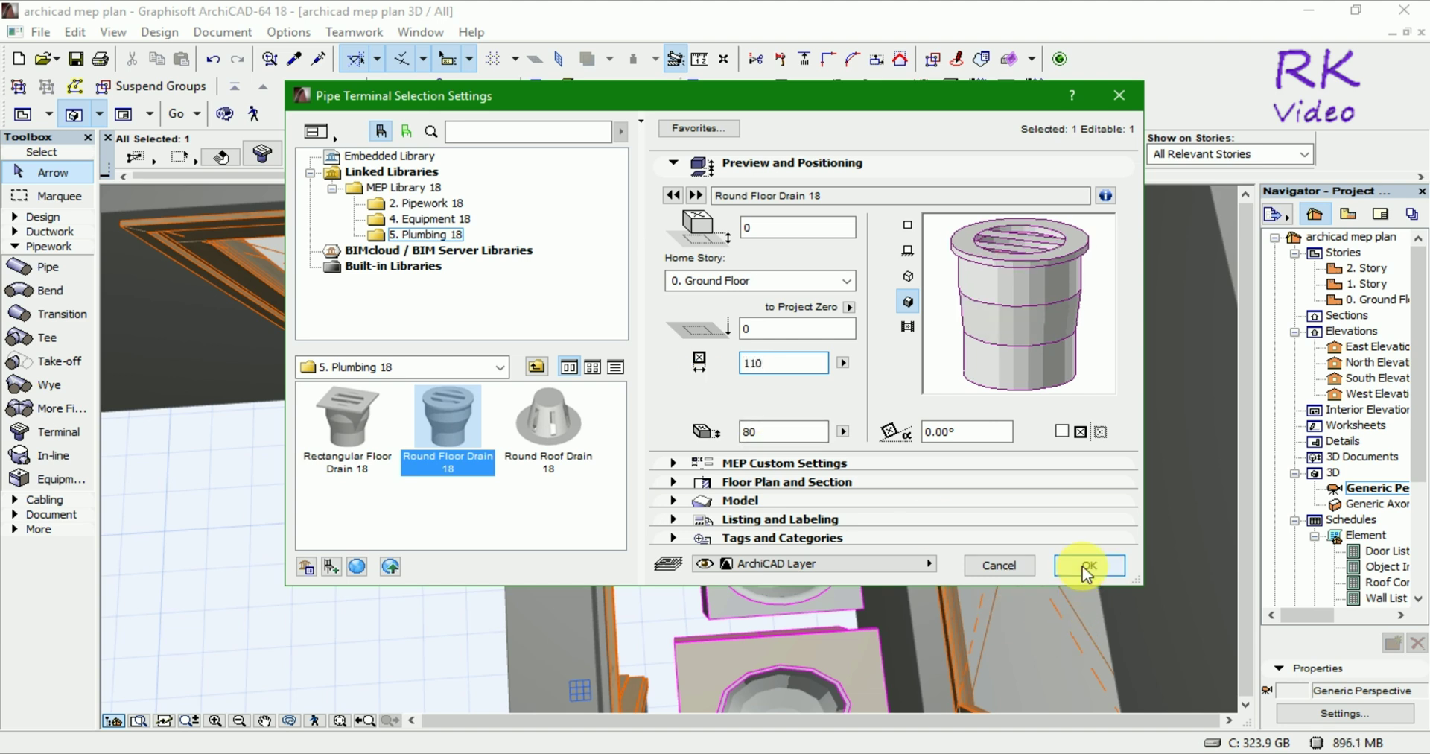
pyautogui.doubleClick(780, 363)
pyautogui.write('1')
pyautogui.doubleClick(775, 328)
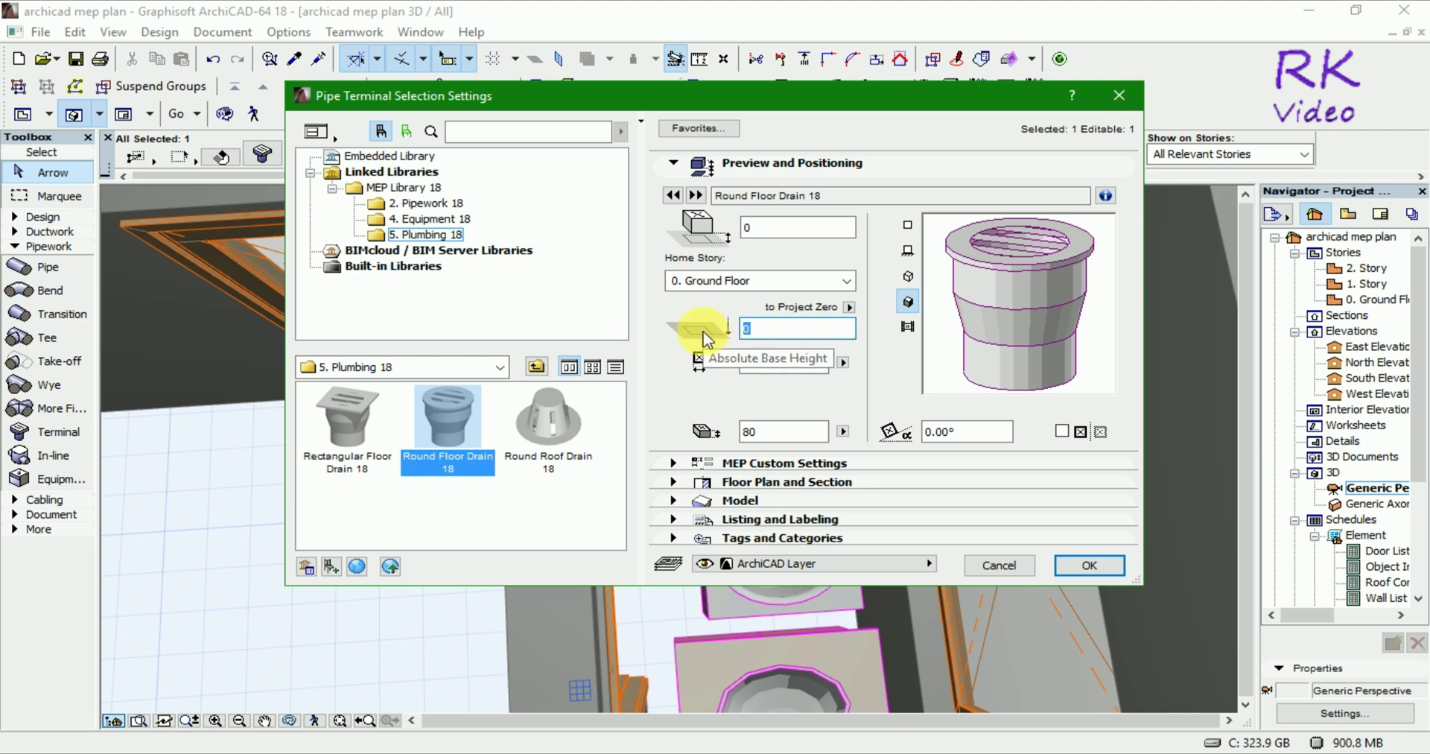
pyautogui.write('11')
pyautogui.click(1083, 568)
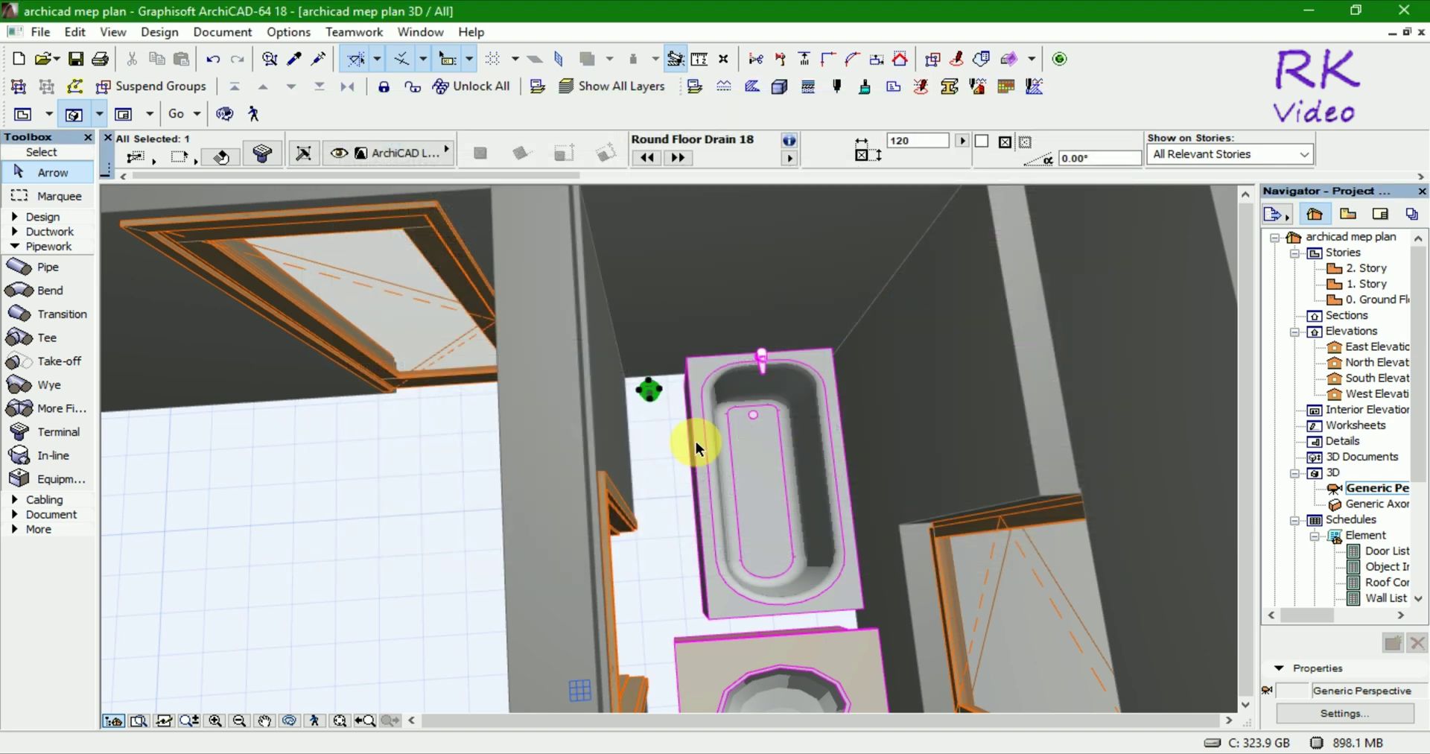
# Assign the selected Round Floor Drain 18 to the base floor layer.
pyautogui.click(313, 158)
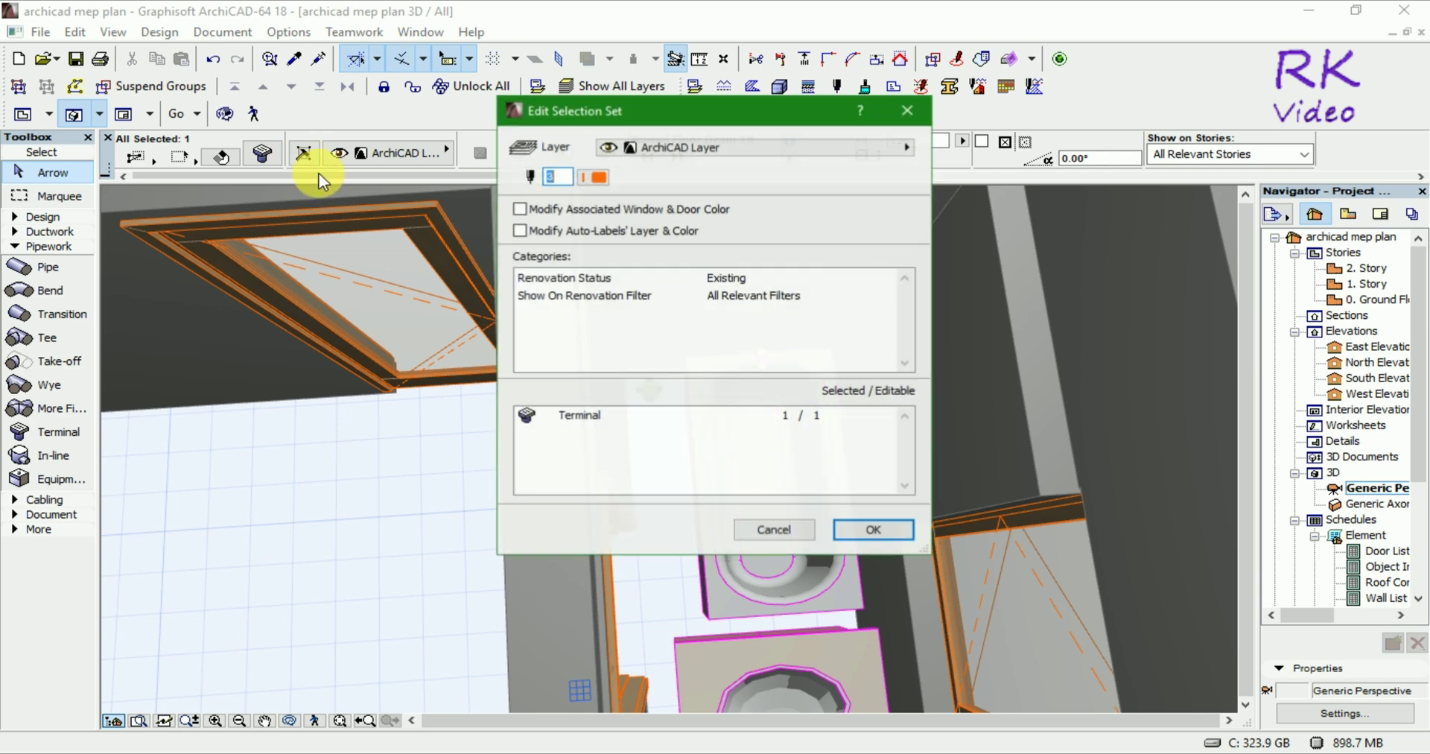
pyautogui.click(825, 144)
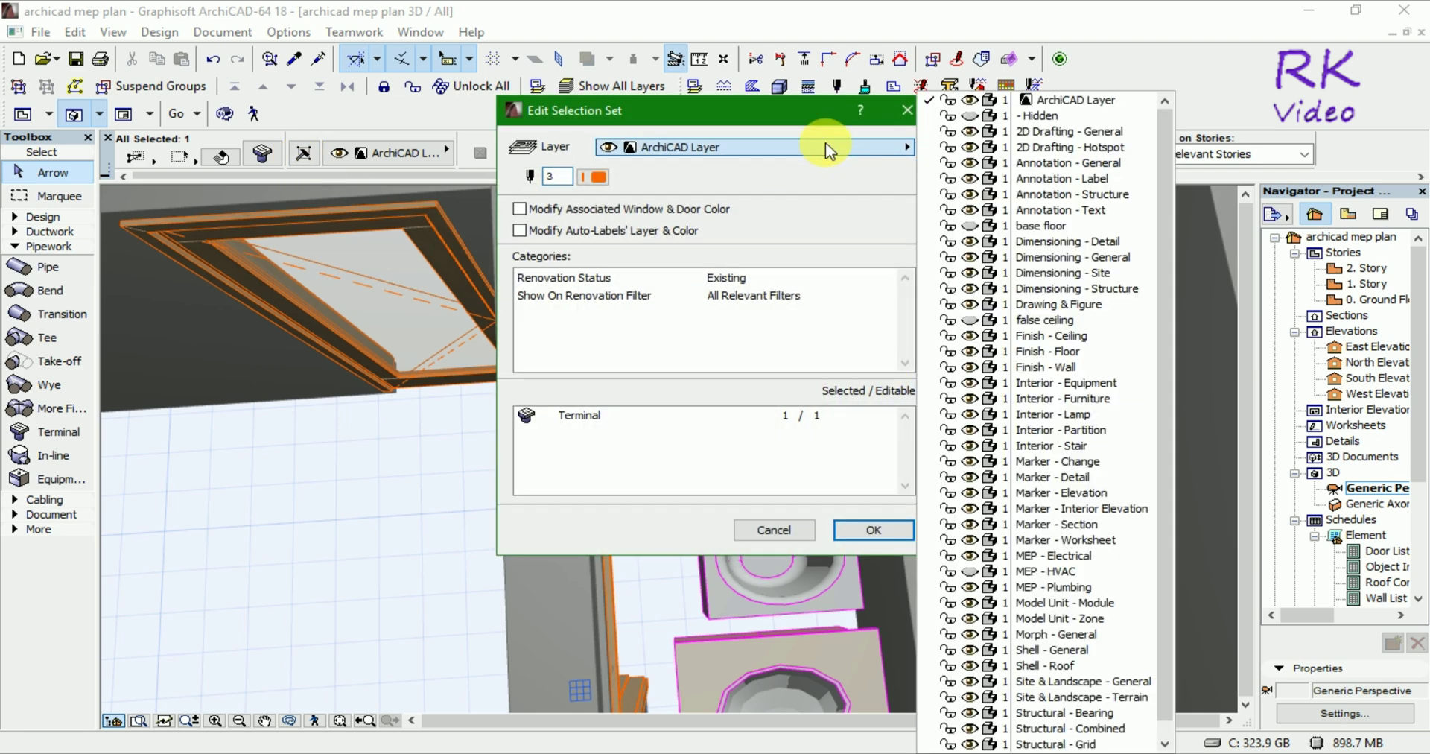
pyautogui.click(956, 225)
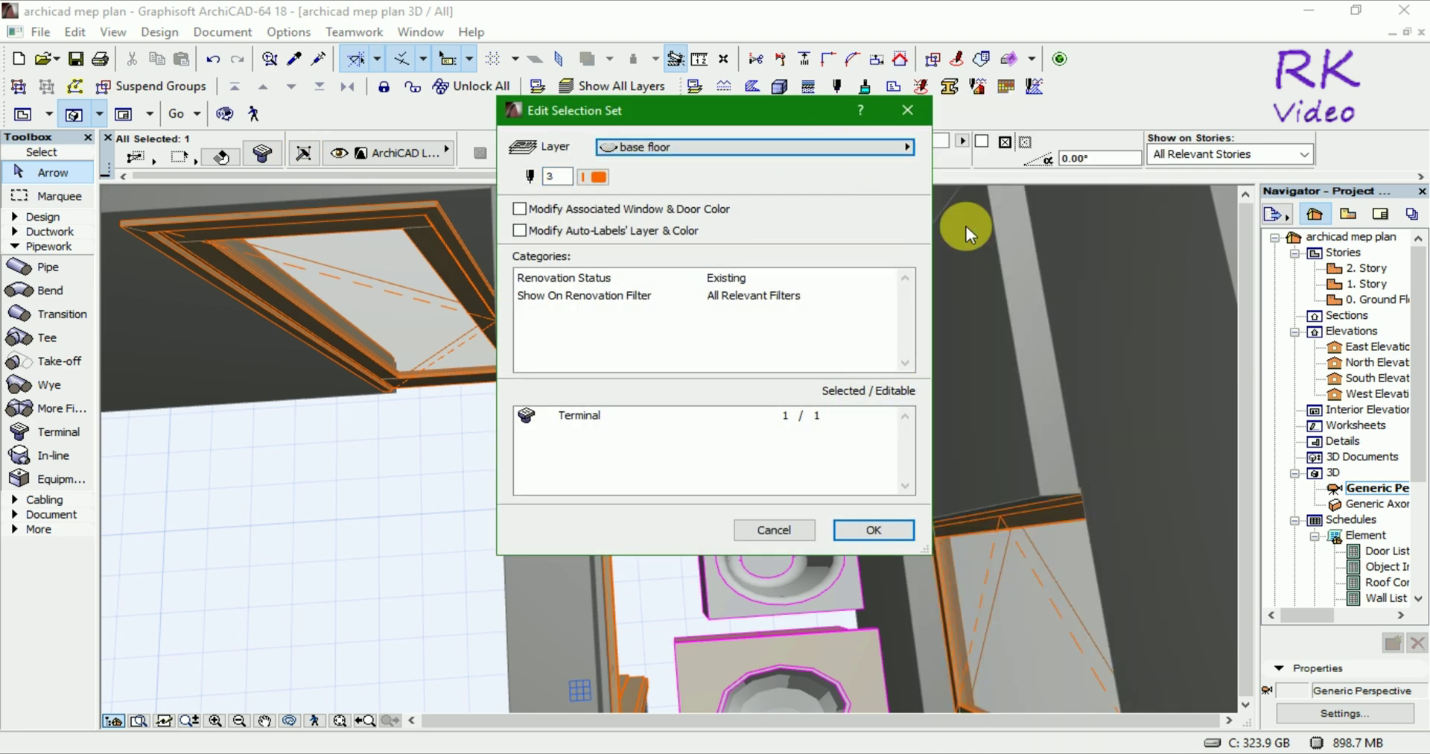
pyautogui.click(865, 531)
pyautogui.click(538, 87)
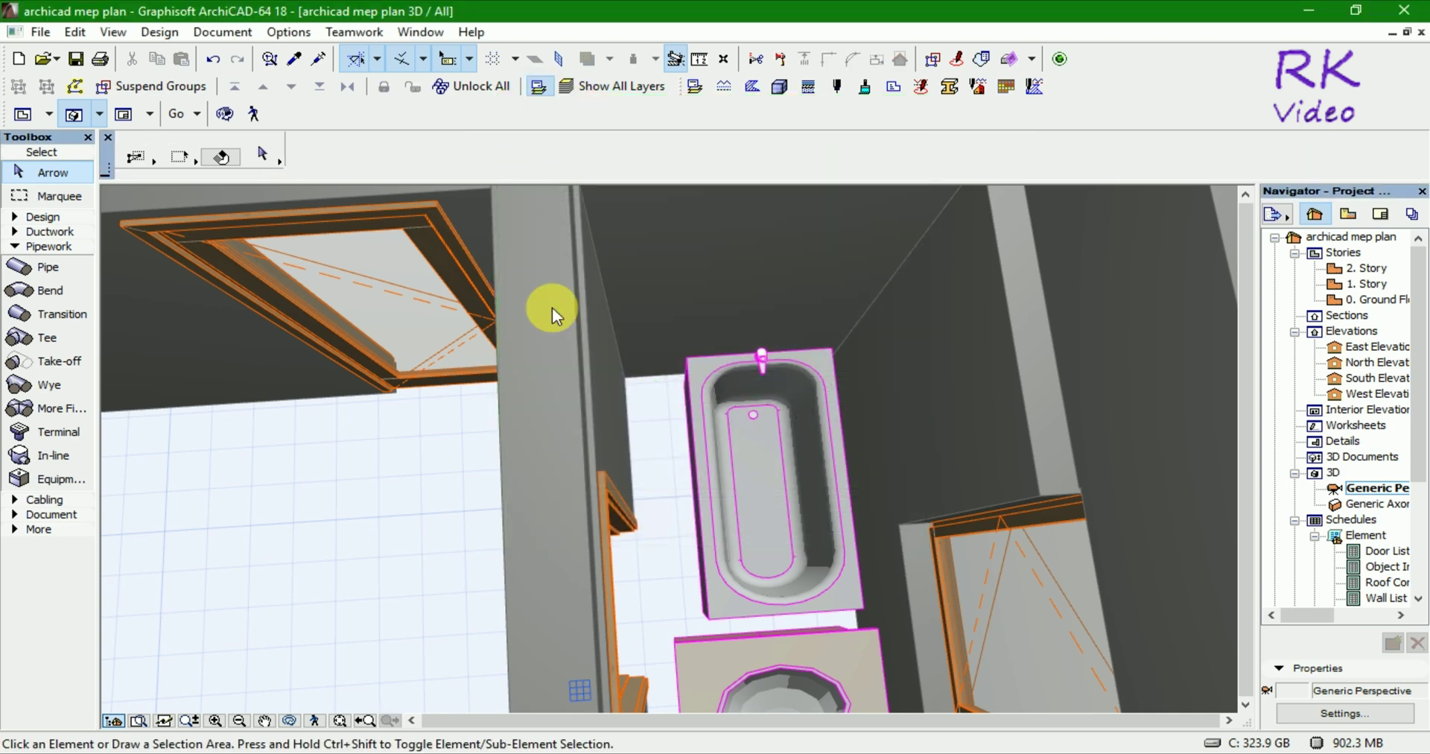
pyautogui.click(547, 334)
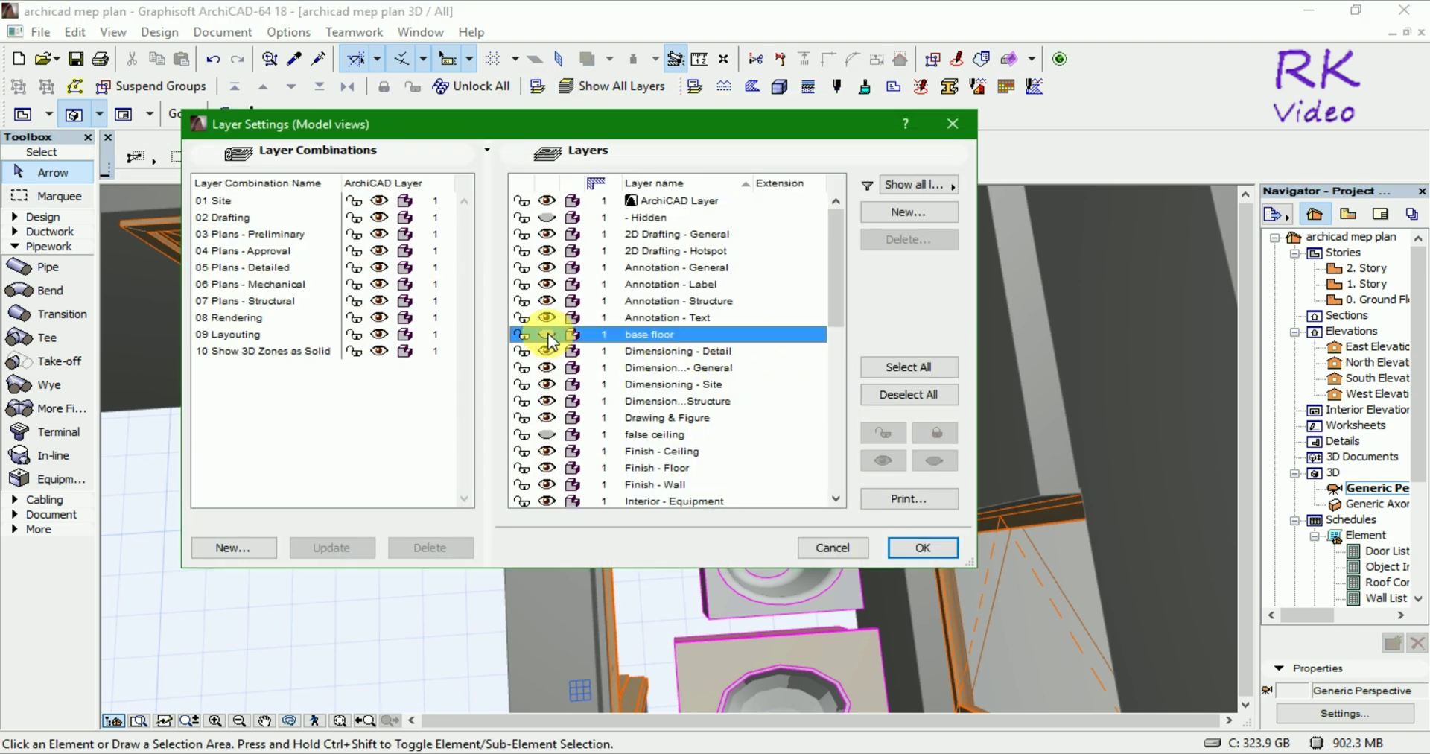
pyautogui.click(923, 547)
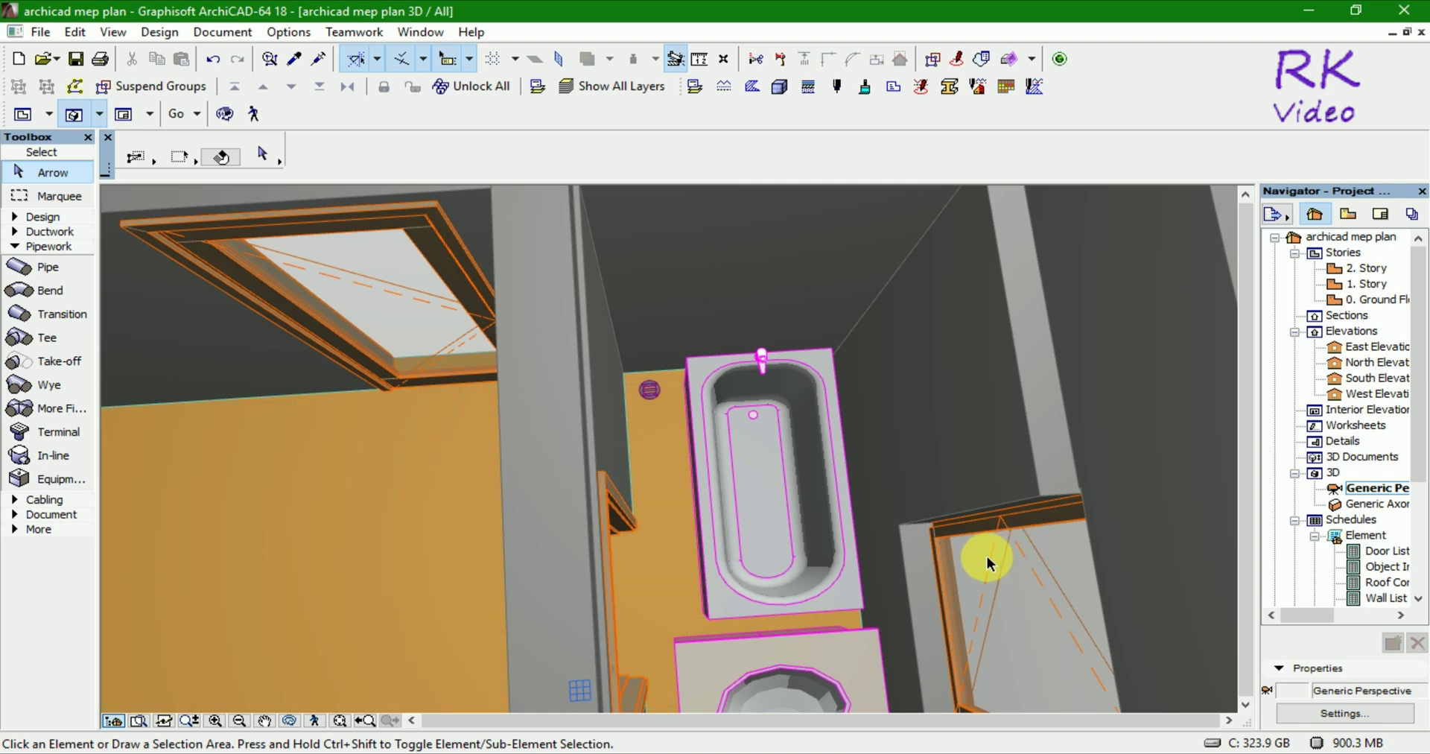
pyautogui.scroll(3, 649, 395)
pyautogui.scroll(2, 650, 395)
pyautogui.scroll(1, 650, 394)
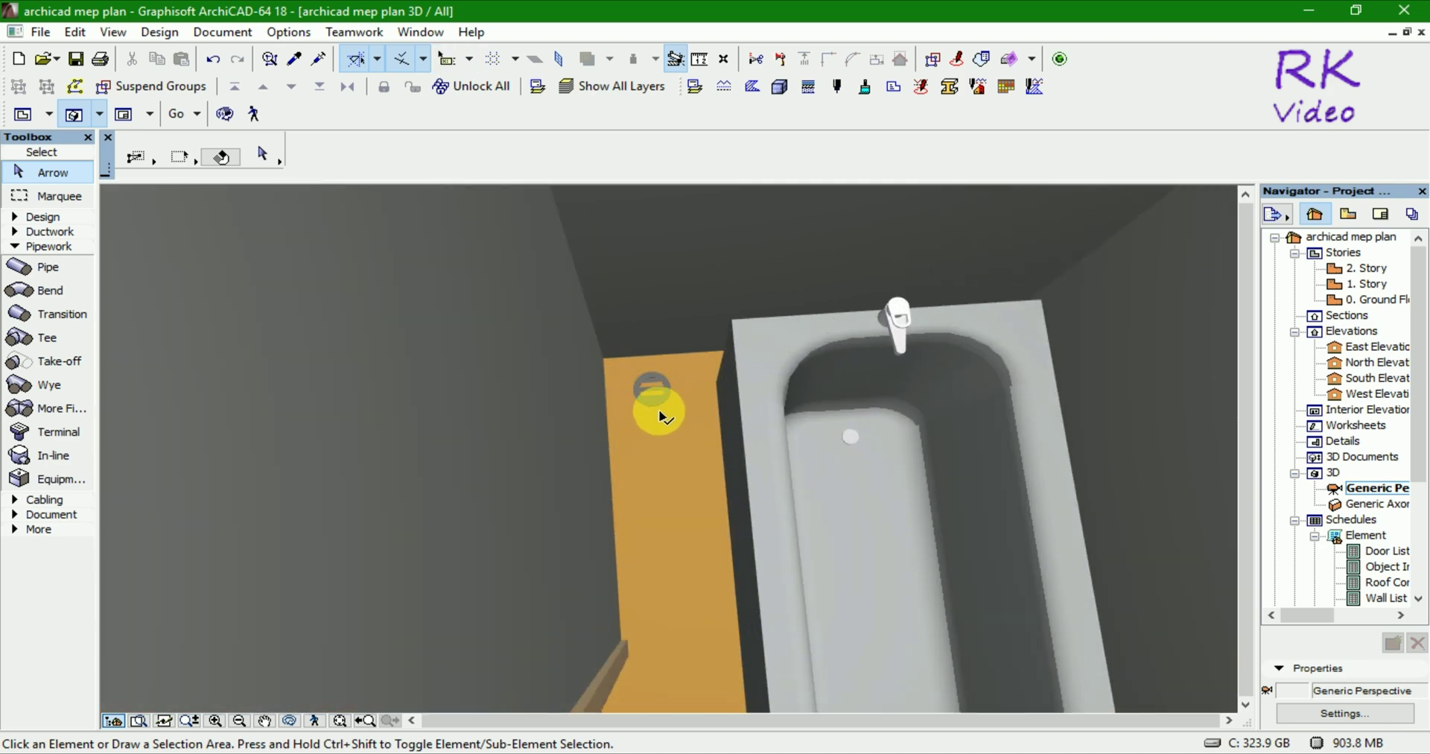
pyautogui.click(678, 362)
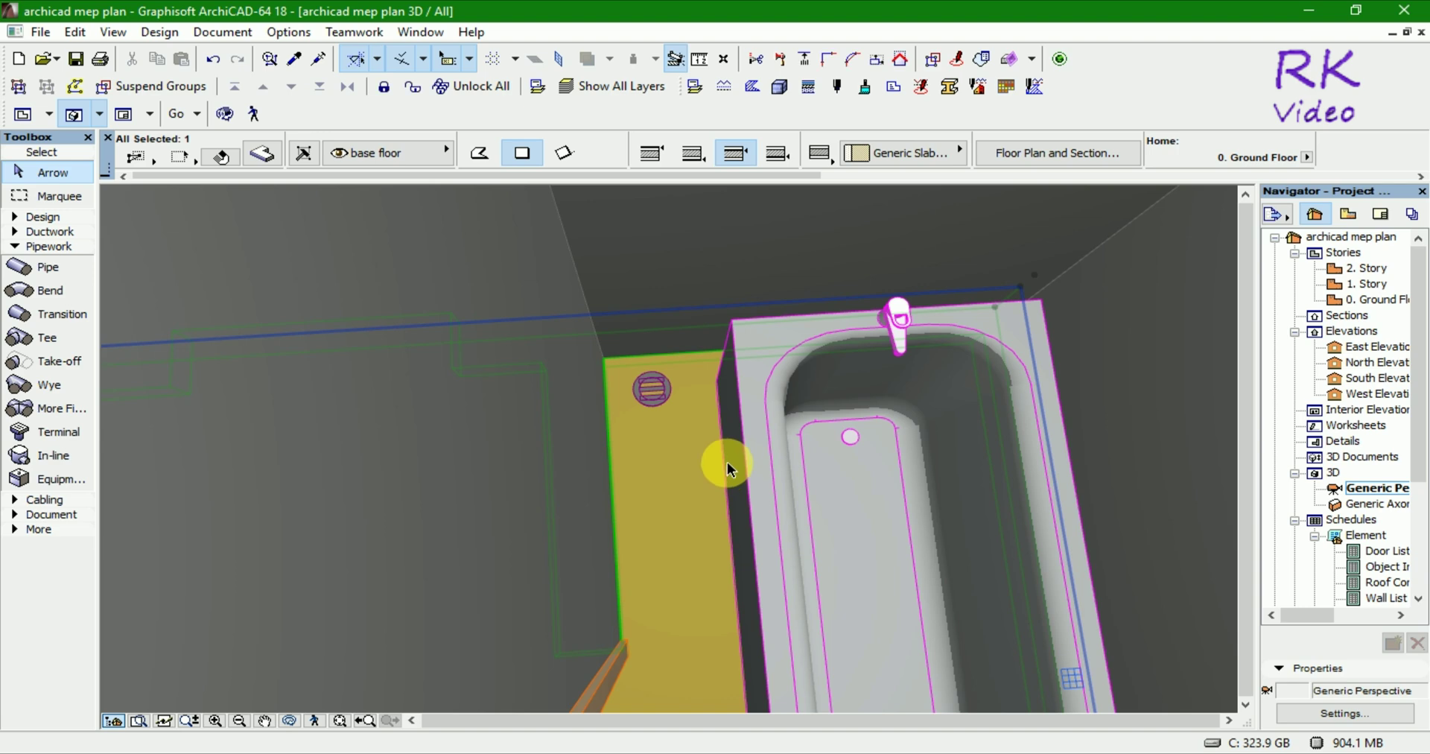
pyautogui.click(306, 155)
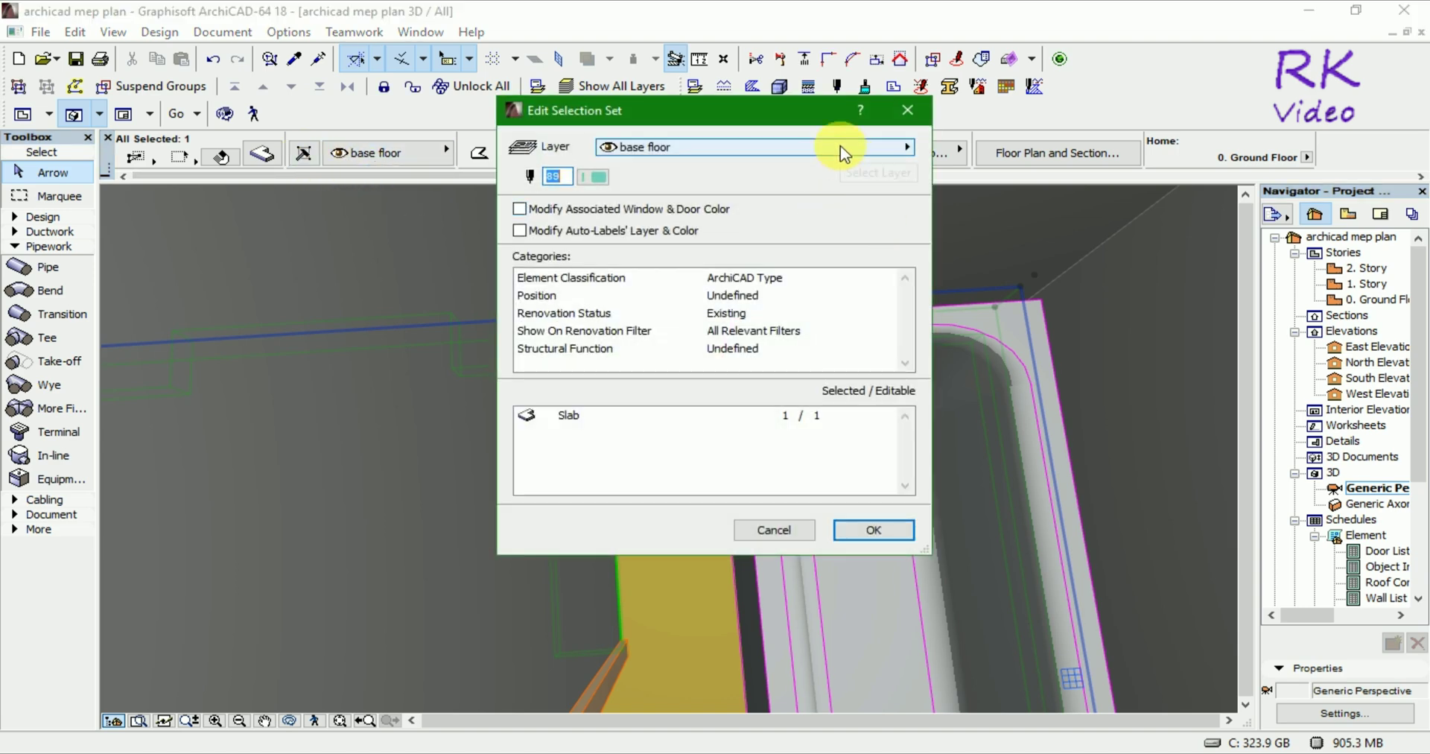
pyautogui.click(907, 111)
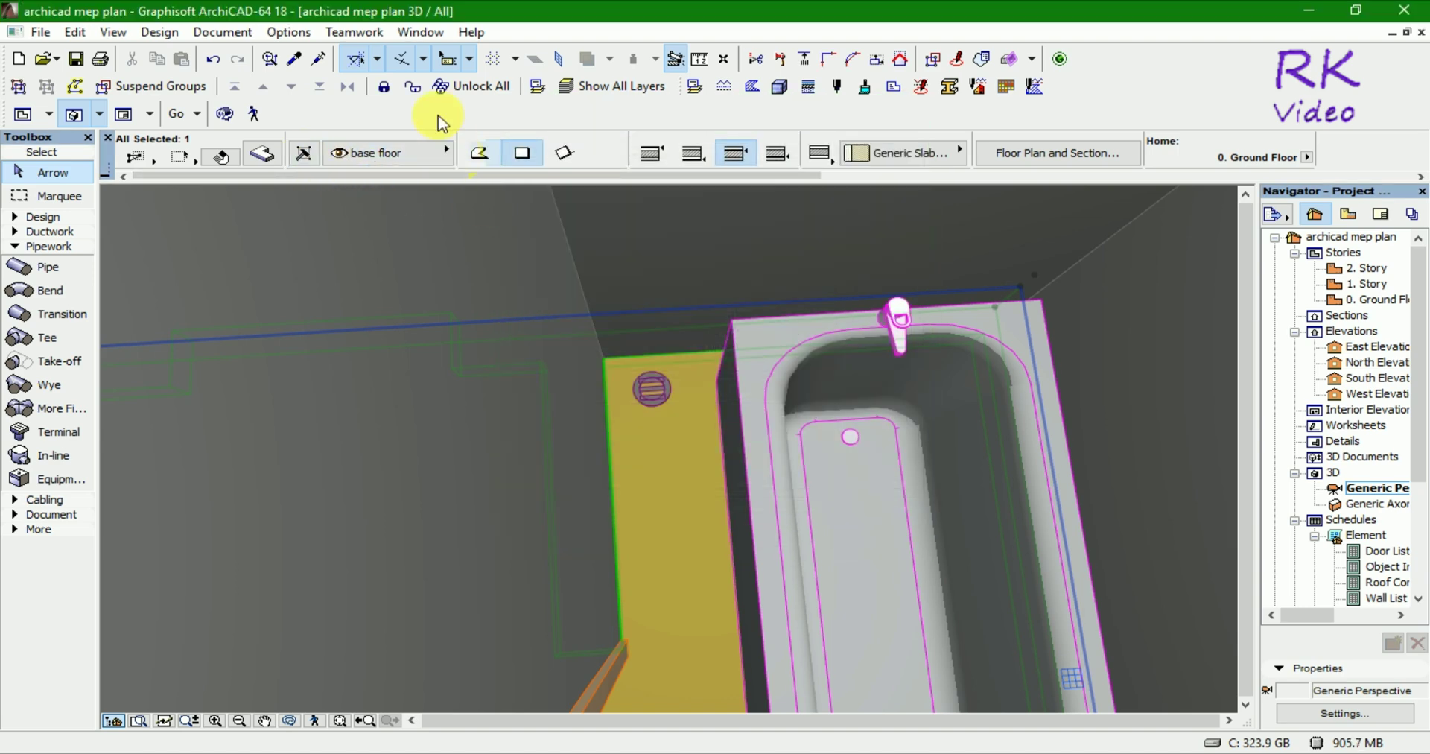
pyautogui.click(538, 86)
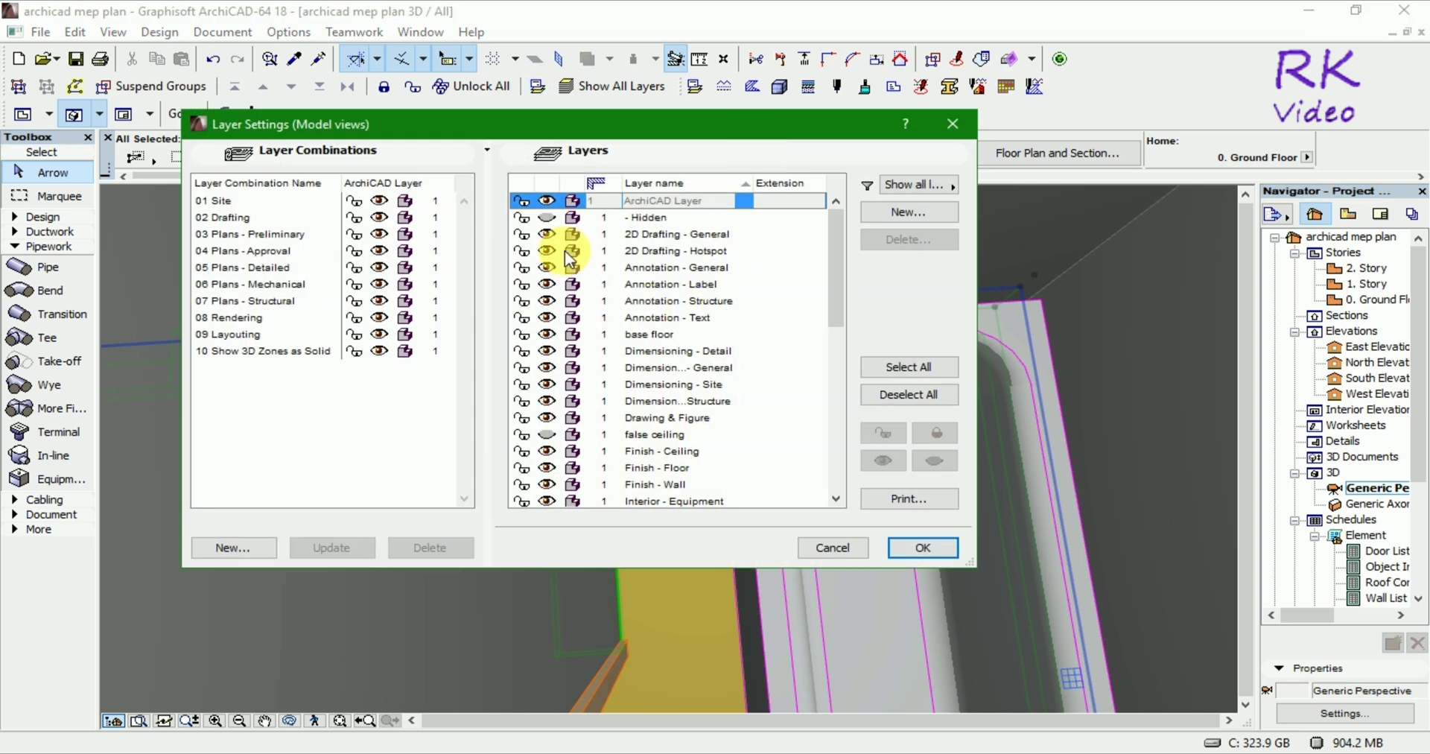
pyautogui.click(547, 333)
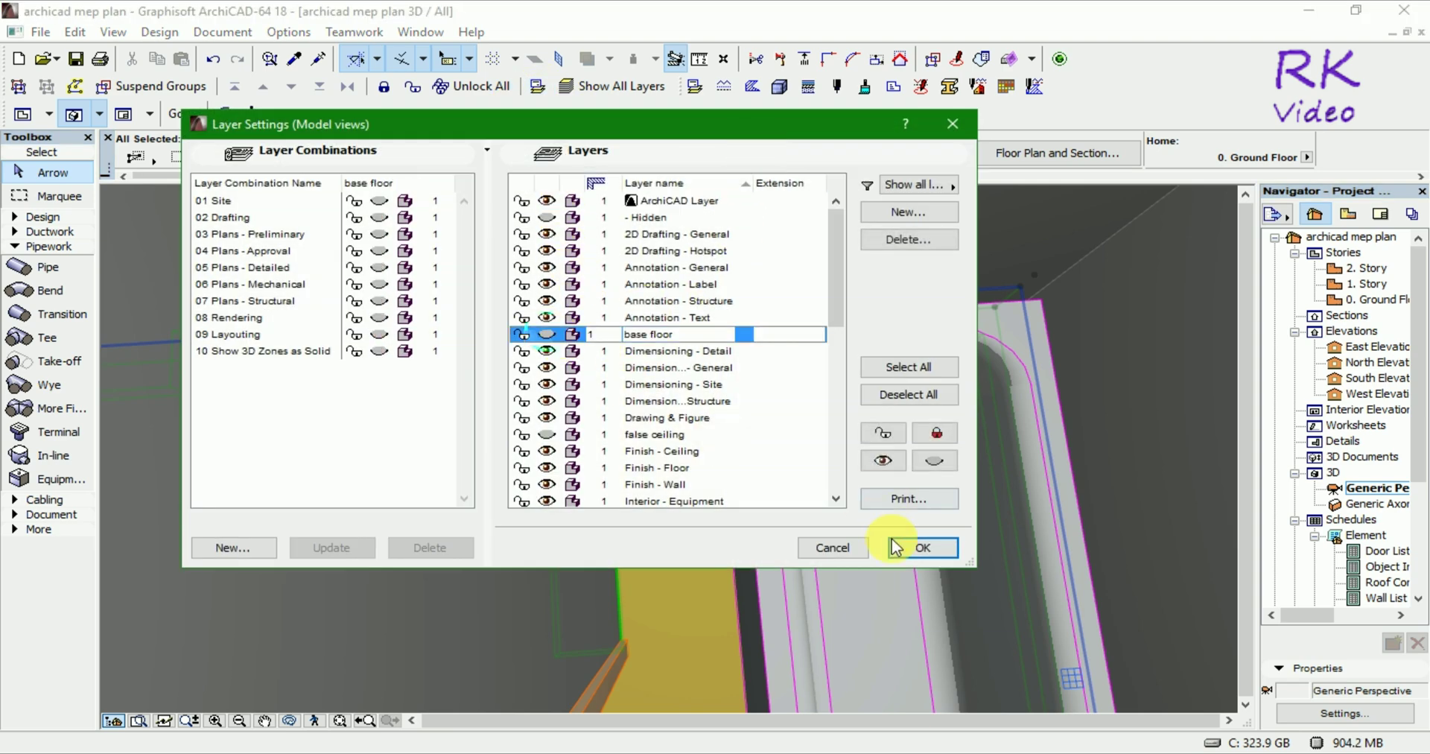
pyautogui.click(922, 547)
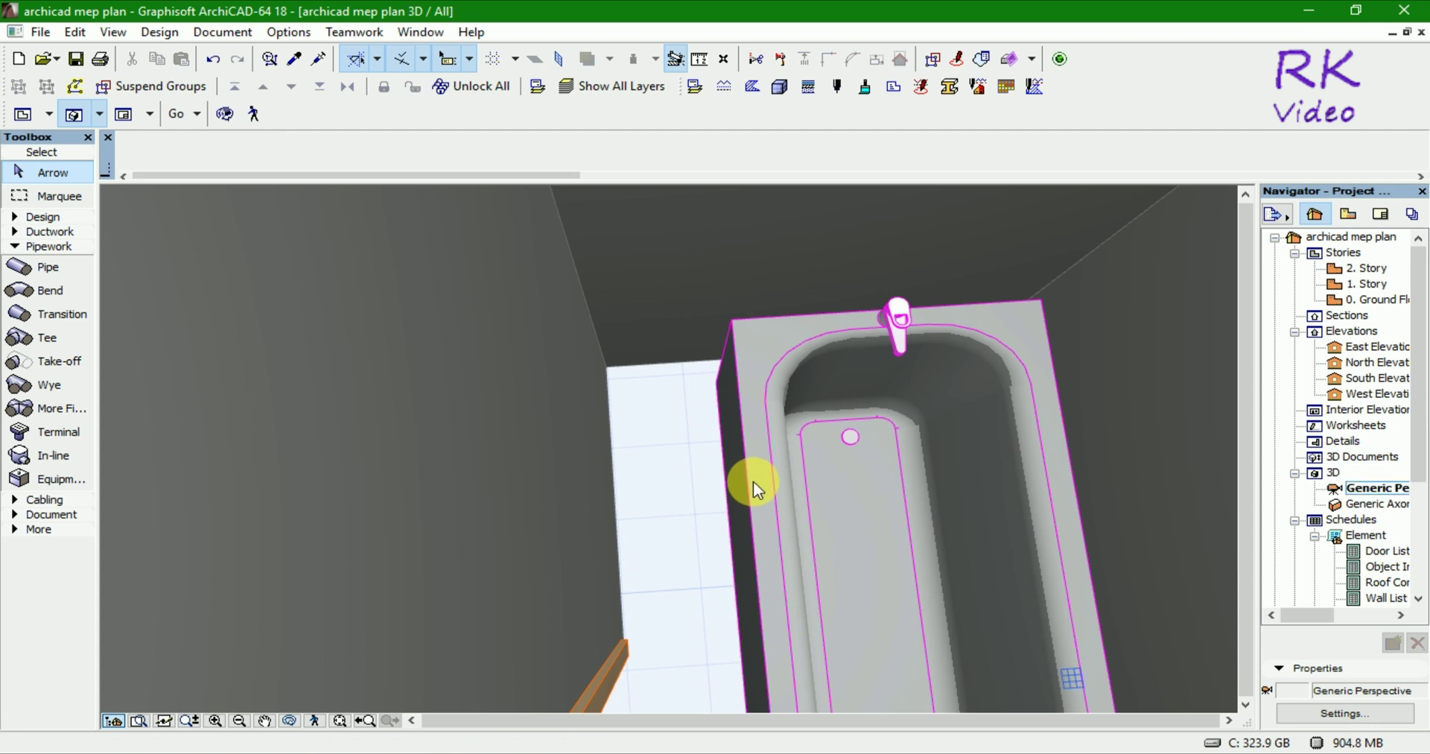
# Deselect the floor drain and hide the '- Hidden' layer in Layer Settings.
pyautogui.click(673, 429)
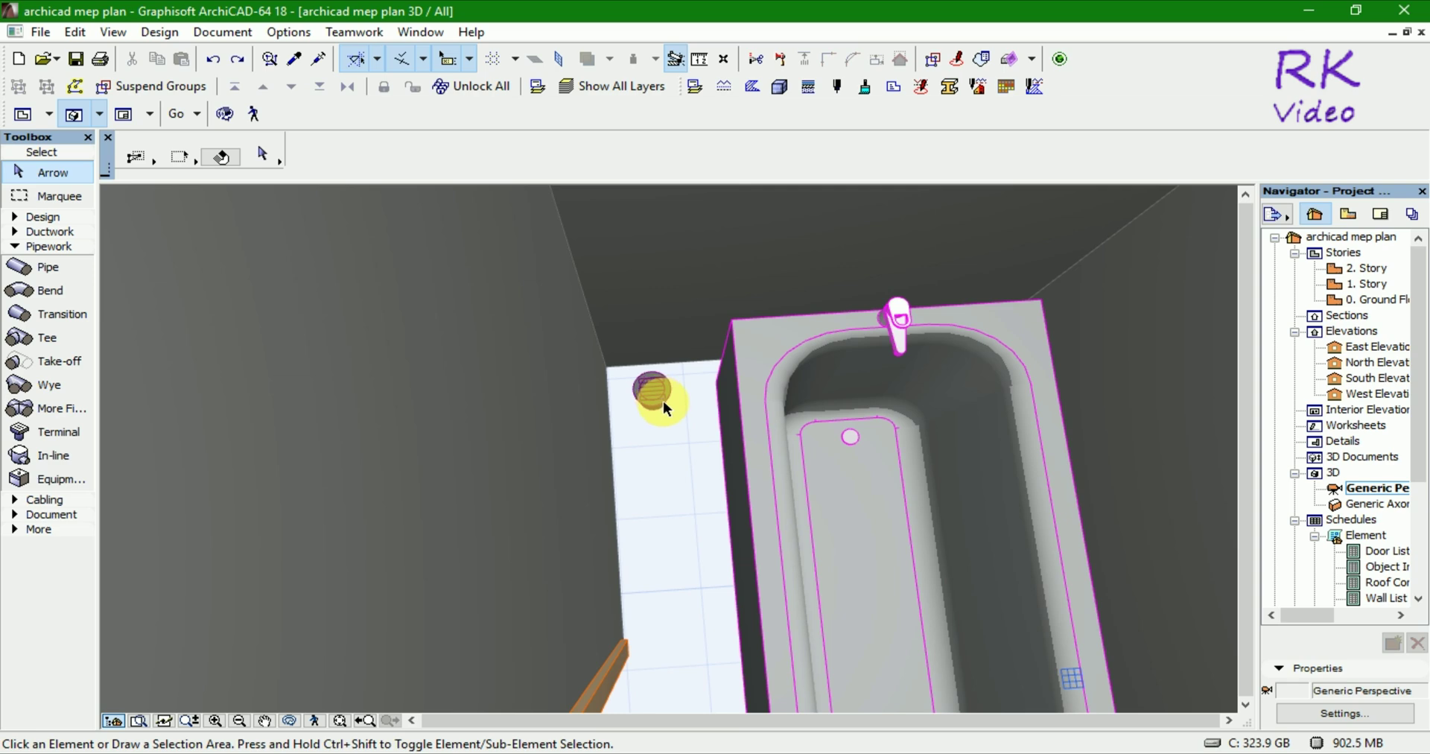
pyautogui.click(538, 89)
pyautogui.click(551, 216)
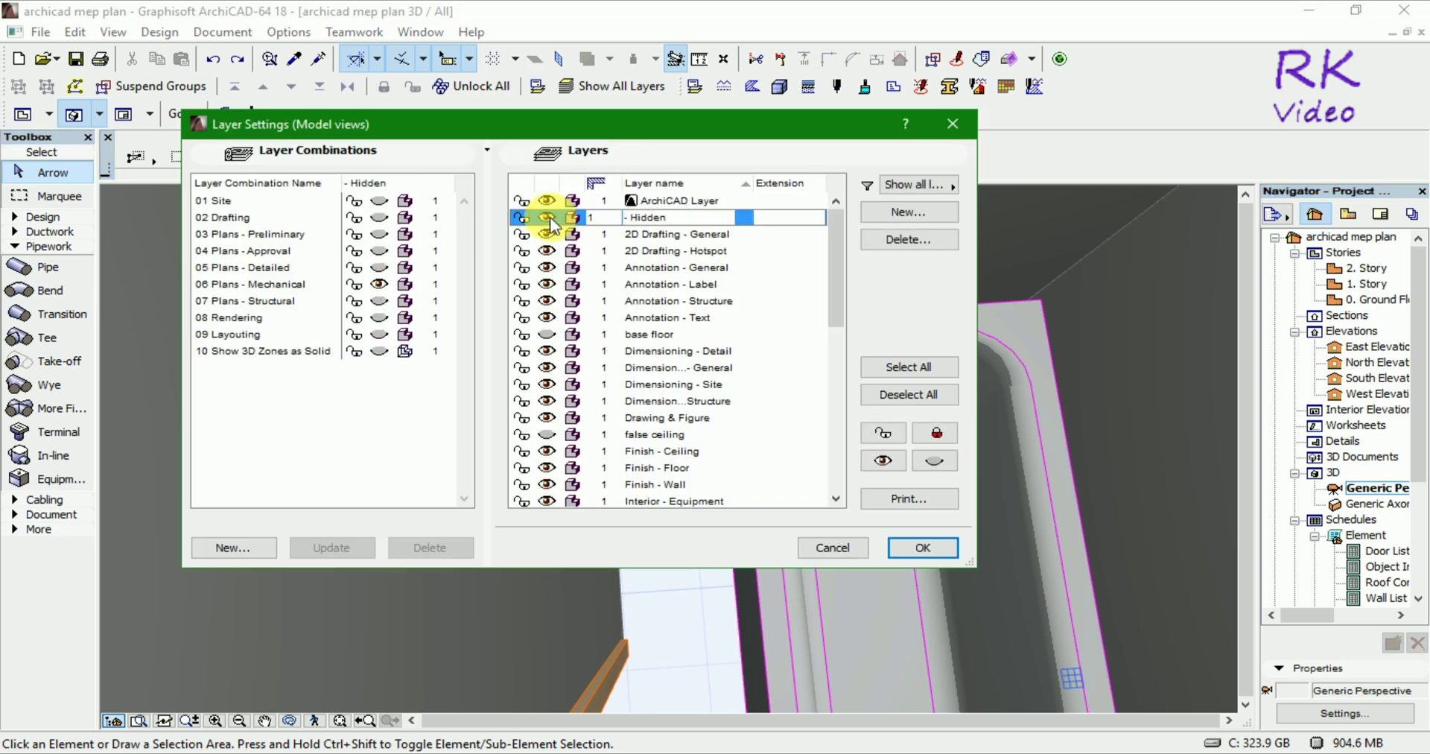
pyautogui.click(548, 217)
pyautogui.click(548, 335)
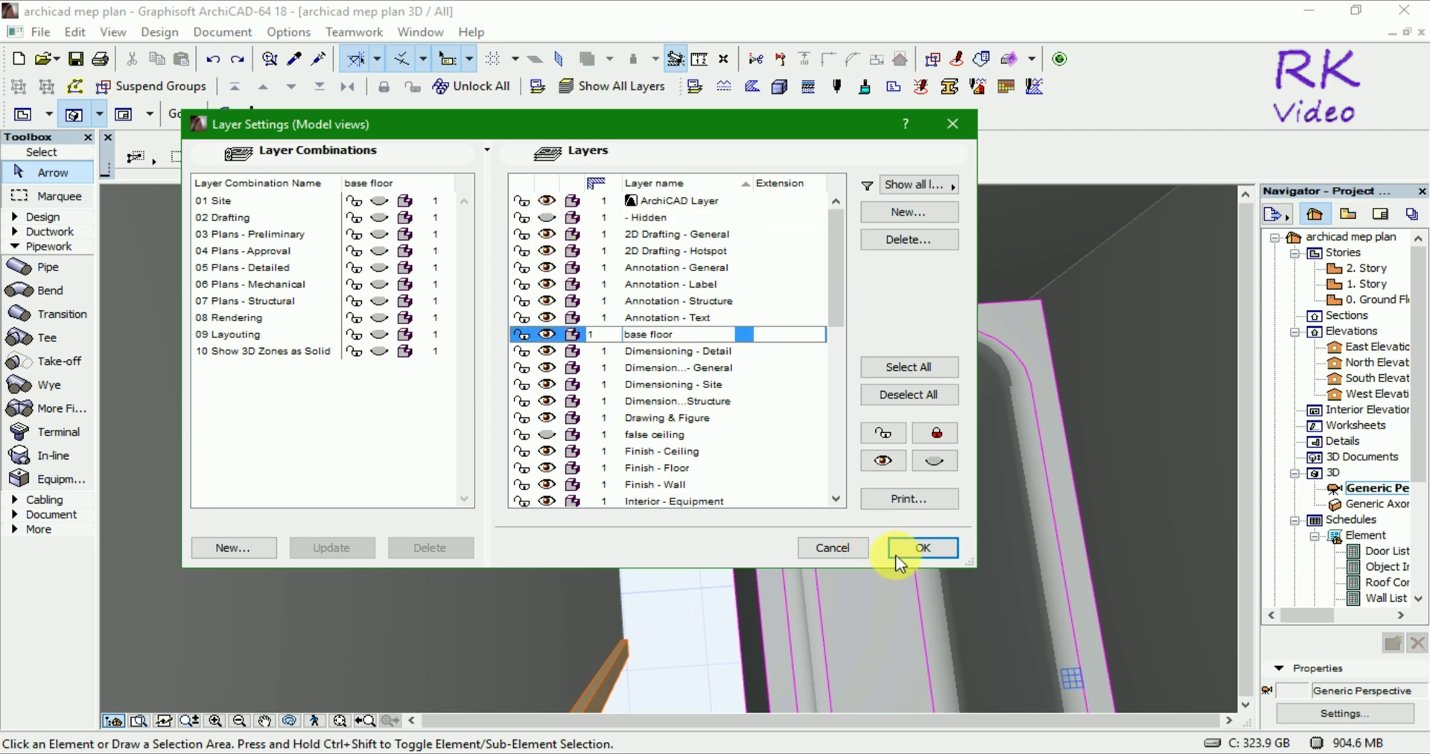
pyautogui.click(922, 548)
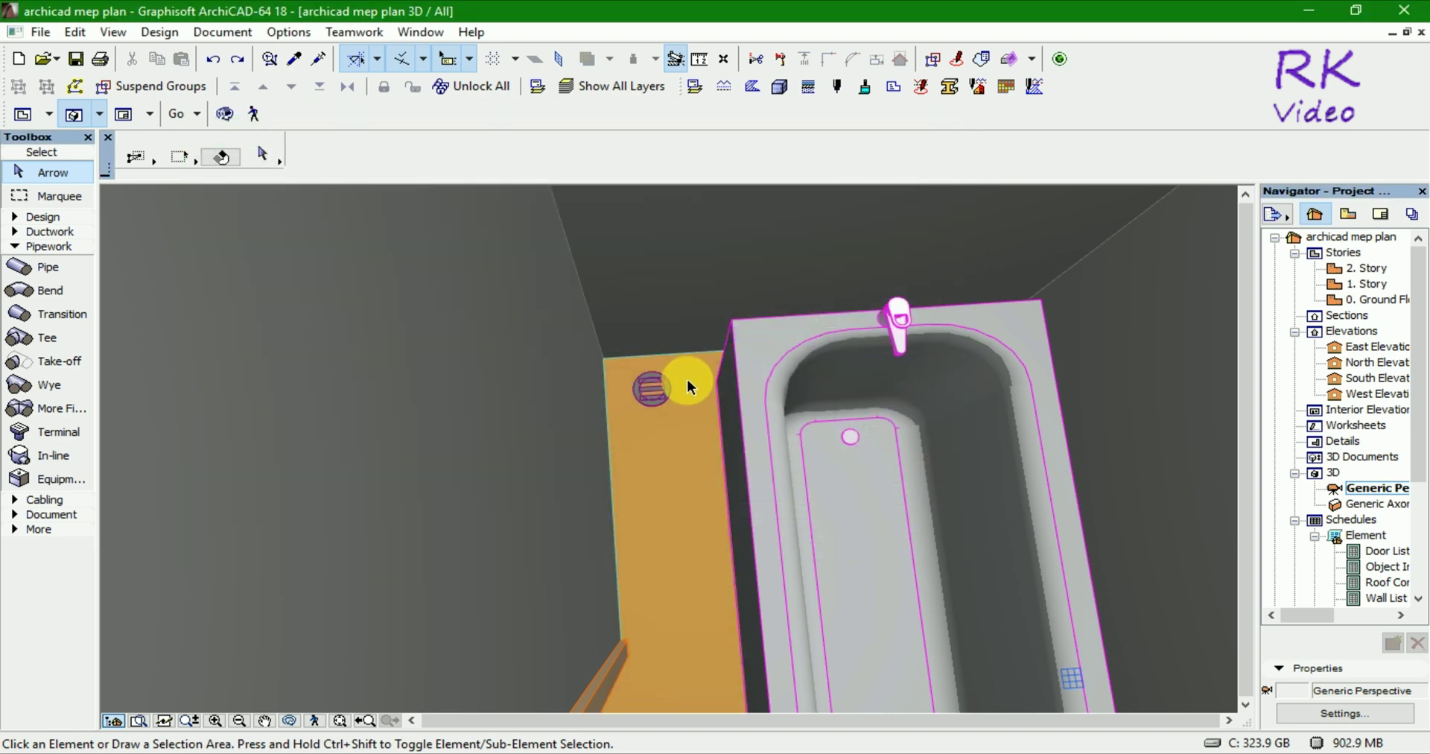
# Hide the base floor layer so the orange slab disappears, then show the 0. Ground Floor plan.
pyautogui.click(693, 362)
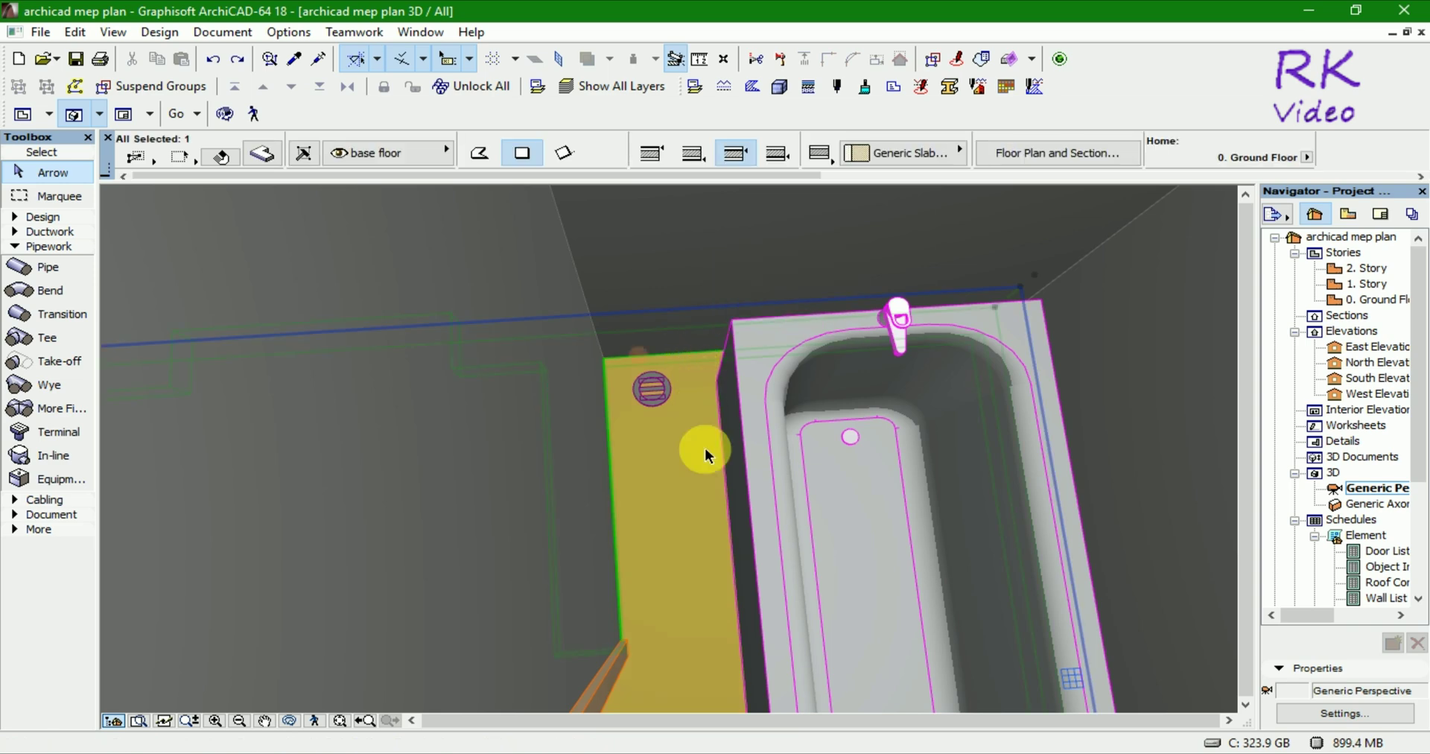
pyautogui.click(538, 85)
pyautogui.click(547, 334)
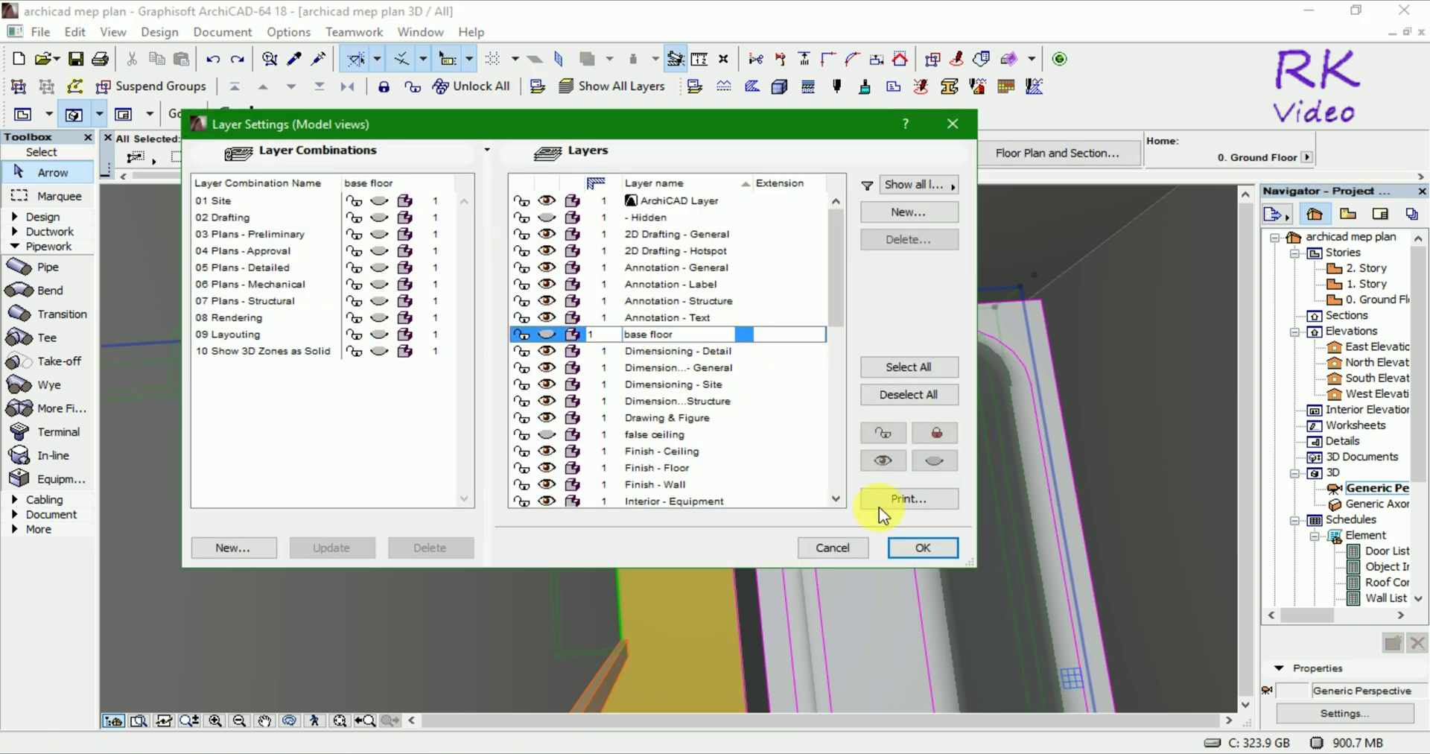
pyautogui.click(922, 548)
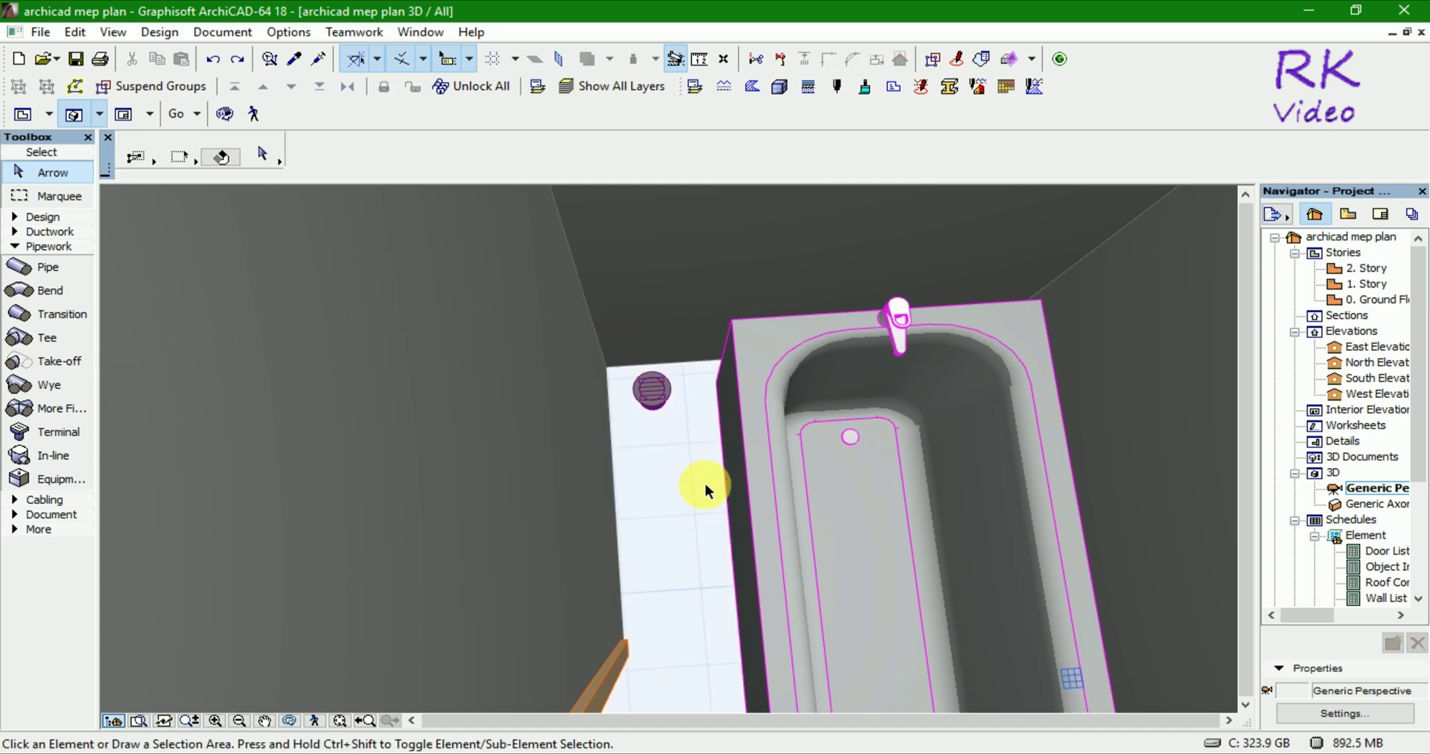
pyautogui.press('F2')
# Zoom onto the round floor drain next to the bathtub and pick the Pipe tool.
pyautogui.scroll(3, 610, 620)
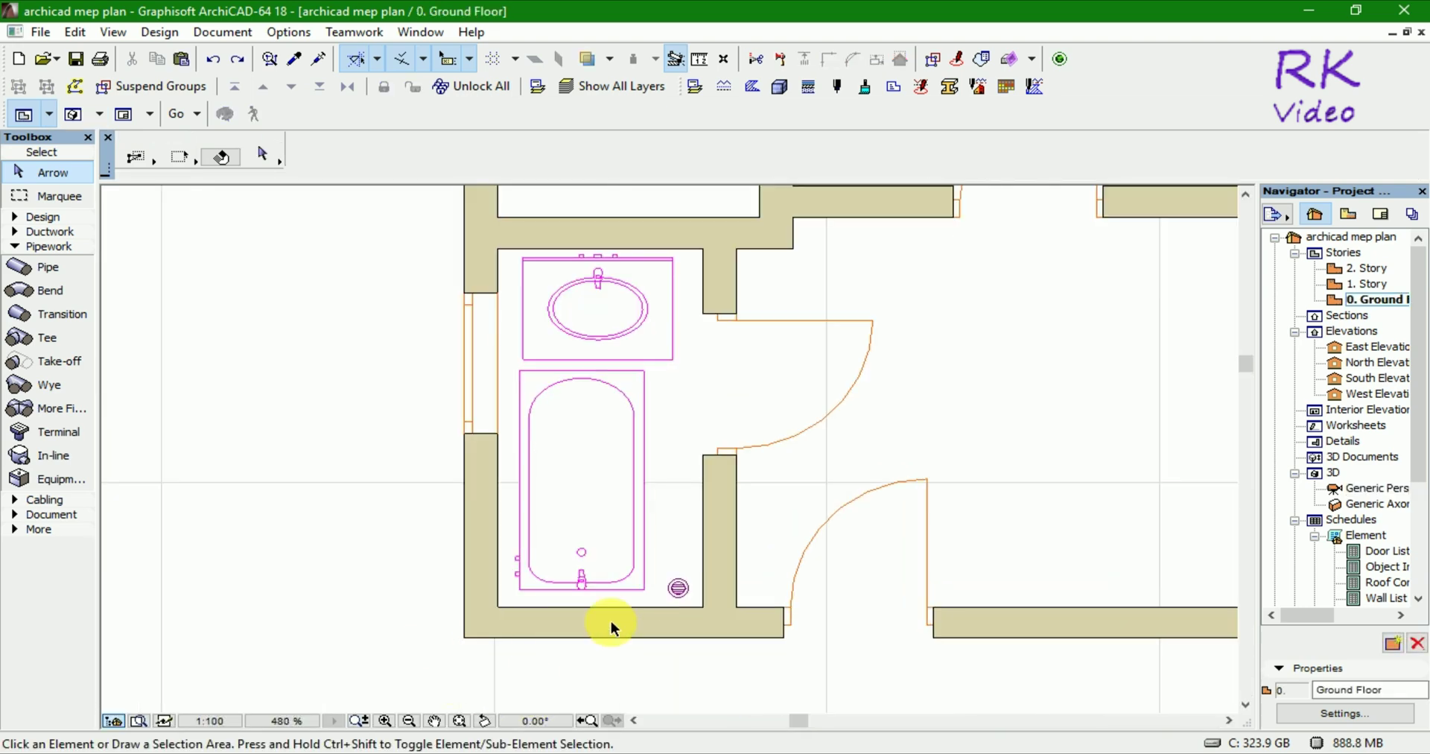
pyautogui.scroll(1, 706, 576)
pyautogui.scroll(2, 712, 579)
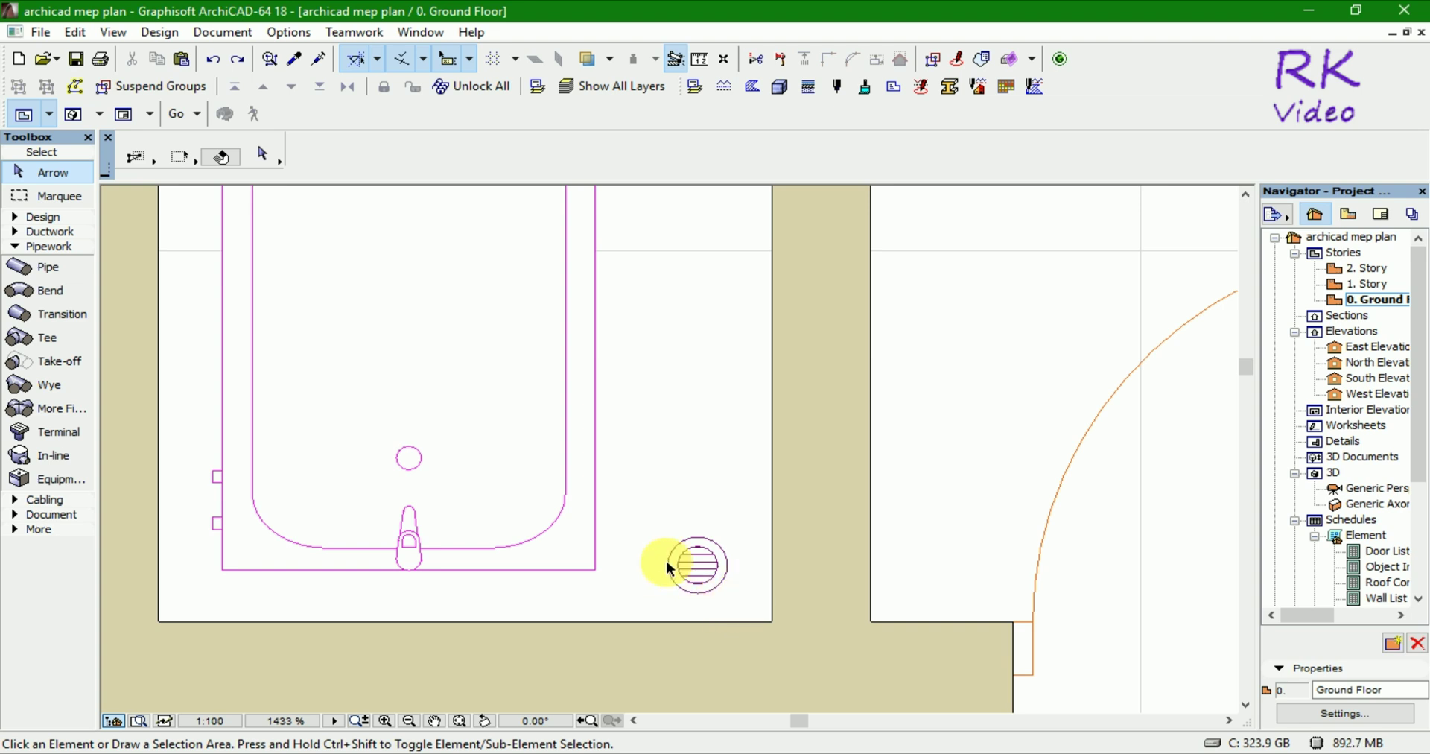
pyautogui.click(33, 266)
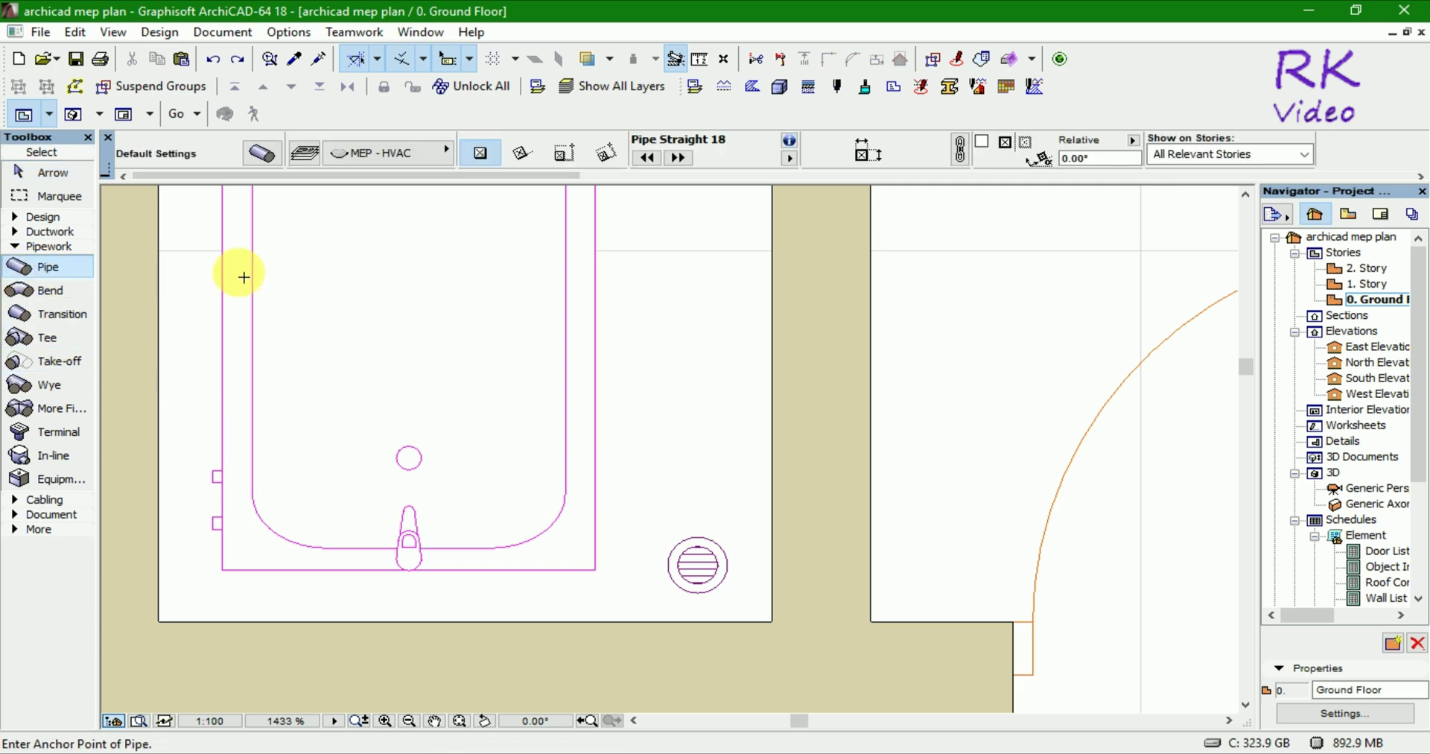
pyautogui.click(261, 154)
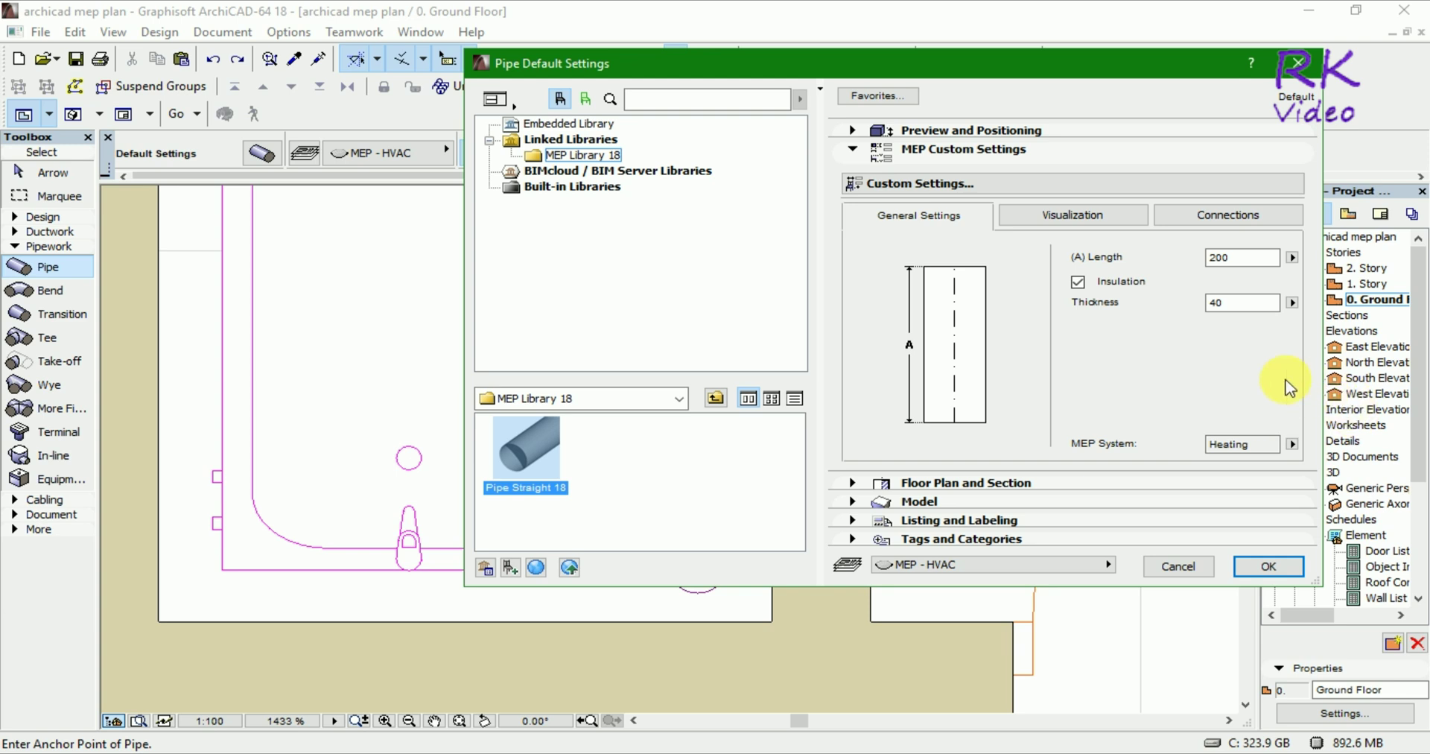
pyautogui.click(1251, 259)
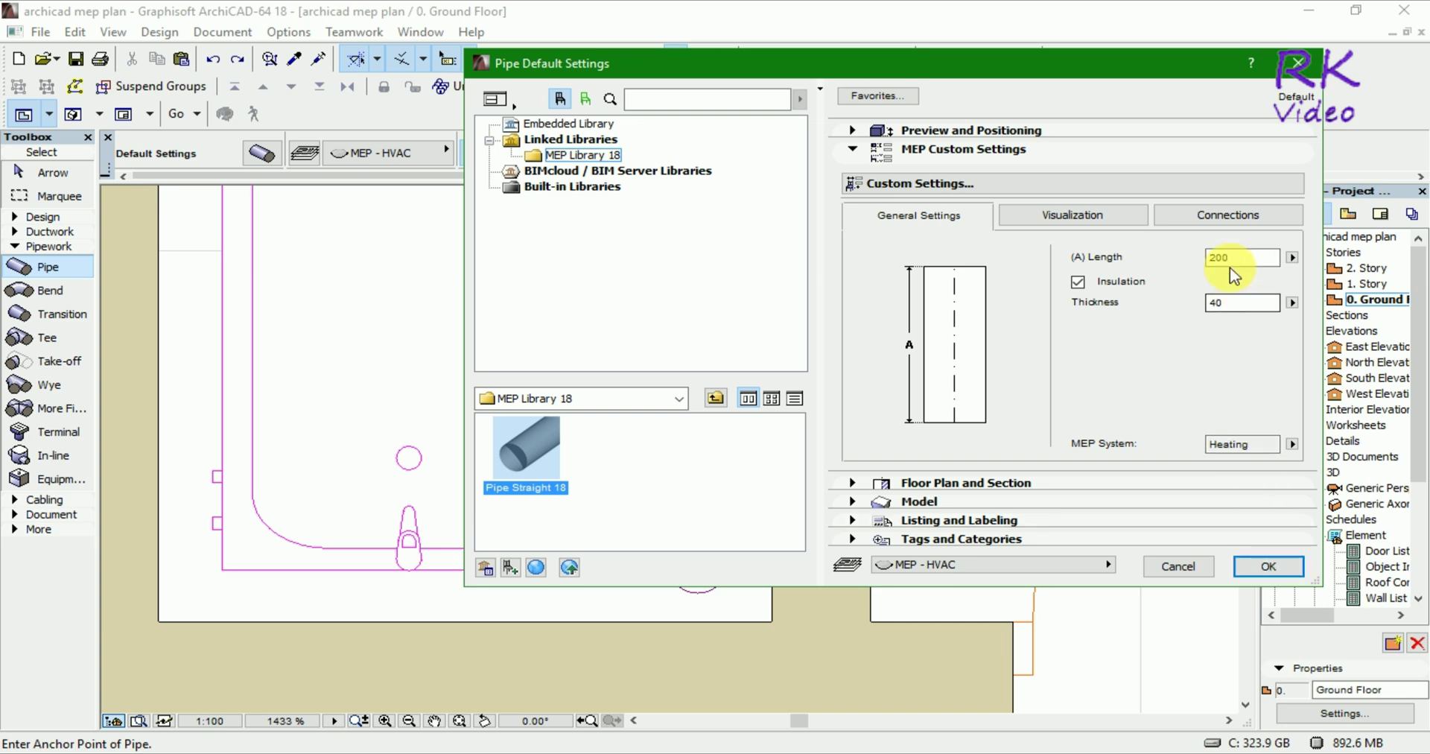
pyautogui.click(1183, 570)
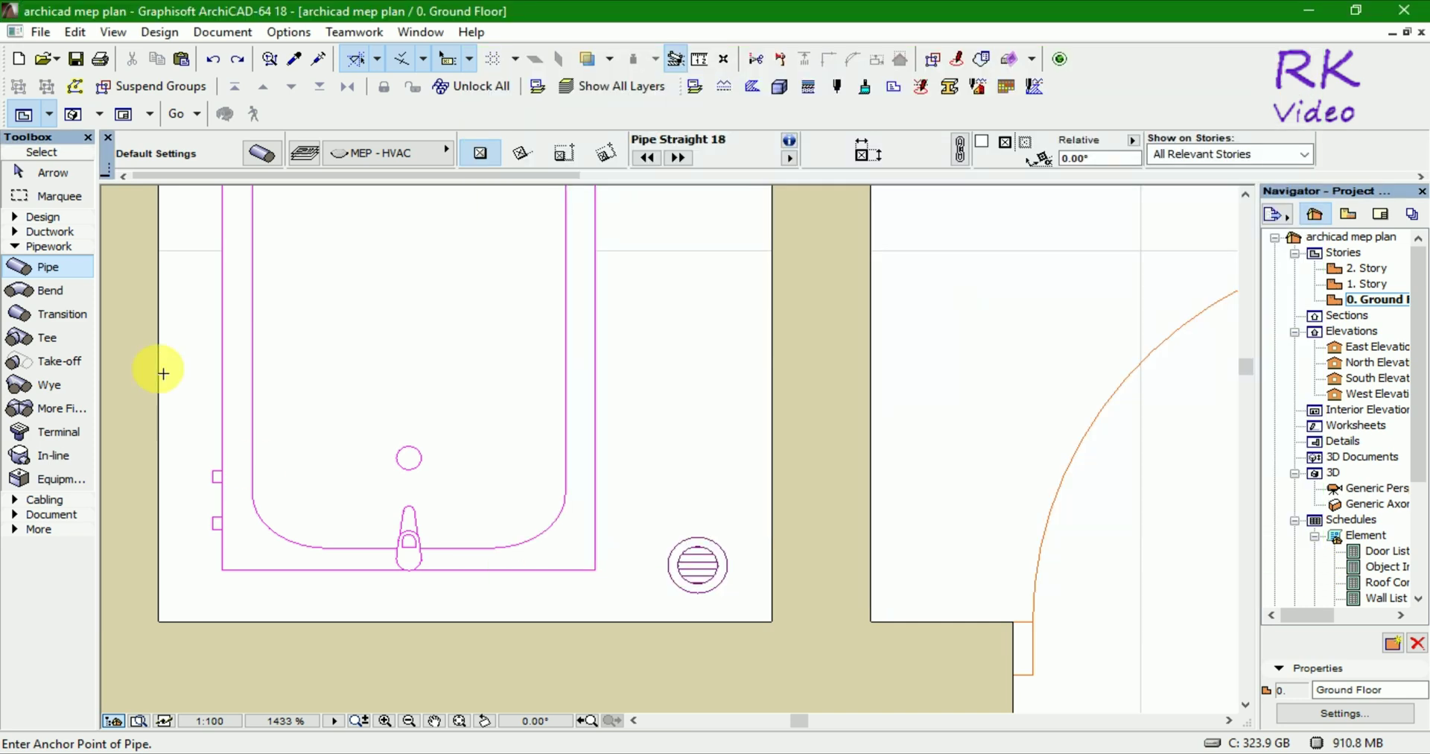
pyautogui.click(700, 60)
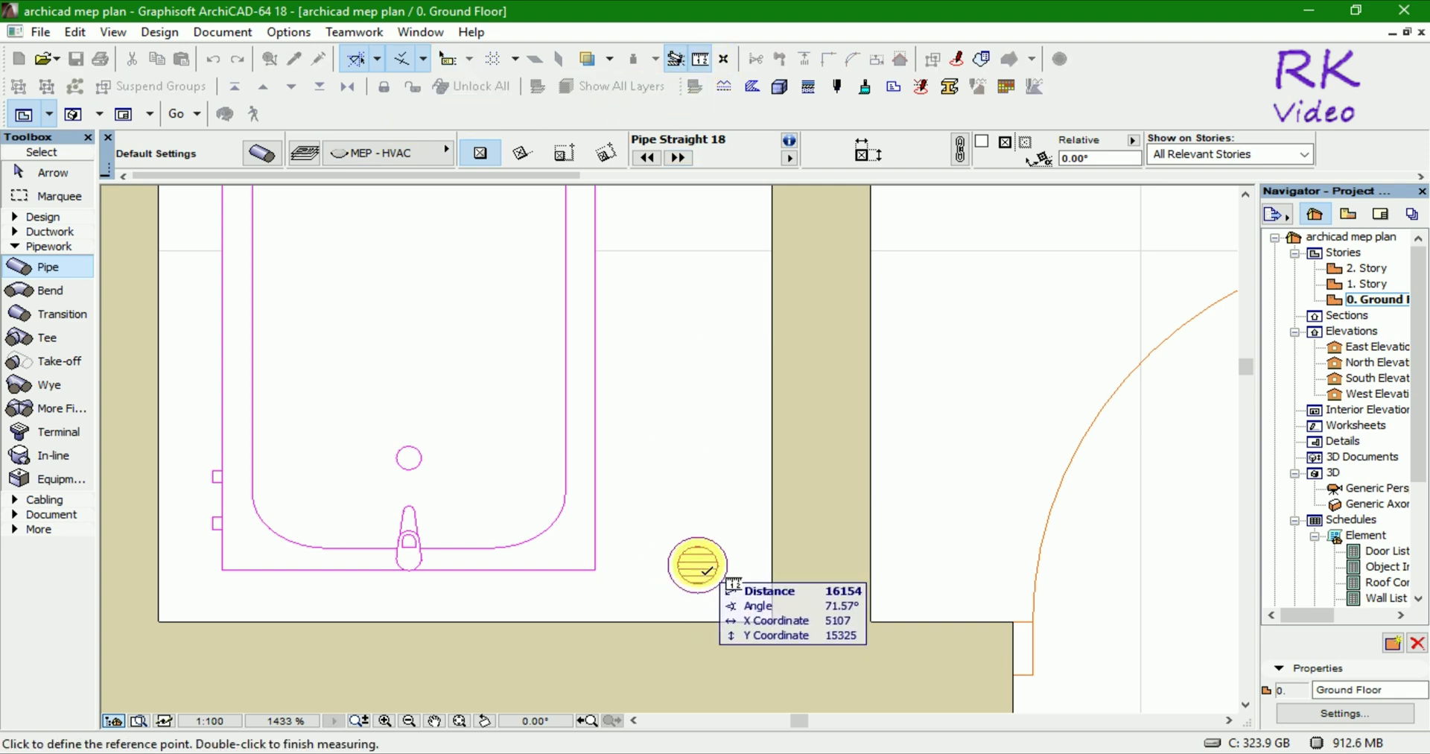
pyautogui.click(697, 565)
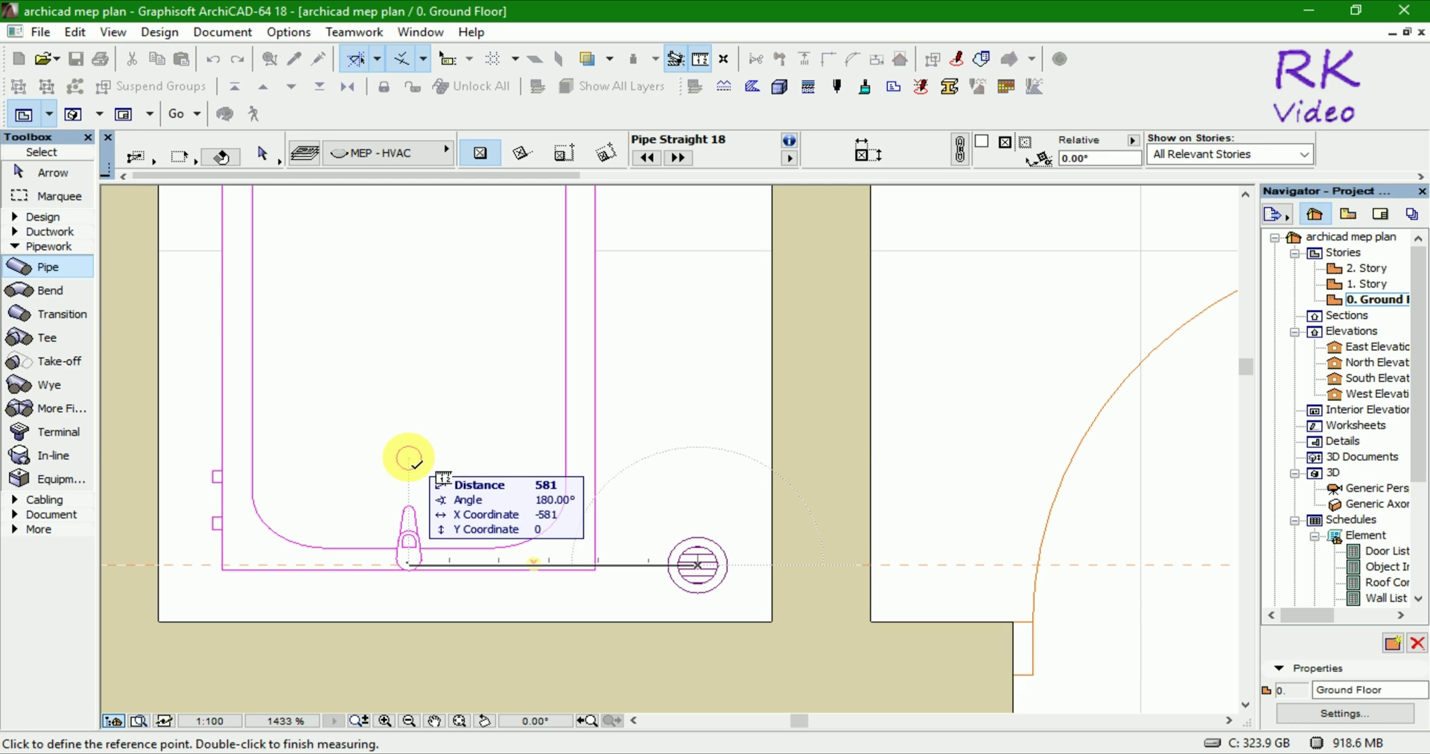
pyautogui.press('Escape')
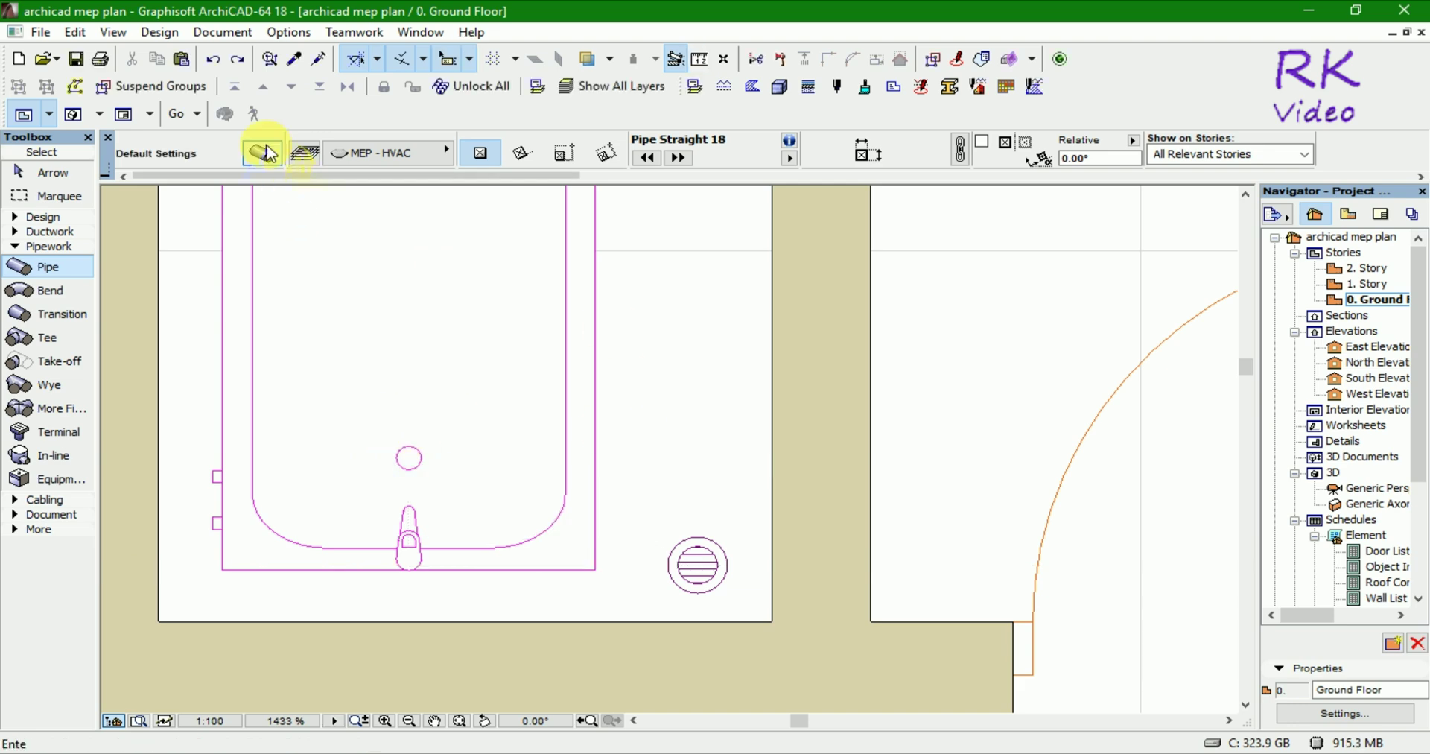
# Change the Pipe Straight 18 default length from 200 to 581.
pyautogui.click(262, 153)
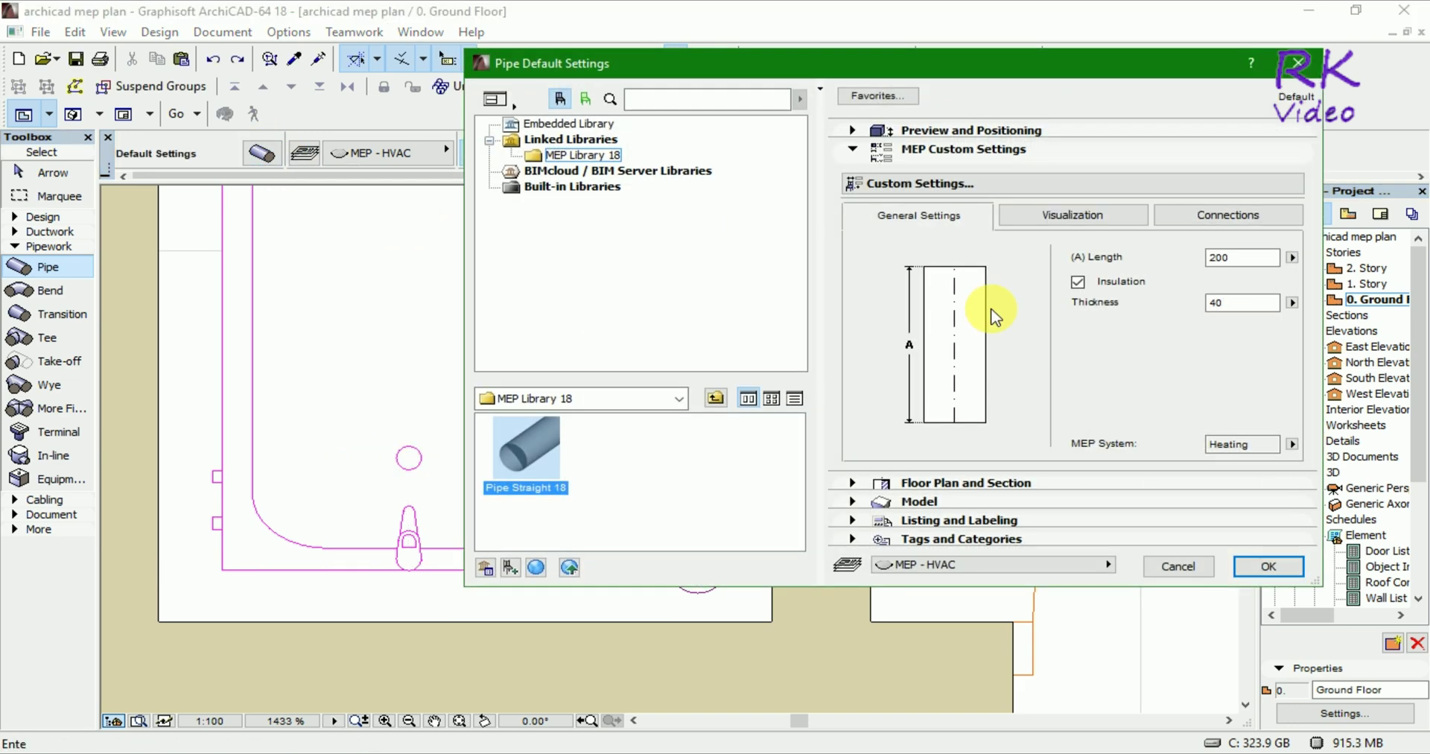
pyautogui.doubleClick(1257, 261)
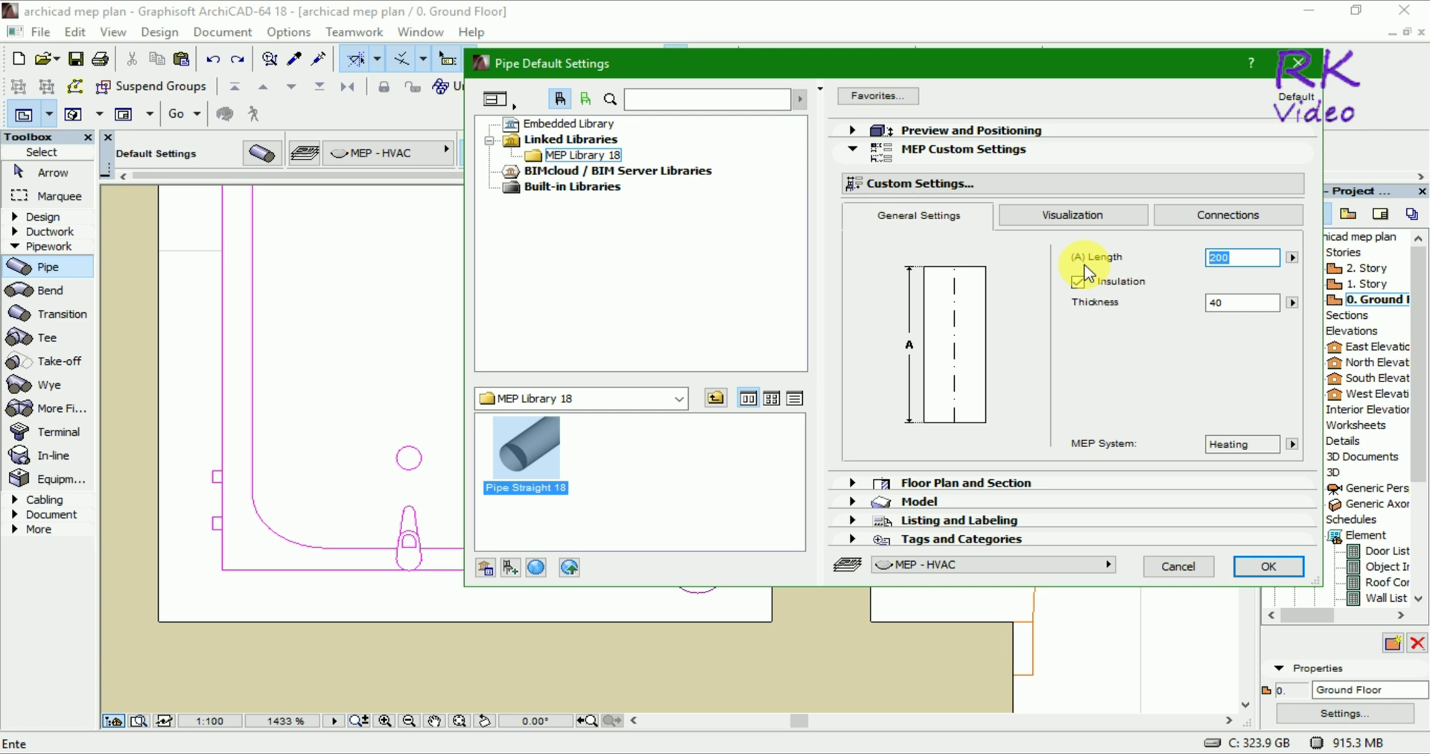
pyautogui.write('581')
pyautogui.click(1230, 232)
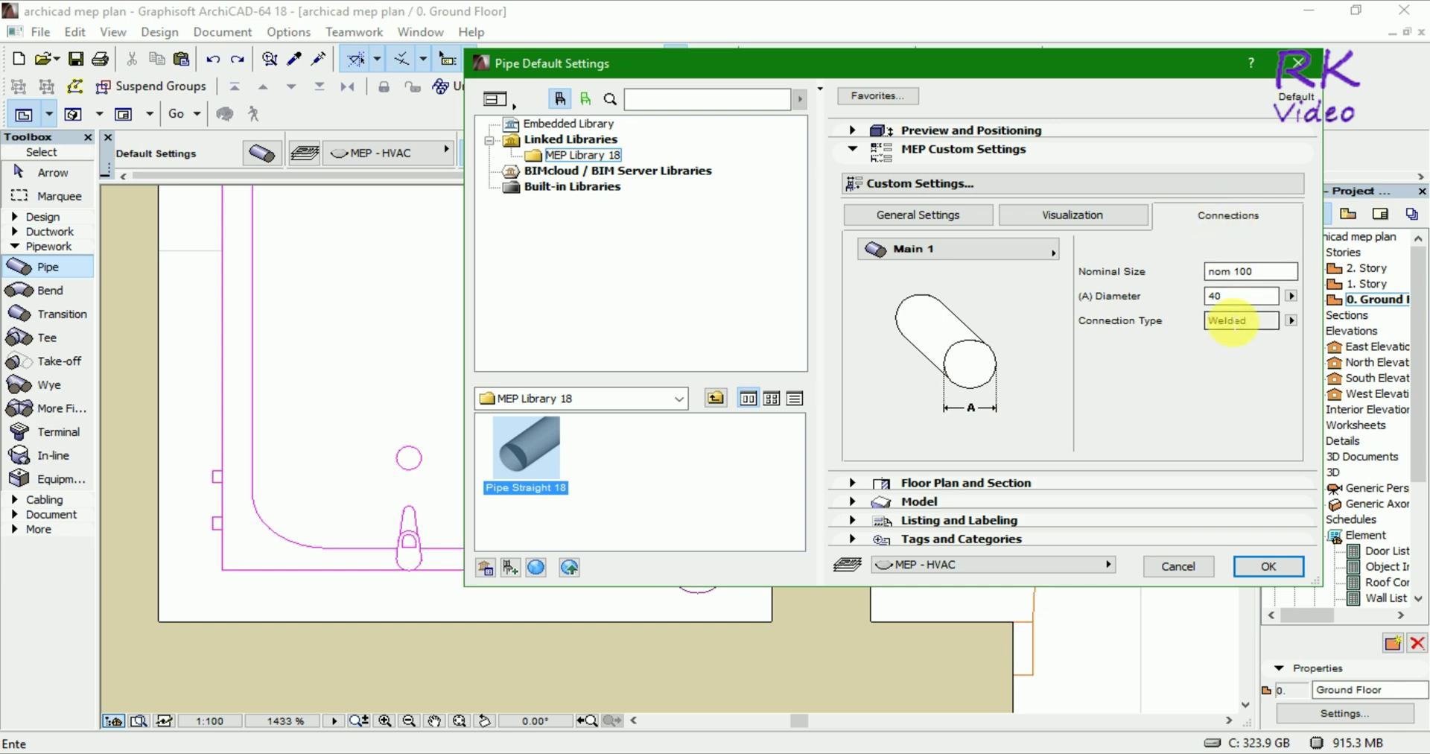
pyautogui.click(1268, 567)
# Dismiss the hidden-layer warning, set new pipes to ArchiCAD Layer, and place a pipe at the floor drain.
pyautogui.click(673, 572)
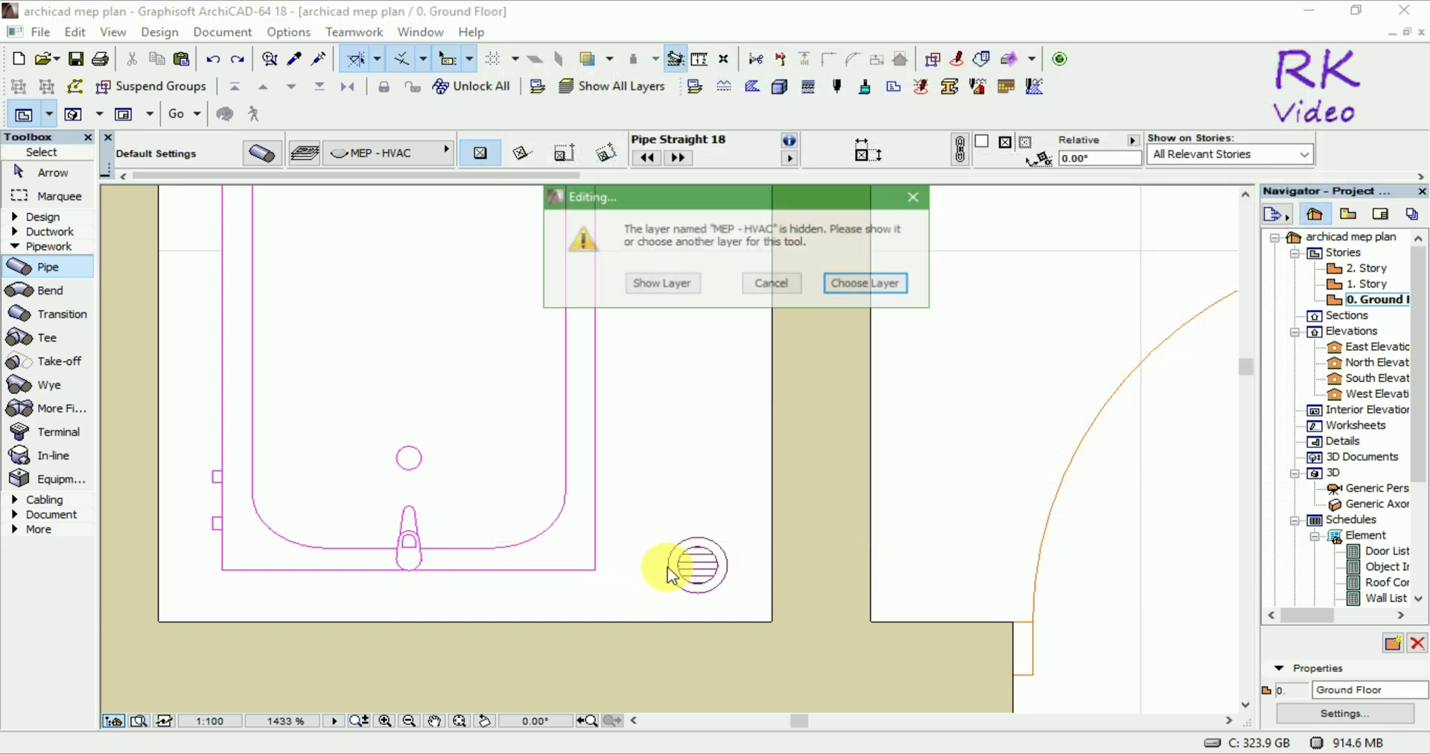
pyautogui.click(752, 288)
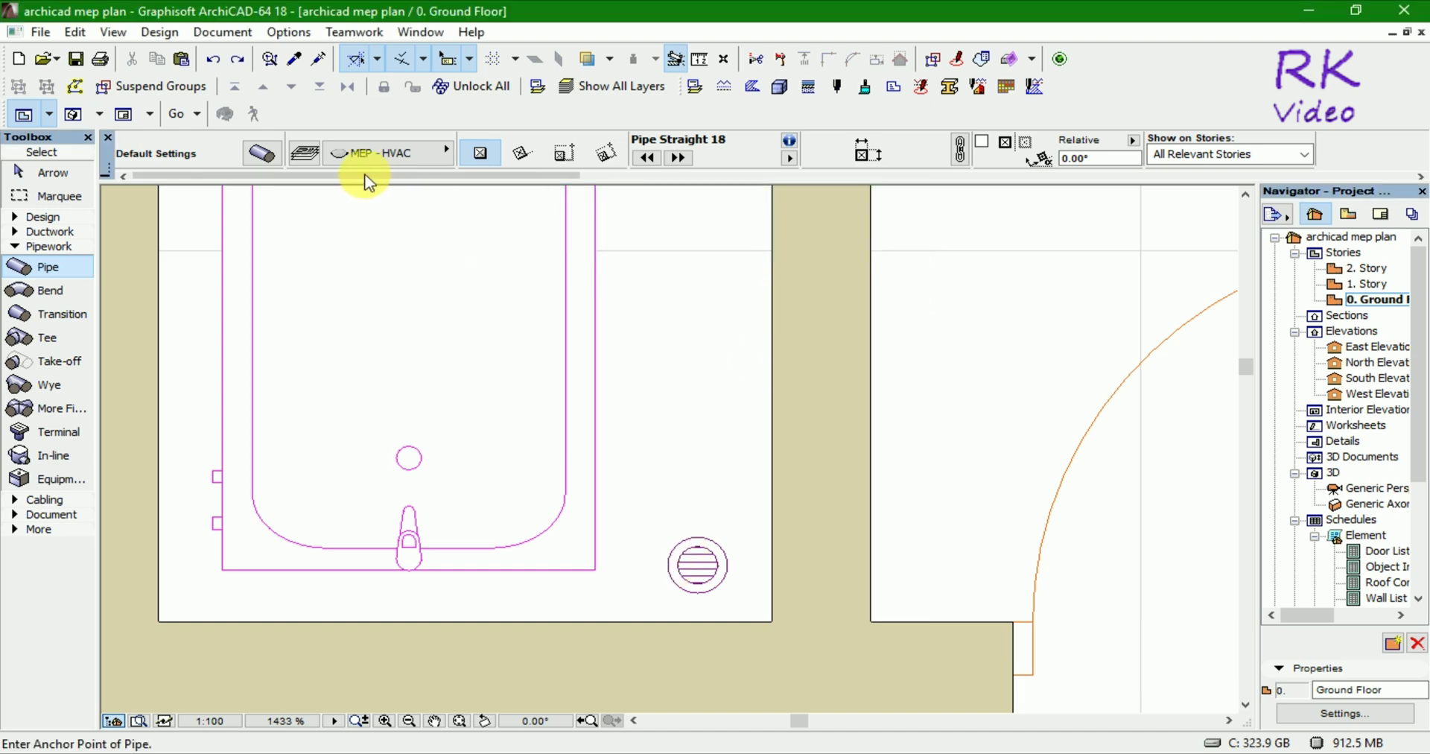
pyautogui.click(376, 154)
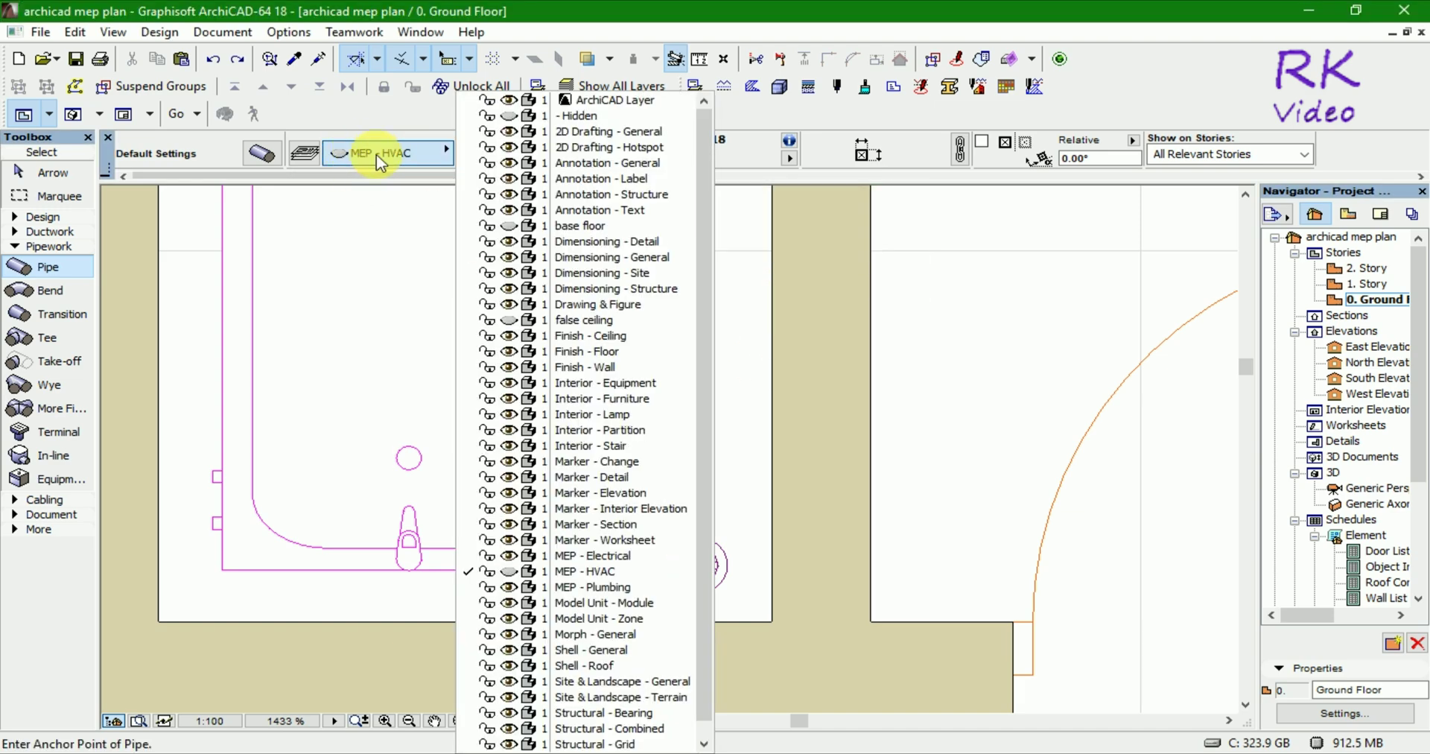
pyautogui.click(566, 100)
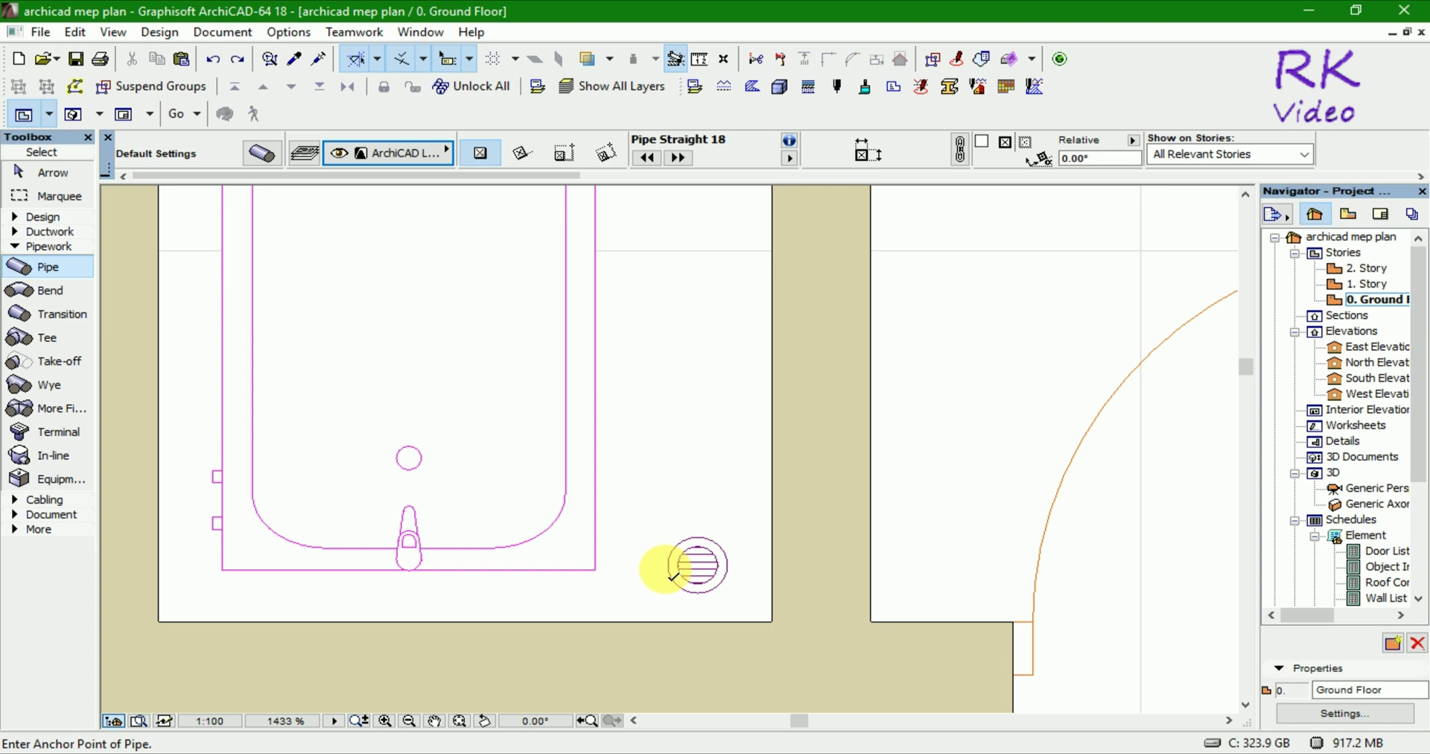
pyautogui.click(673, 573)
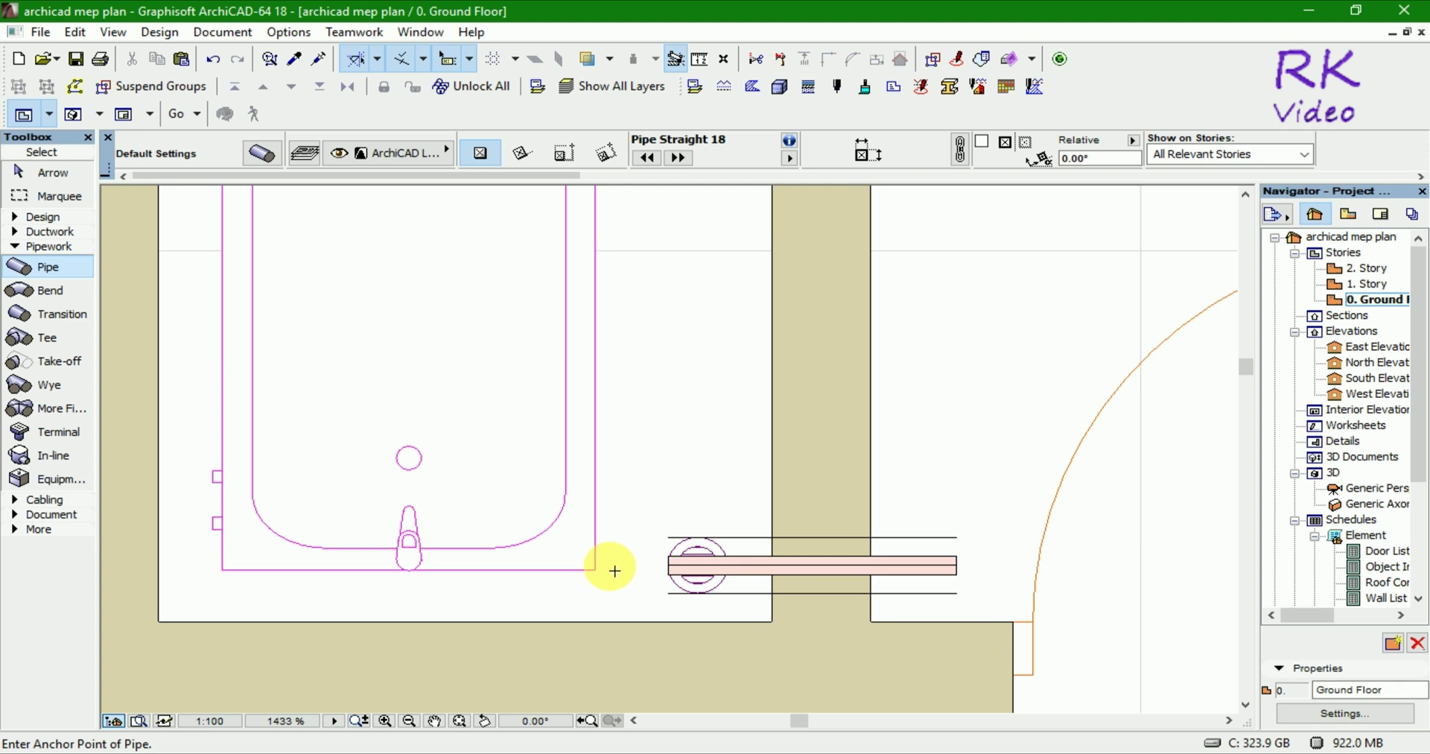
# Undo and redo the pipe placement, then box-select the new pipe at the floor drain.
pyautogui.hotkey('ctrl', 'z')
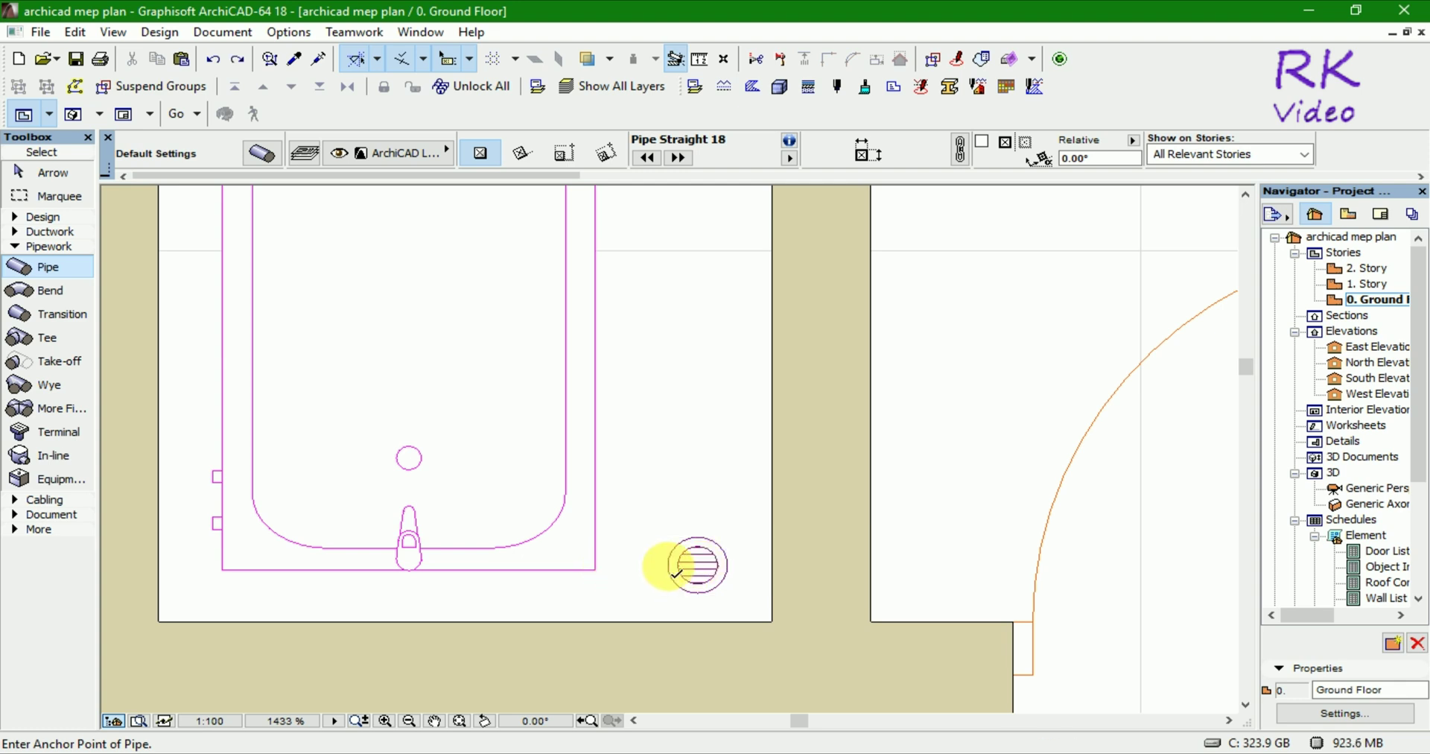
pyautogui.hotkey('ctrl', 'shift', 'z')
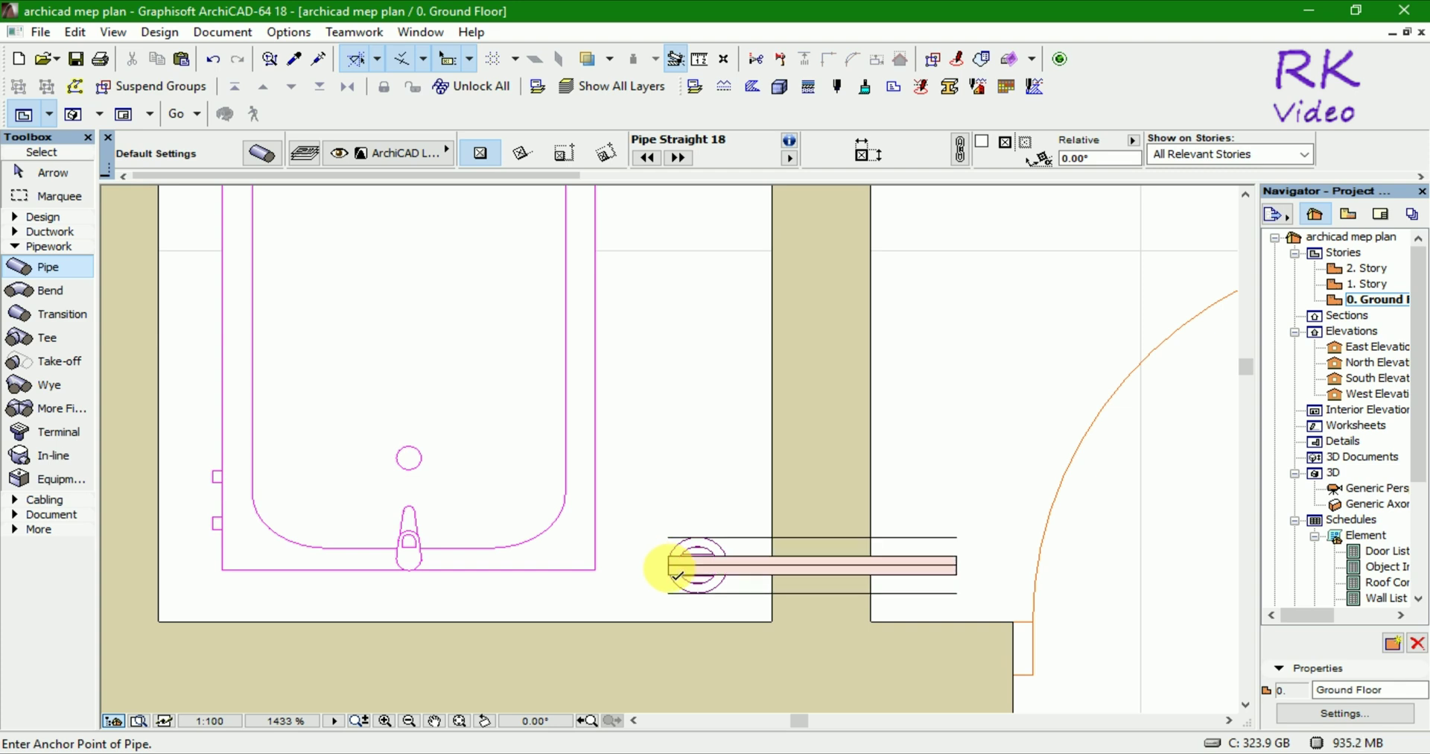
pyautogui.press('Escape')
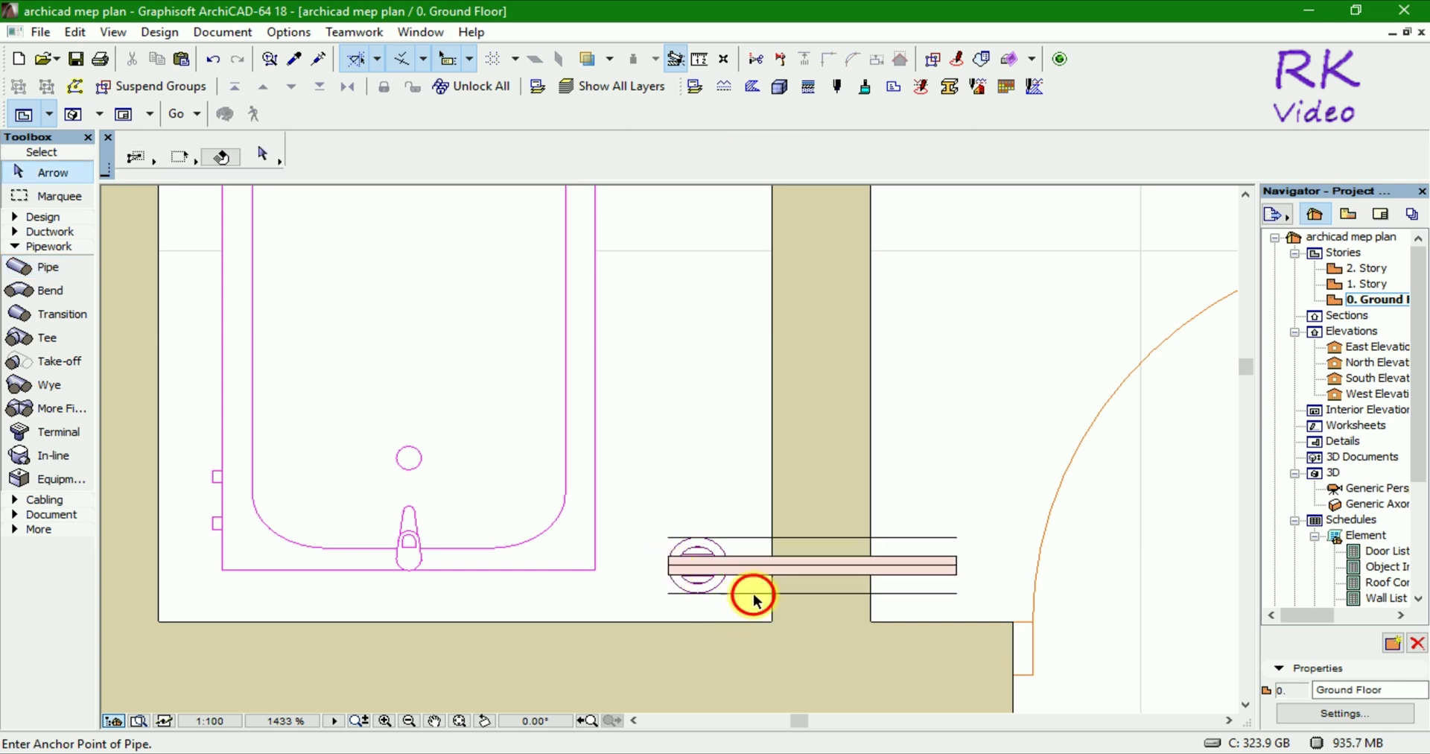
pyautogui.moveTo(752, 593); pyautogui.dragTo(758, 497)
pyautogui.click(743, 486)
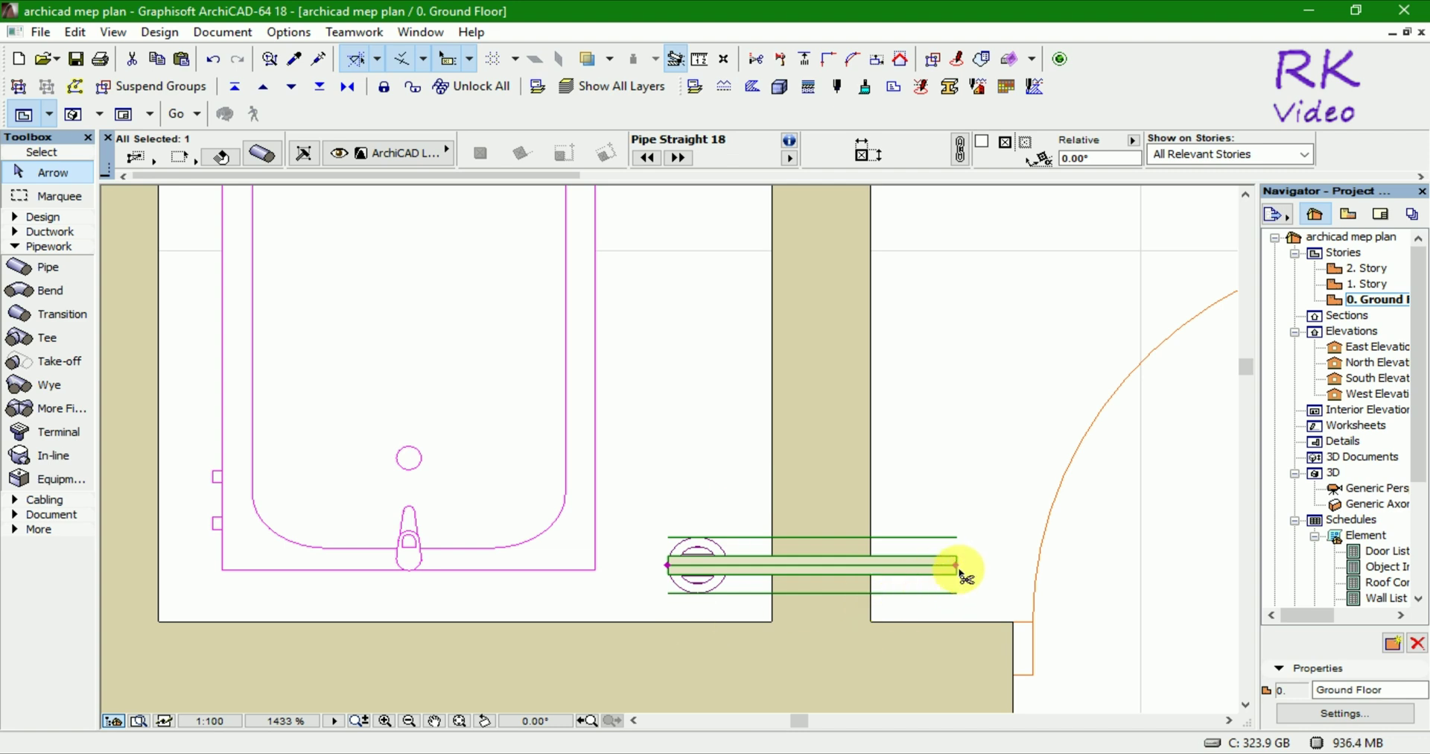
# Move the pipe to start at the bathtub drain and stretch its right end past the floor drain.
pyautogui.hotkey('ctrl', 'd')
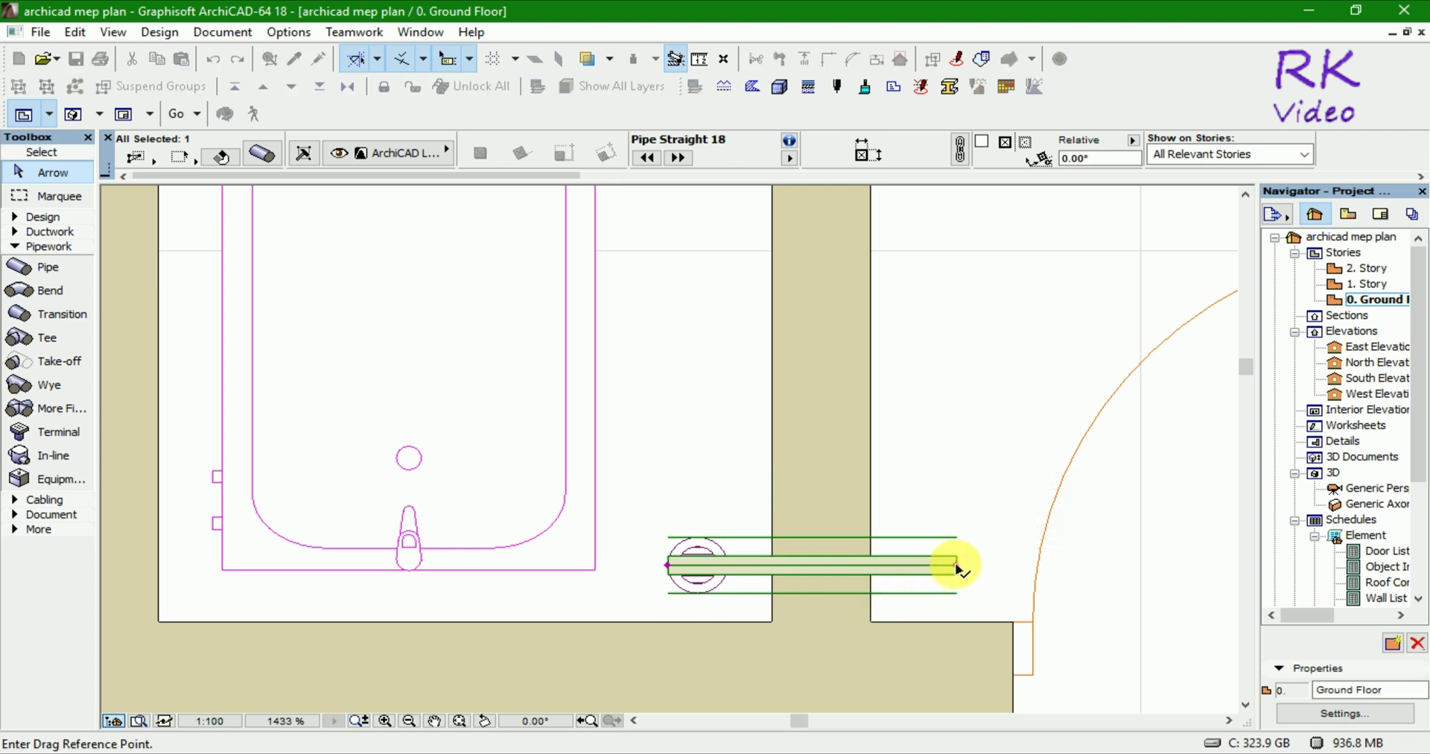
pyautogui.click(958, 569)
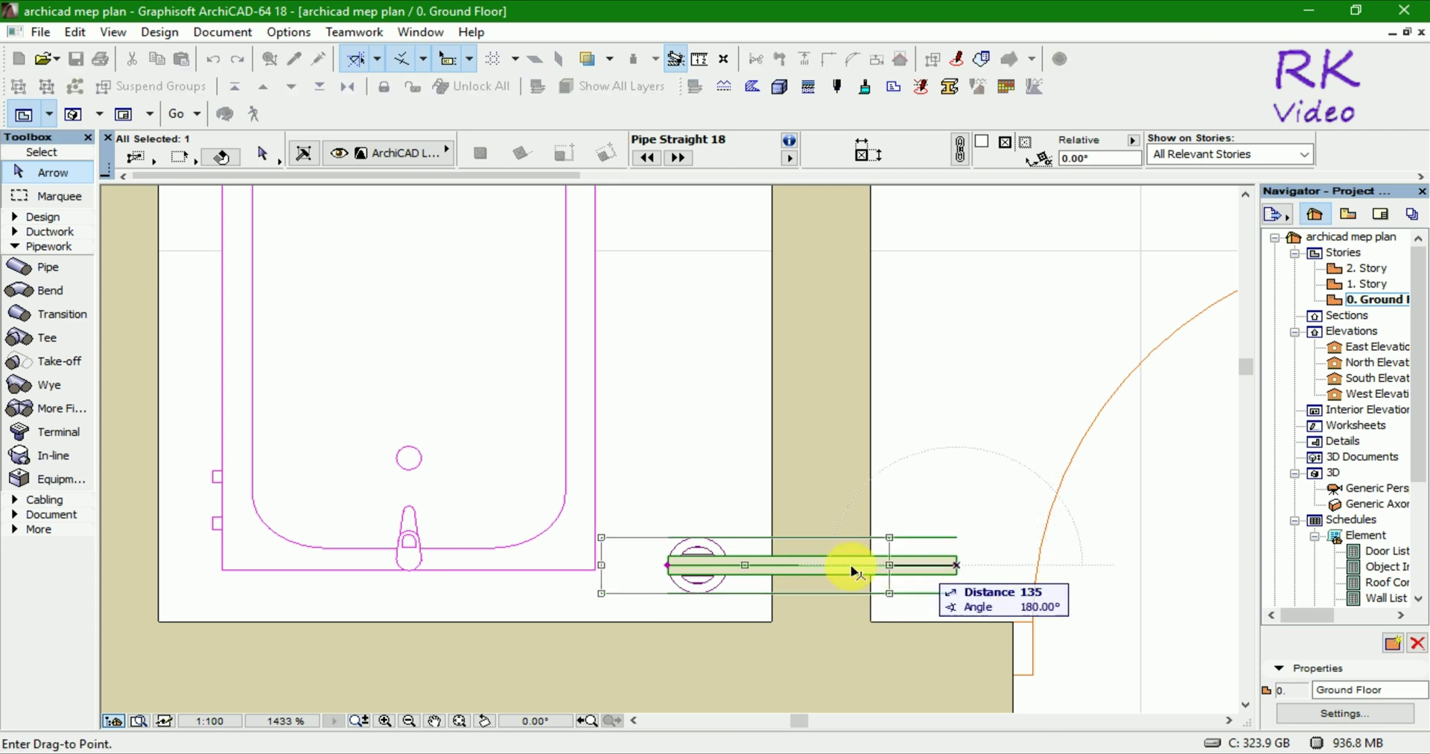
pyautogui.click(703, 568)
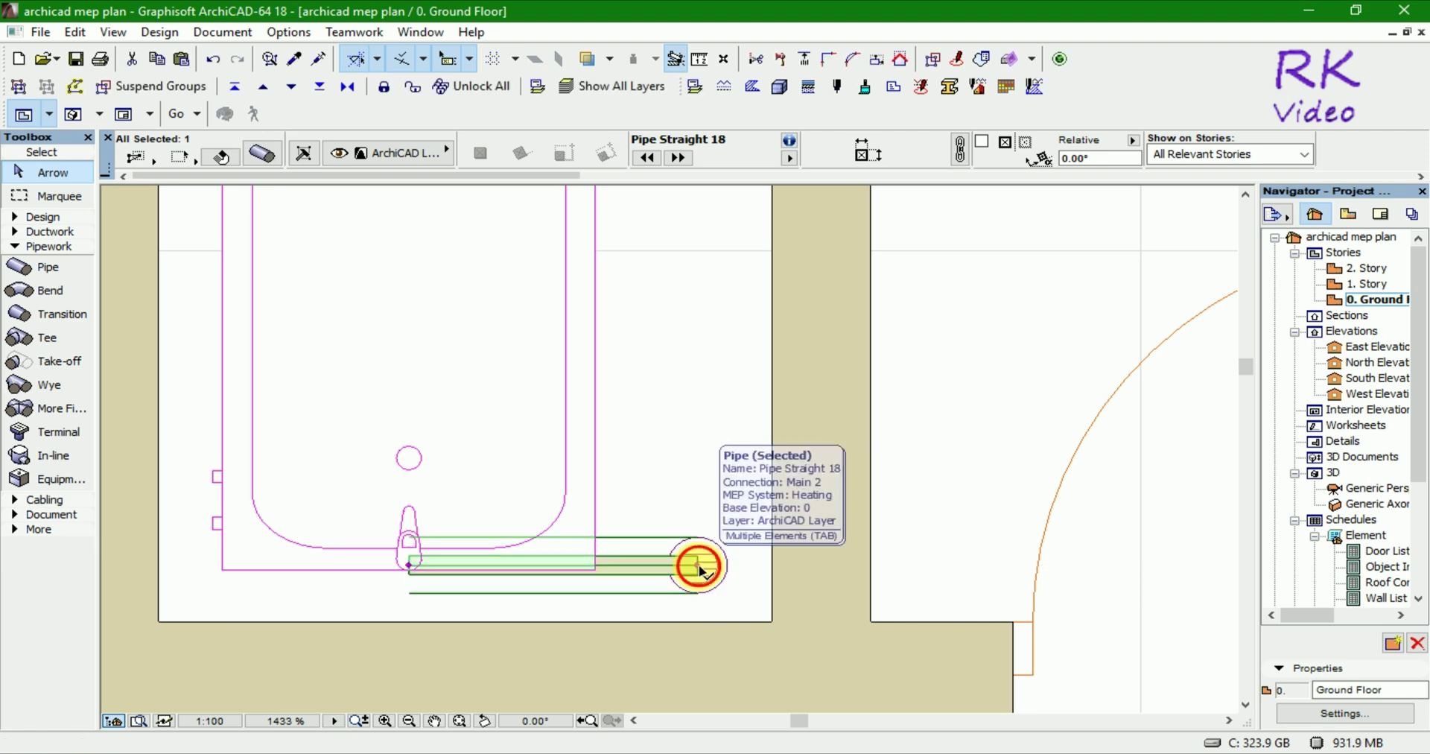
pyautogui.click(697, 565)
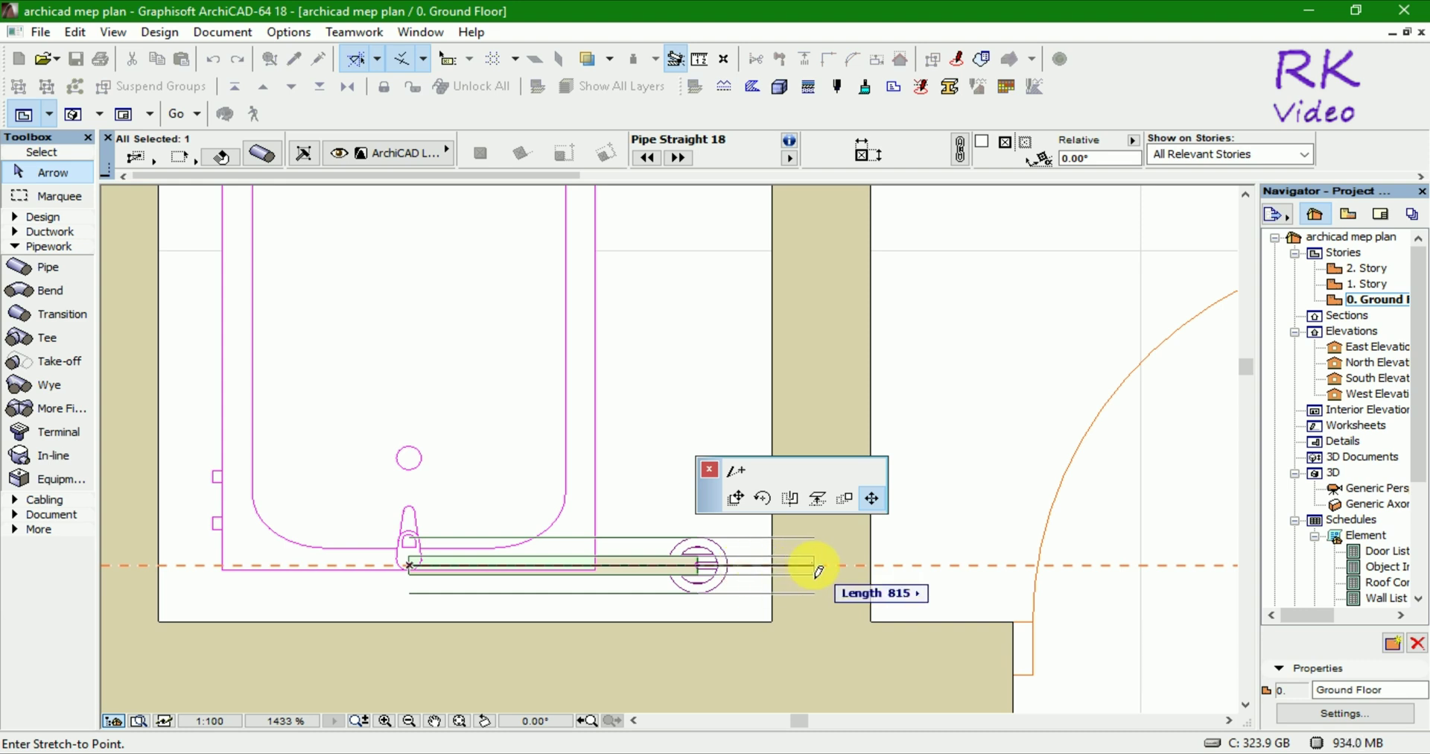
pyautogui.click(815, 566)
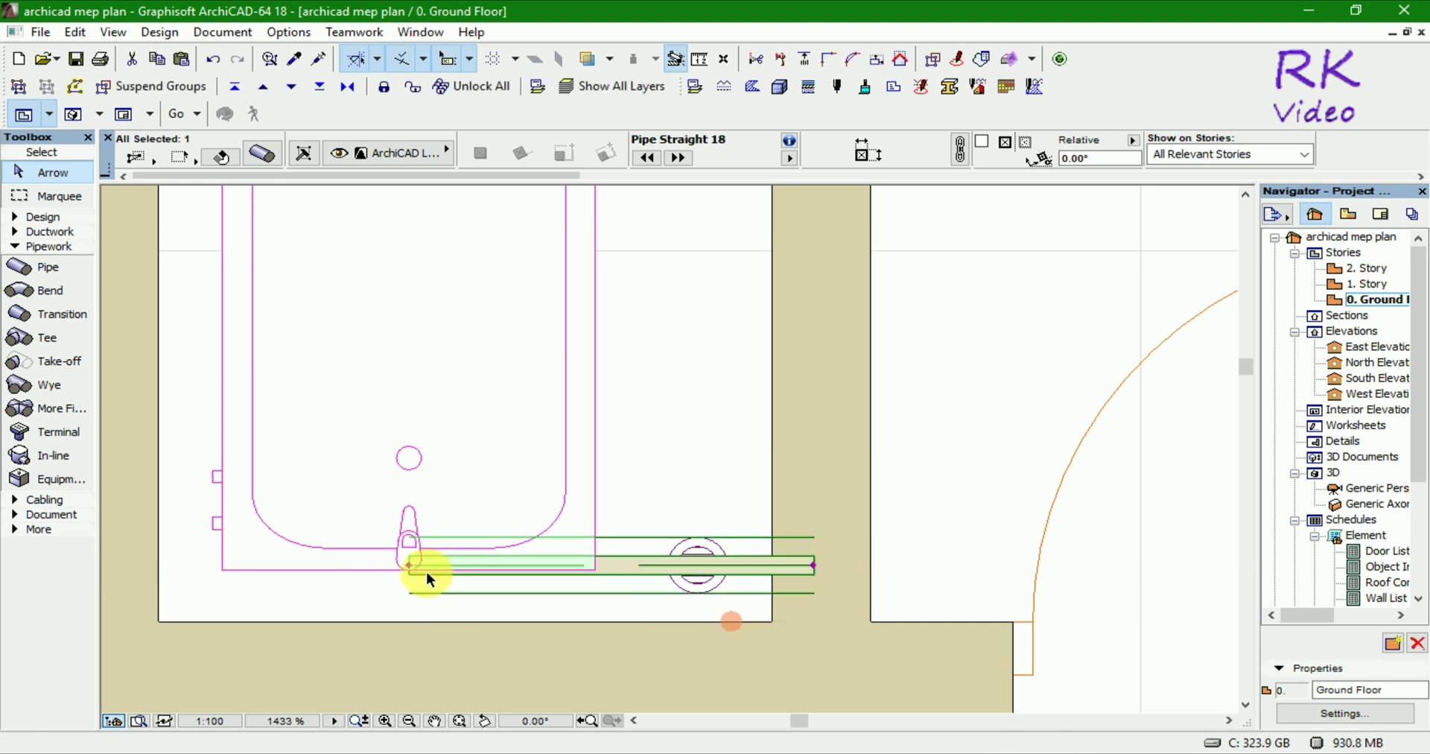
# Stretch the pipe's left end so its length is 660.
pyautogui.click(410, 566)
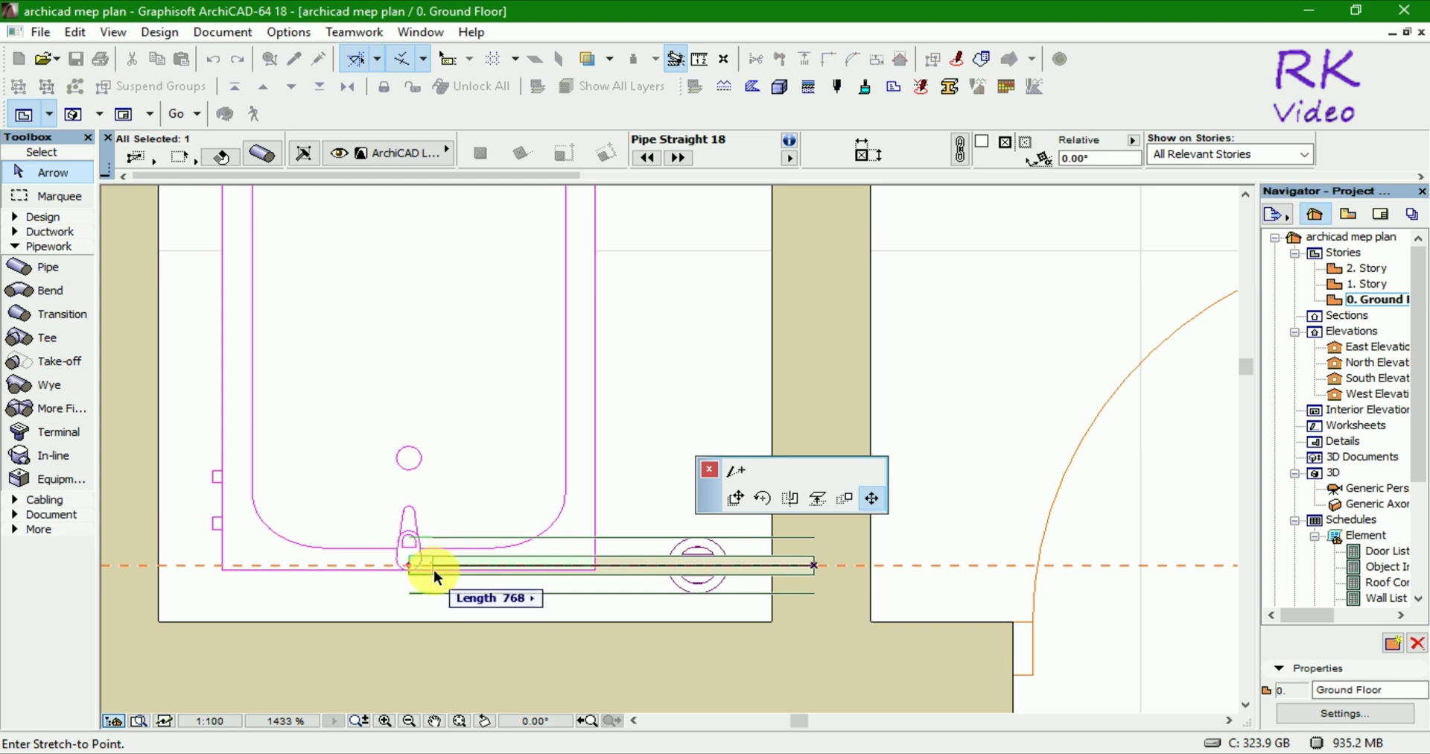
pyautogui.write('66')
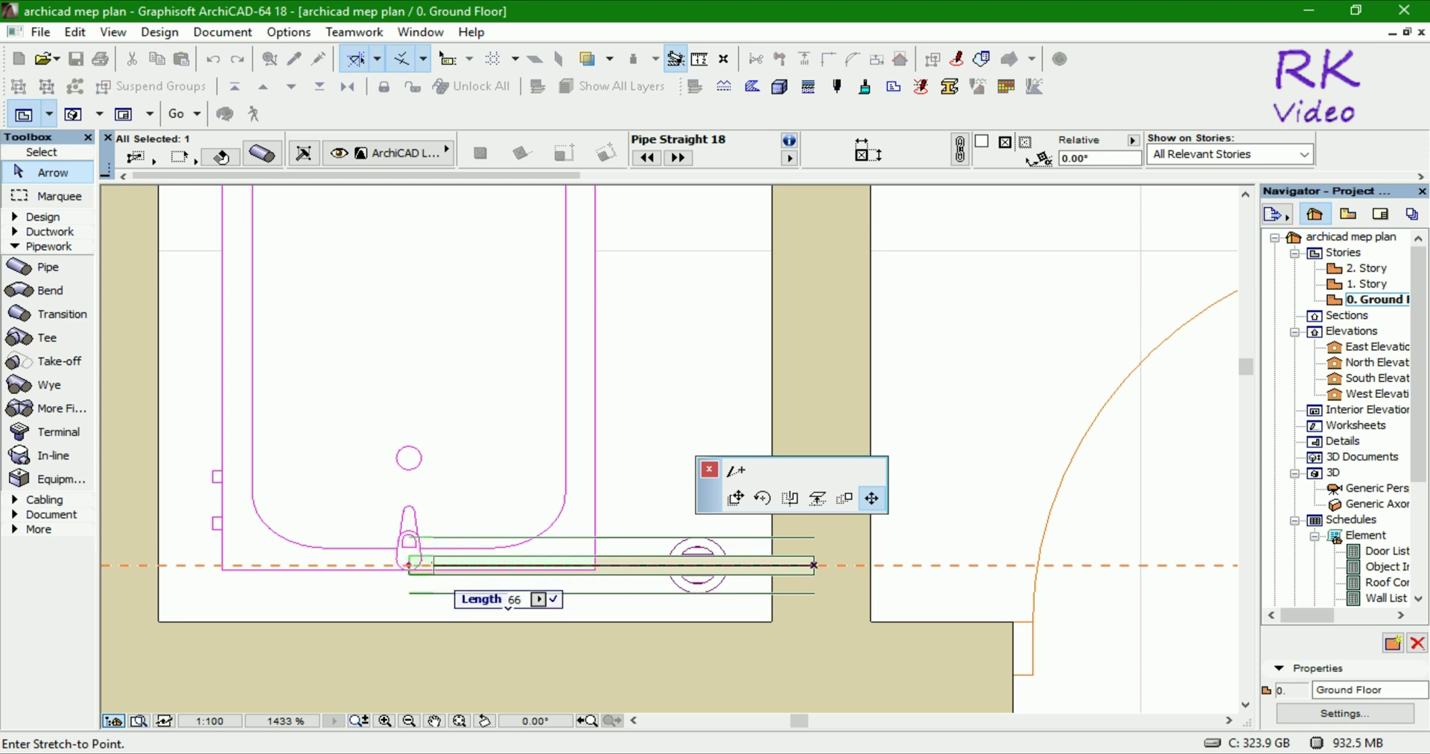
pyautogui.write('0')
pyautogui.press('Return')
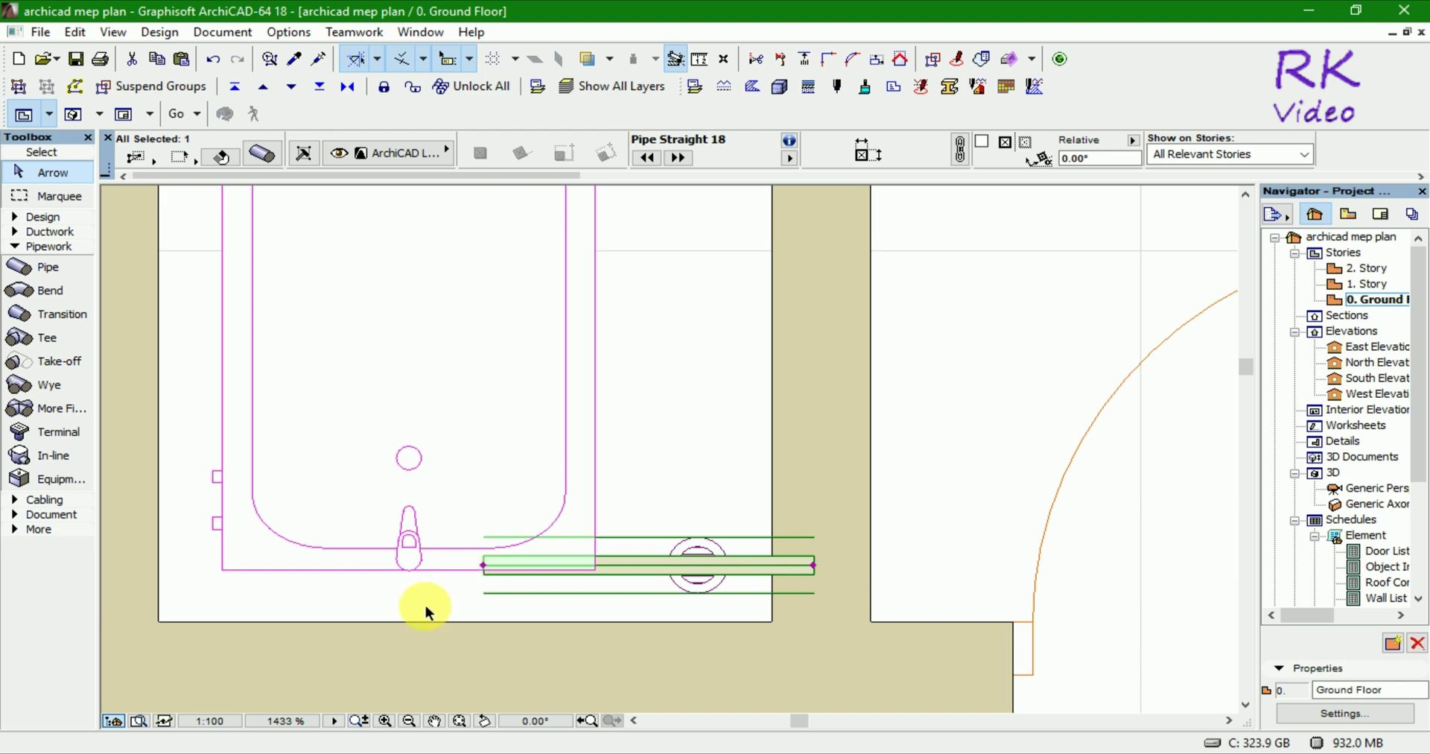
# Check the straight pipe's Connections values in Pipe Settings, keep them, and activate the Pipe Bend tool.
pyautogui.click(262, 156)
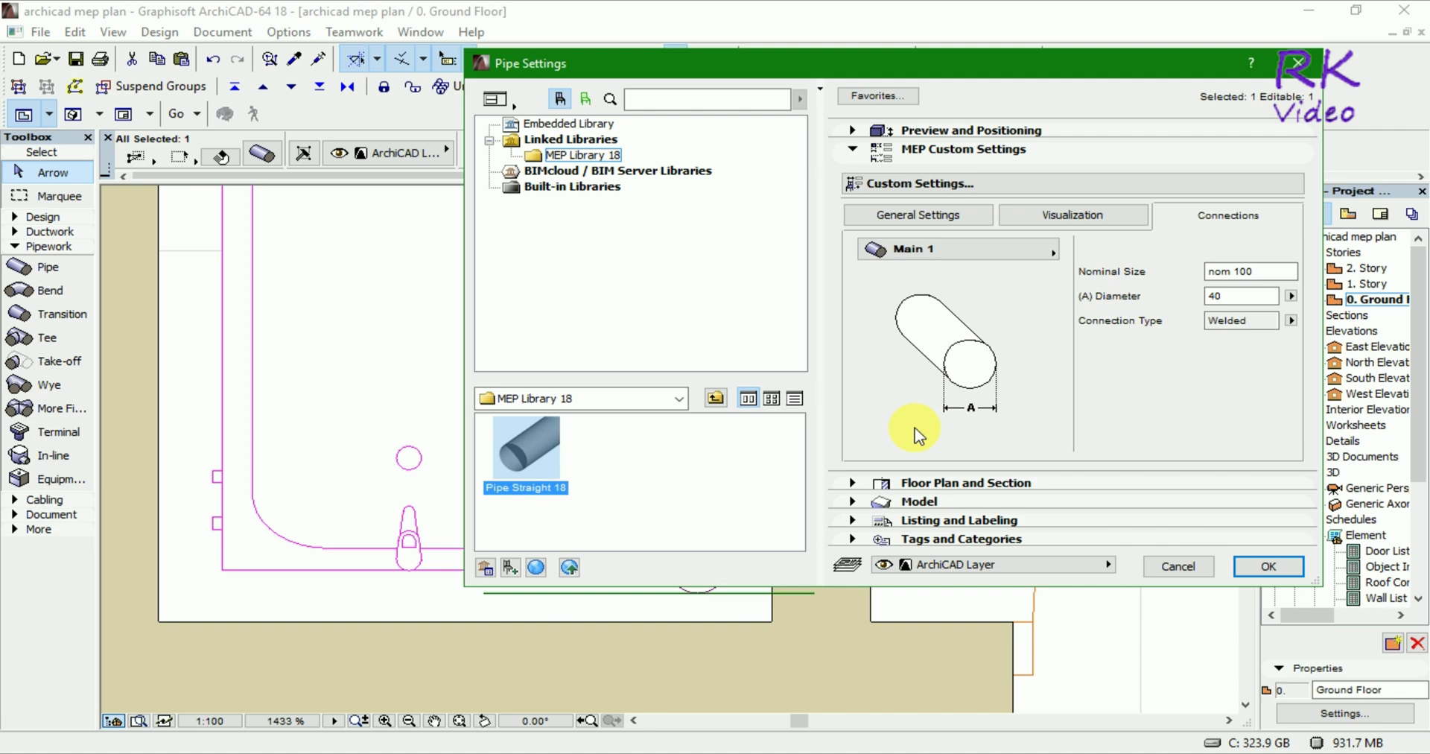
pyautogui.click(1257, 573)
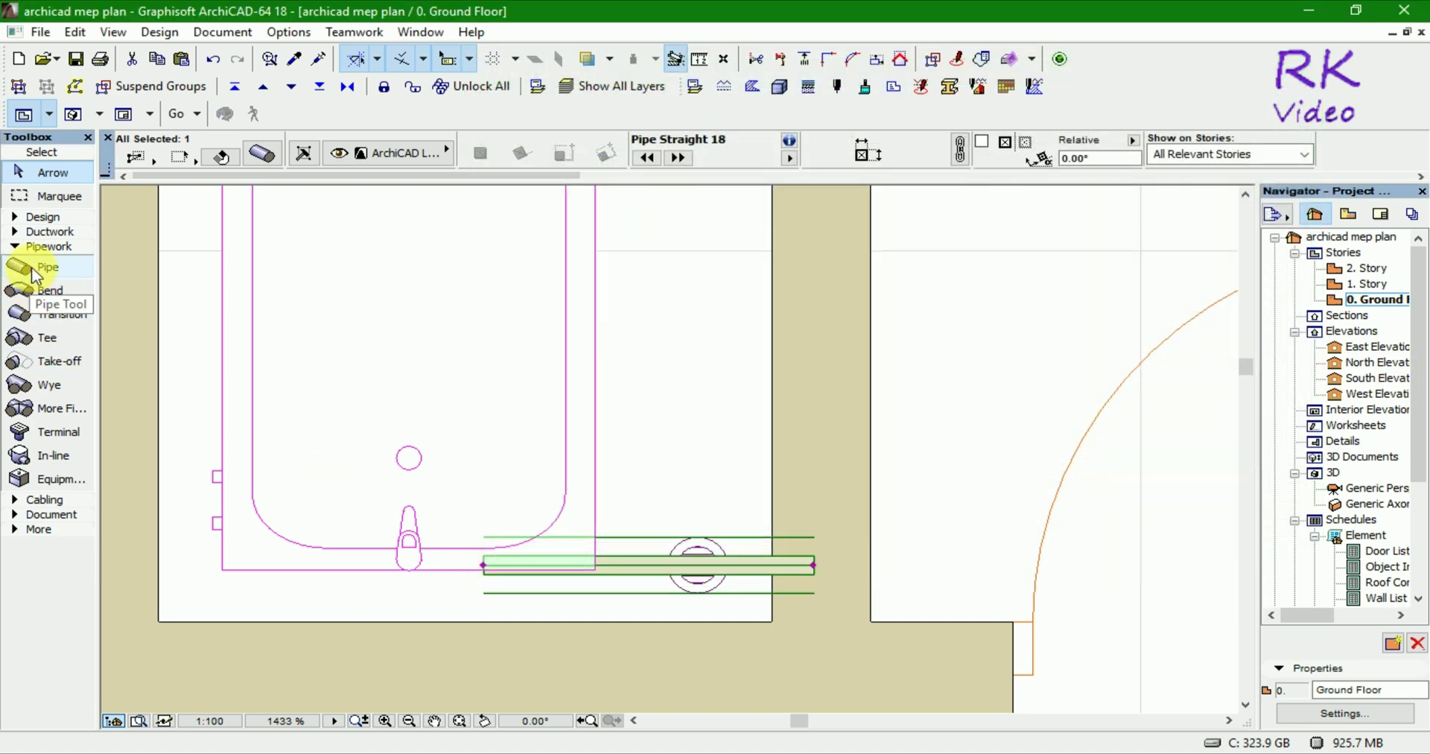
pyautogui.click(37, 291)
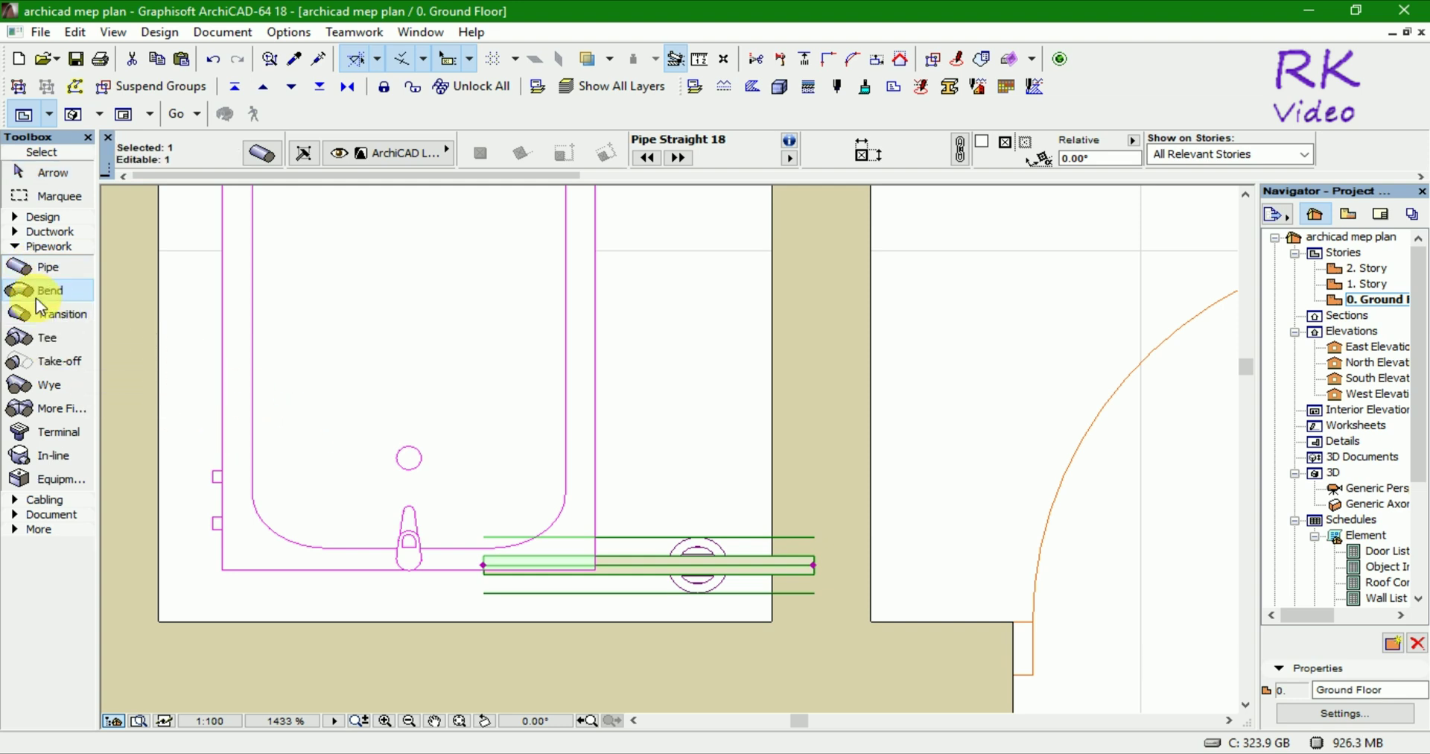
pyautogui.click(471, 600)
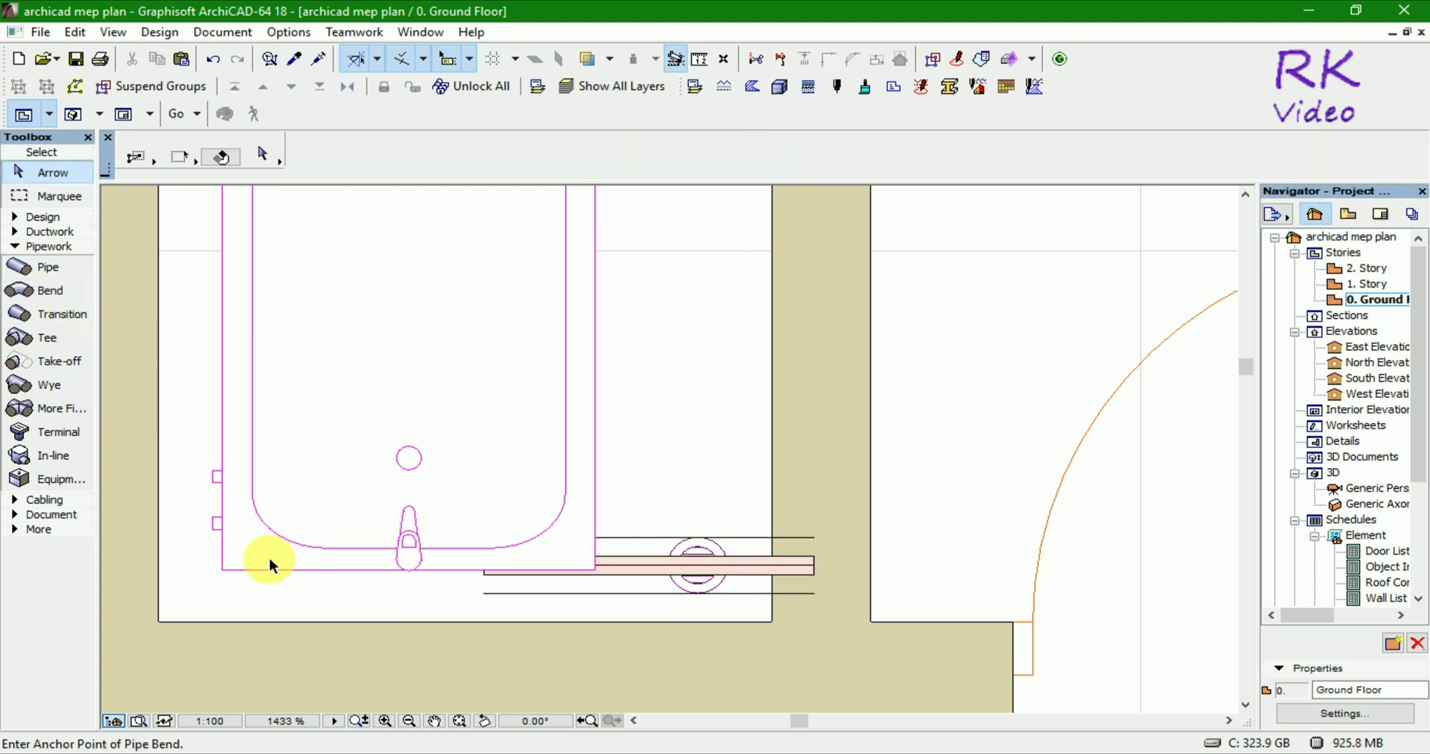
# Place a pipe bend on ArchiCAD Layer at the pipe's left end, turned up toward the tub drain.
pyautogui.click(21, 290)
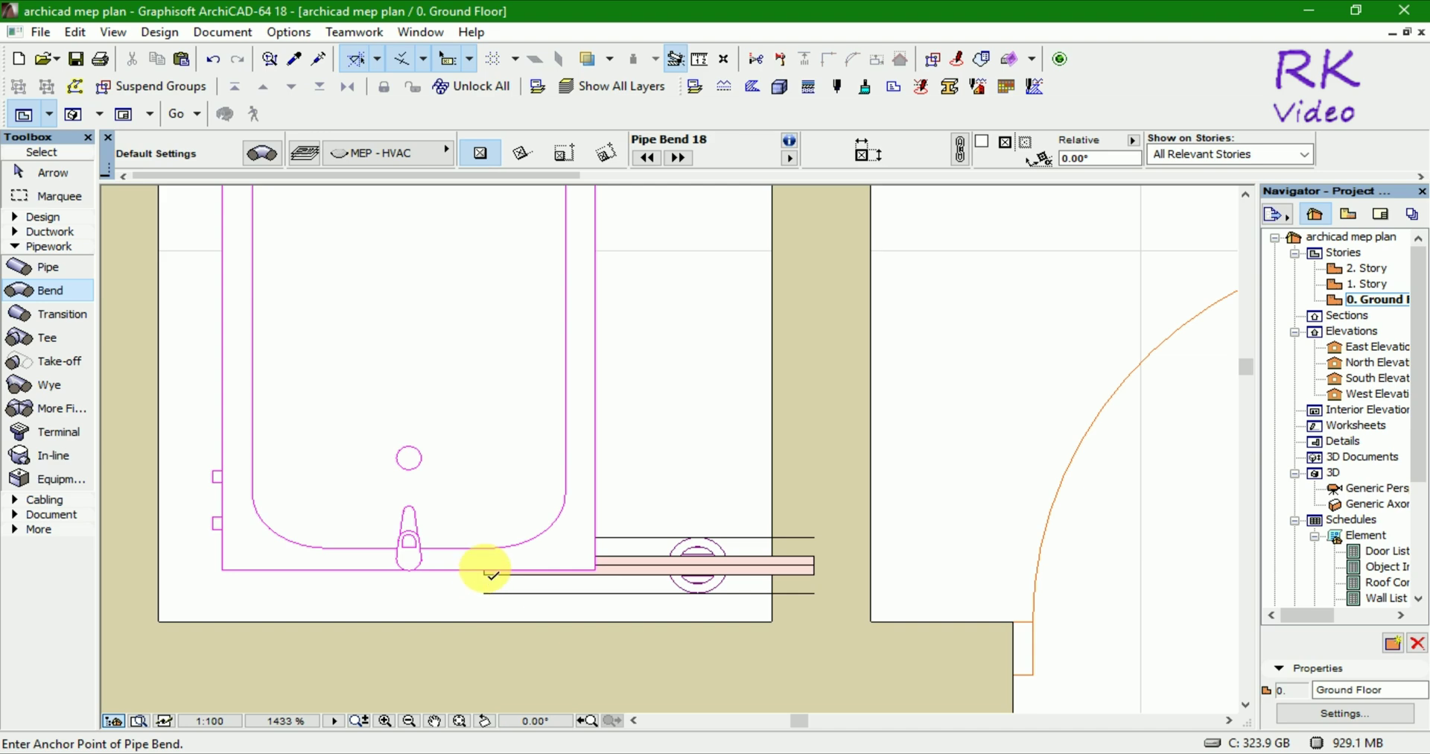
pyautogui.click(490, 573)
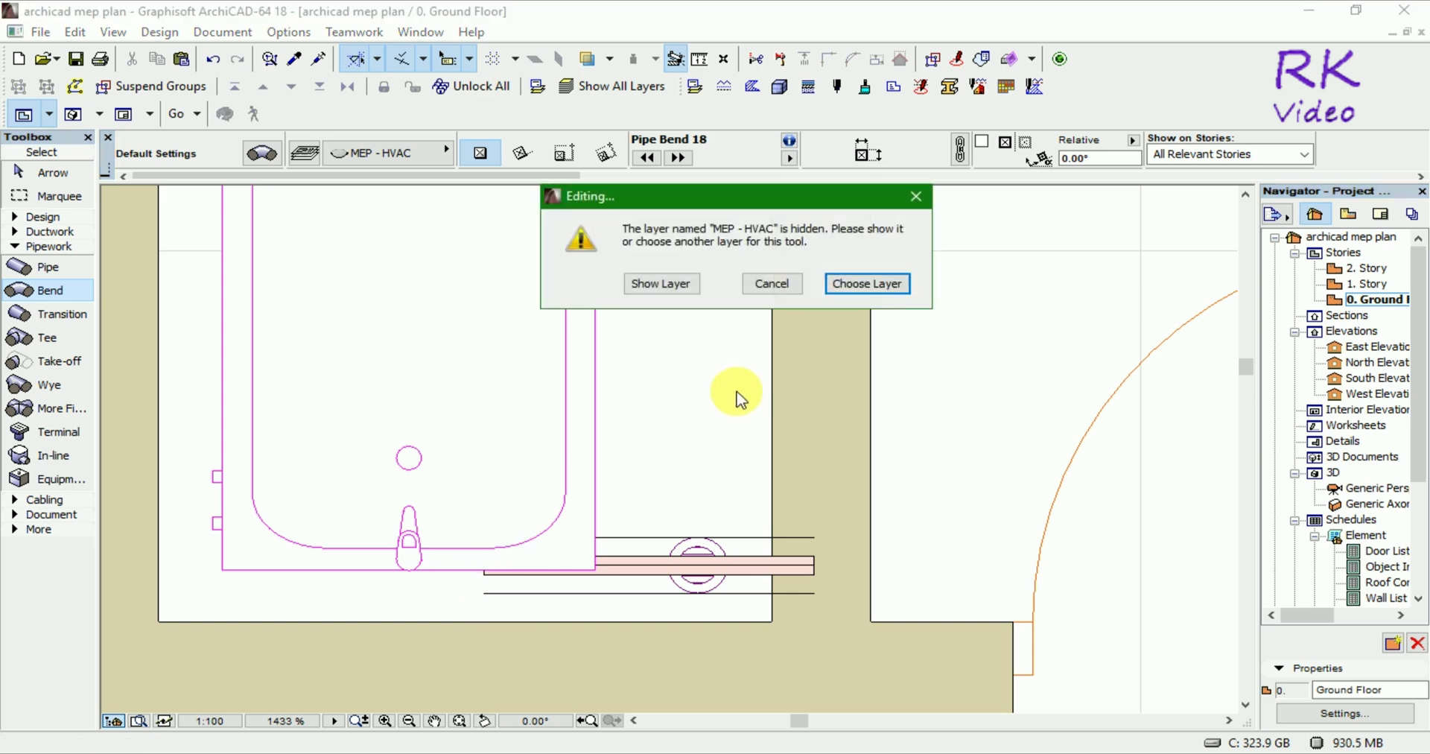
pyautogui.click(767, 290)
pyautogui.click(392, 153)
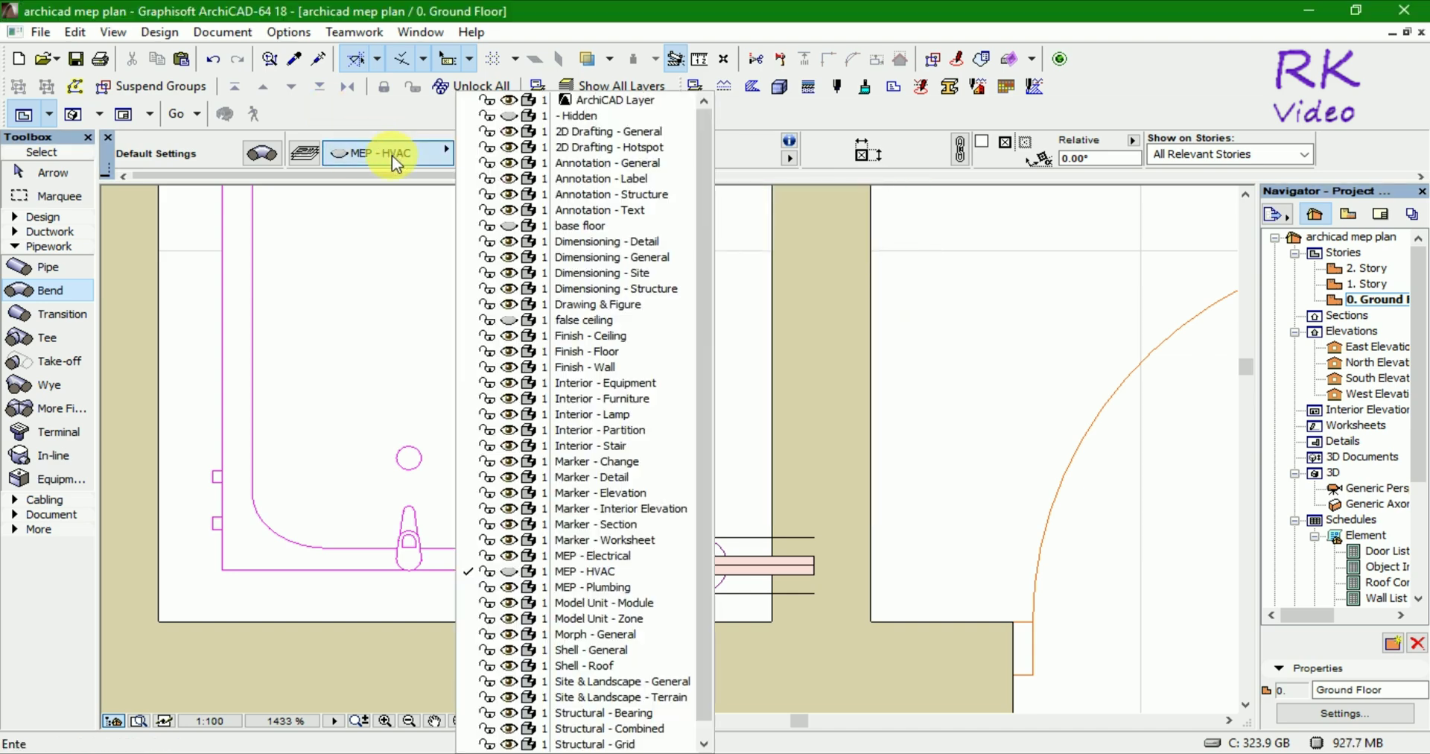
pyautogui.click(517, 110)
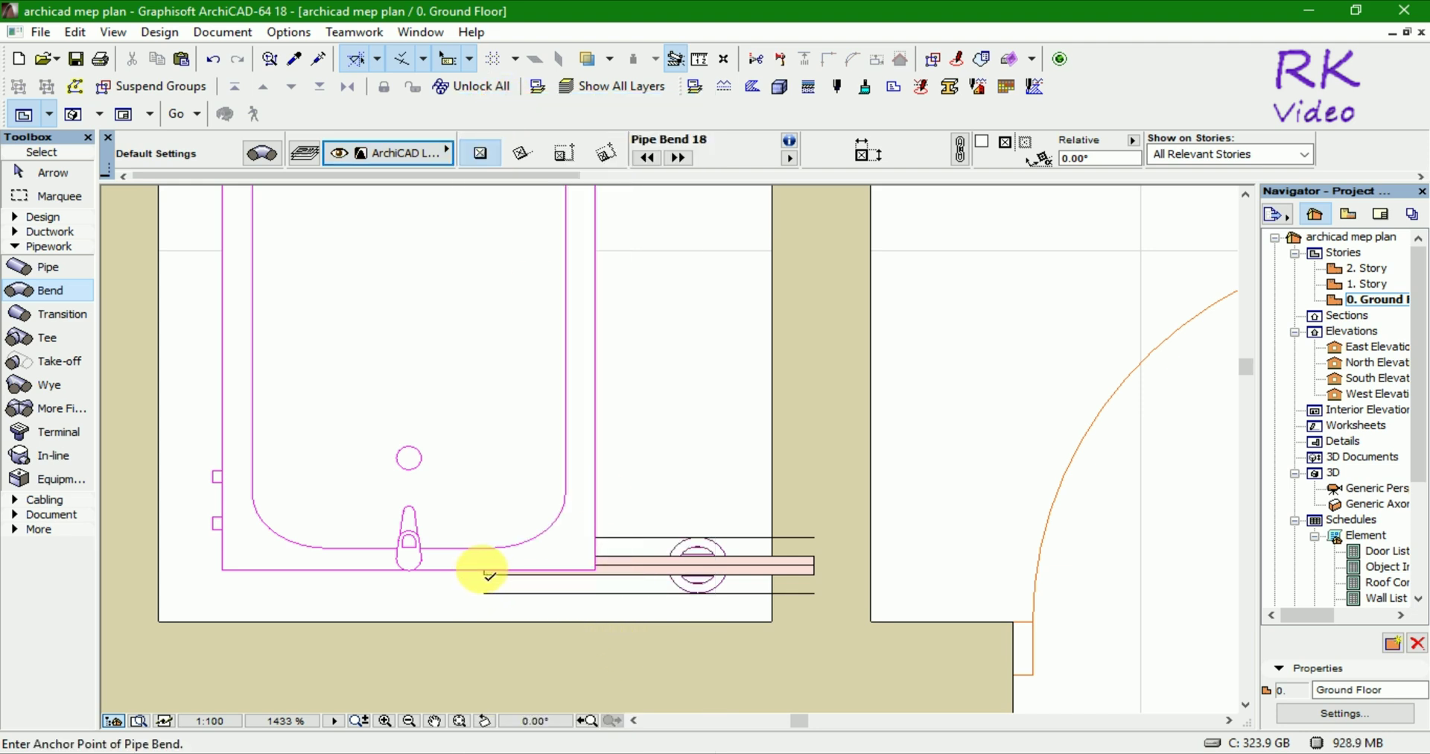
pyautogui.click(484, 573)
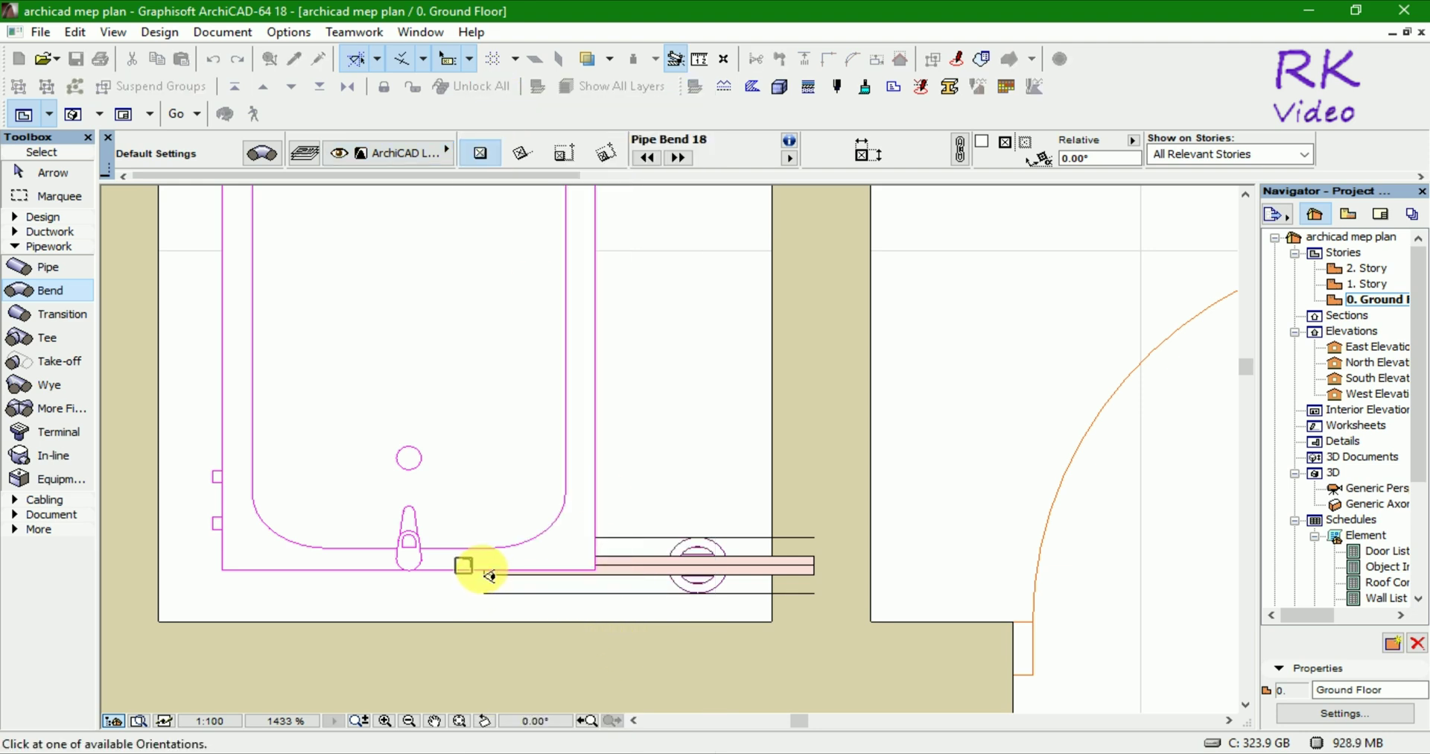
pyautogui.click(459, 521)
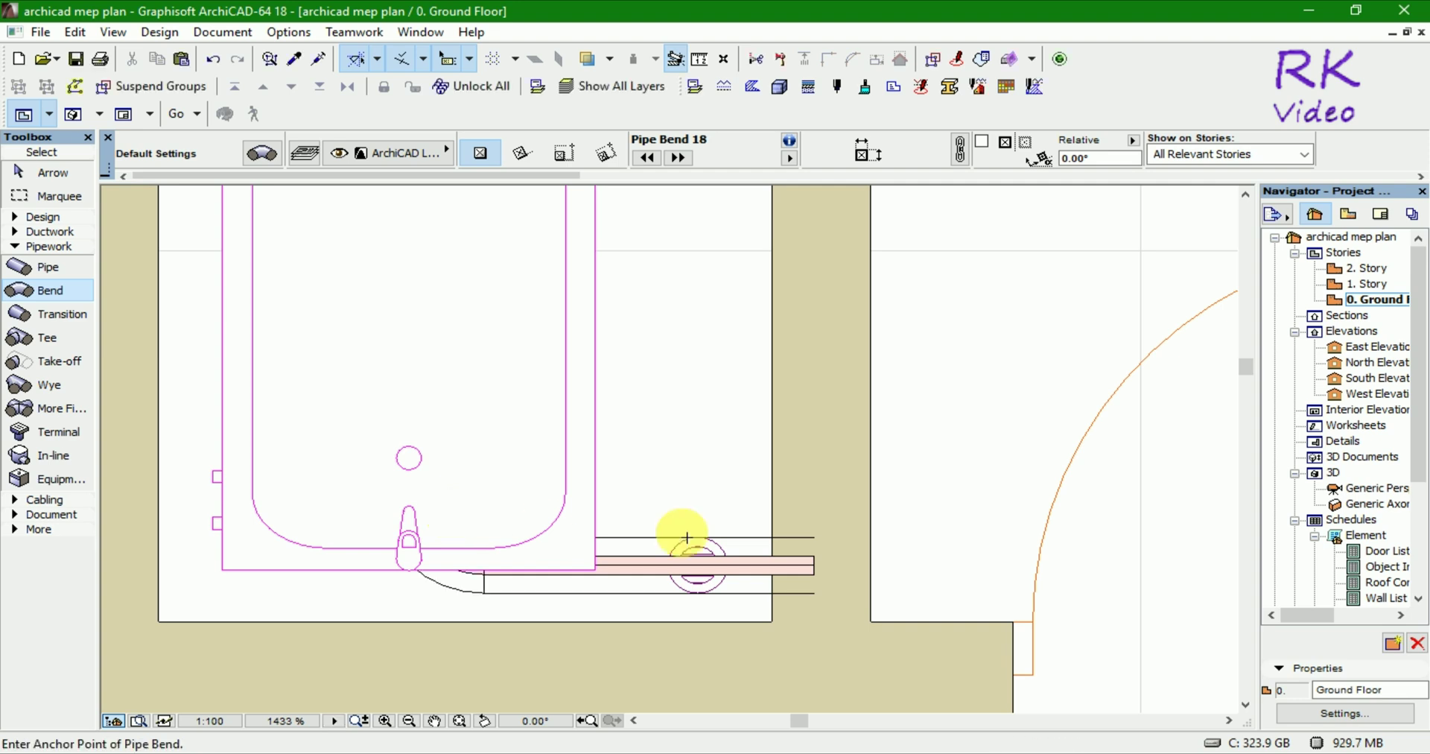
pyautogui.scroll(-5, 645, 541)
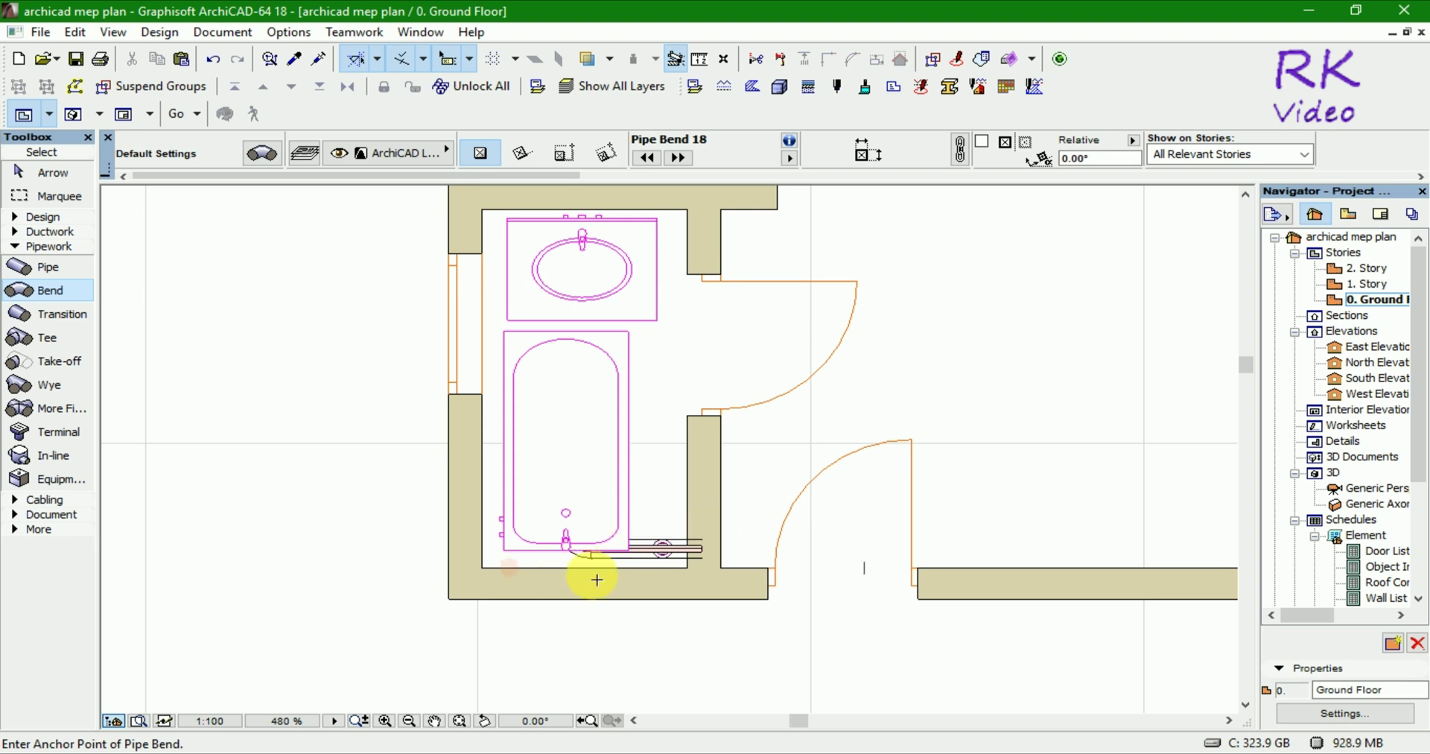
# Zoom in on the new bend with only it selected, the bathtub removed, then activate the Pipe tool.
pyautogui.press('Escape')
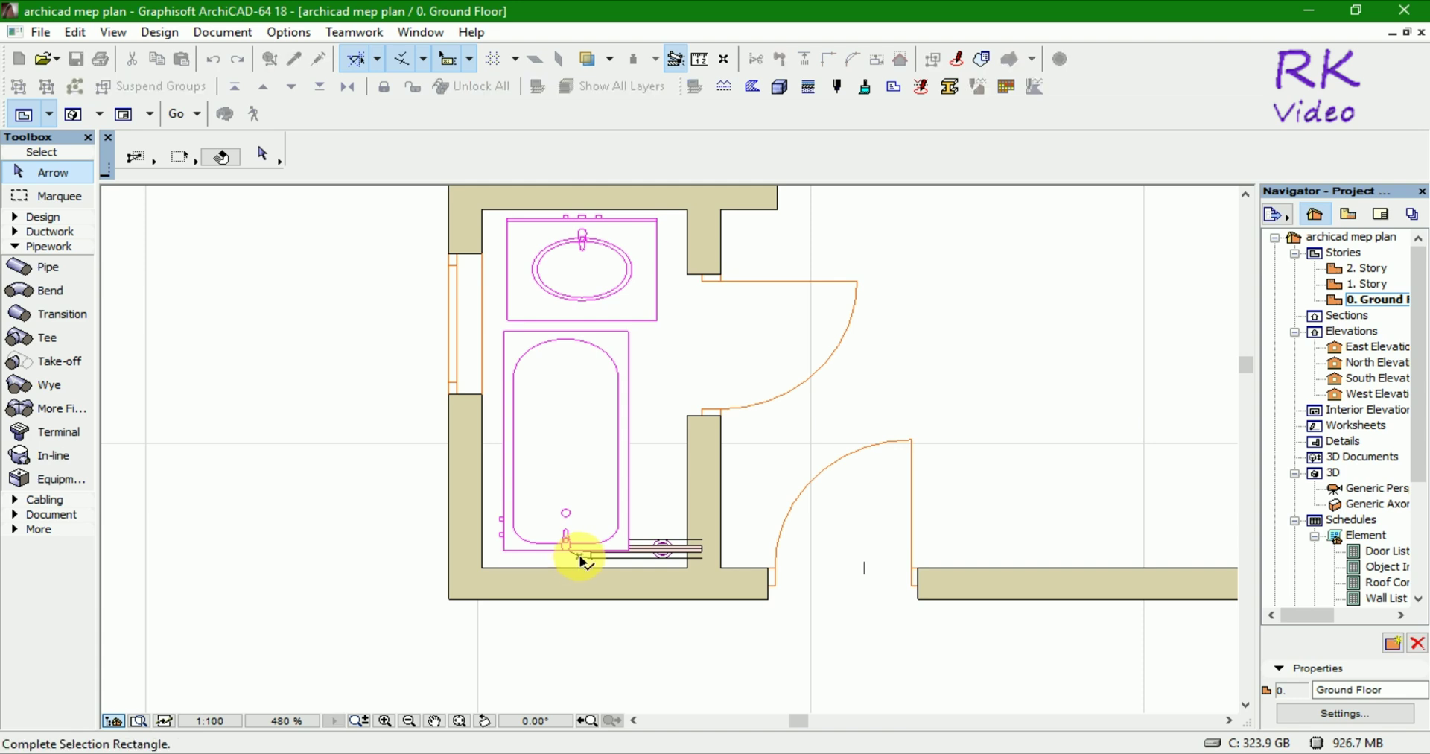
pyautogui.moveTo(579, 555); pyautogui.dragTo(539, 540)
pyautogui.scroll(4, 573, 538)
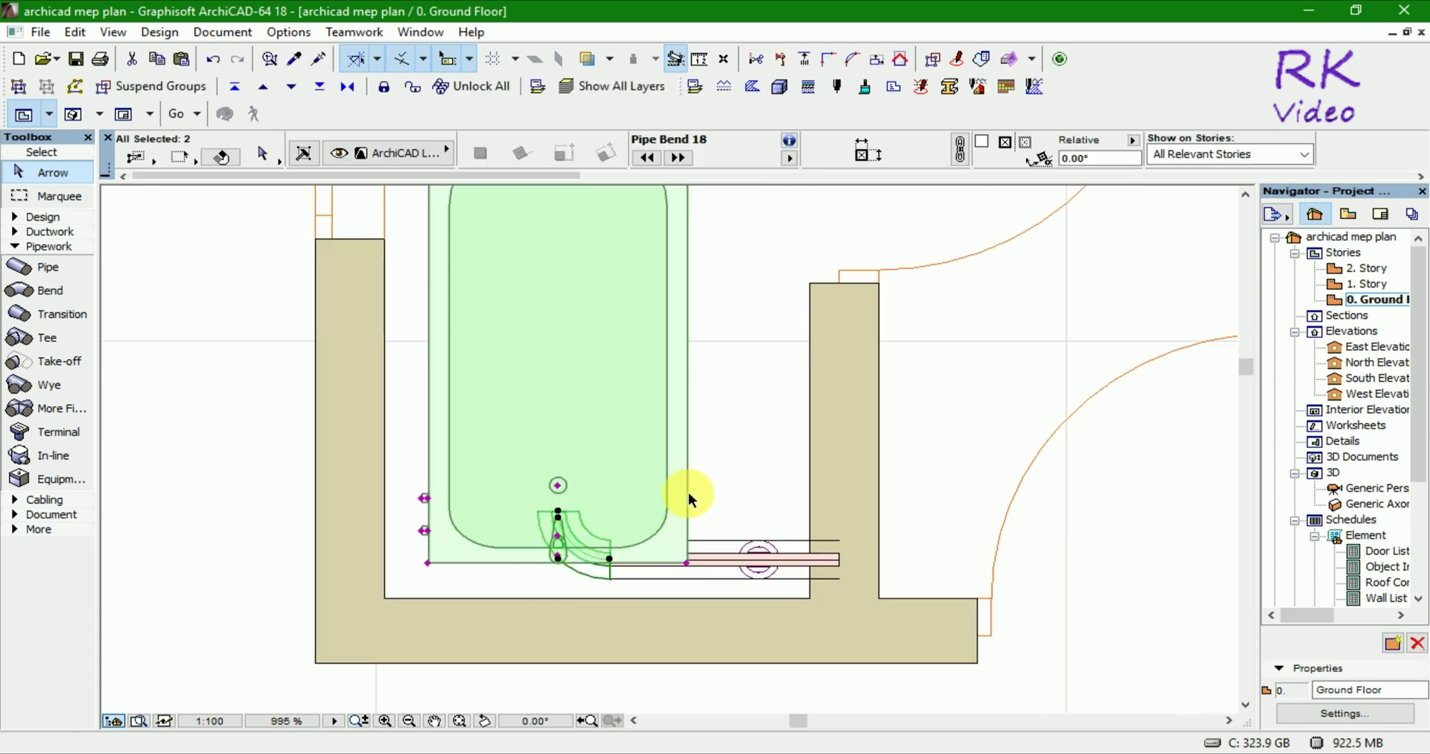
pyautogui.click(688, 493)
pyautogui.press('Escape')
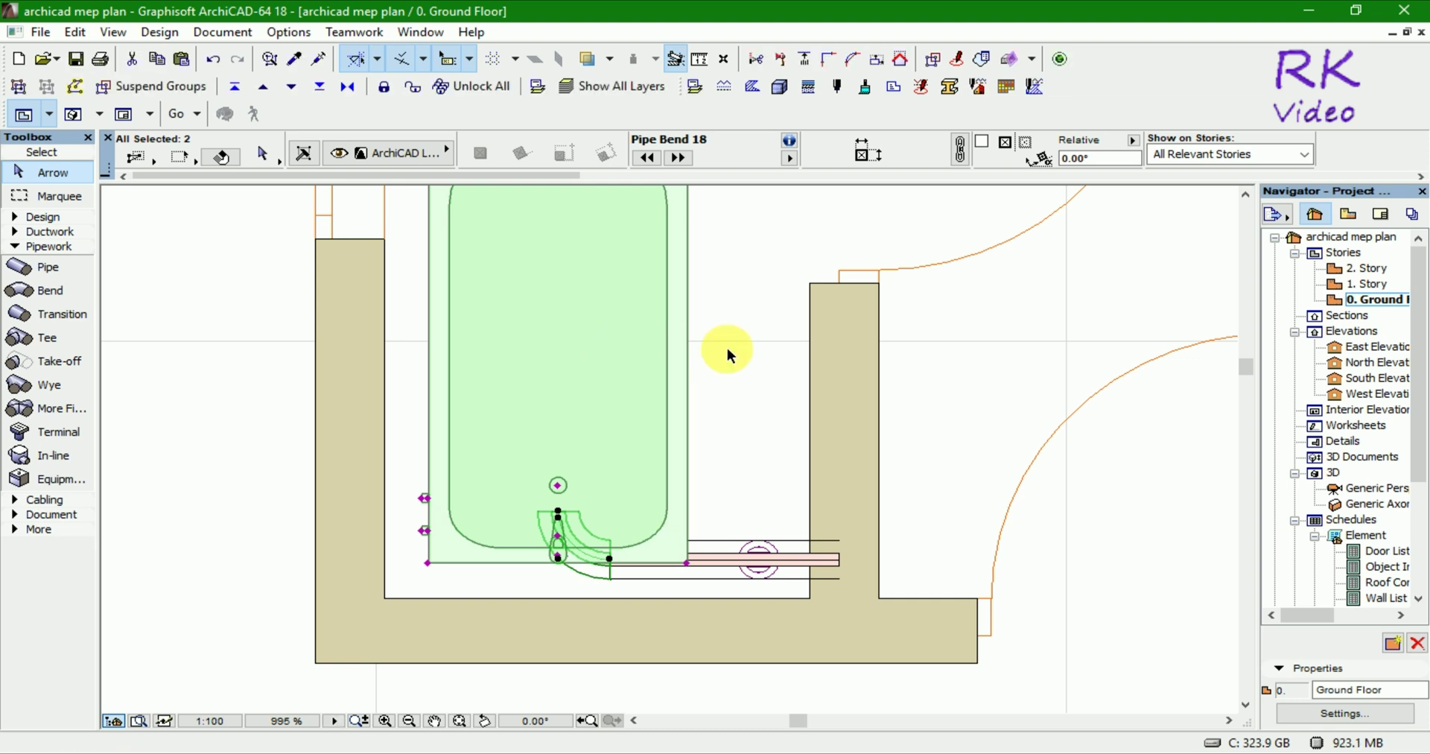
pyautogui.click(728, 349)
pyautogui.press('Escape')
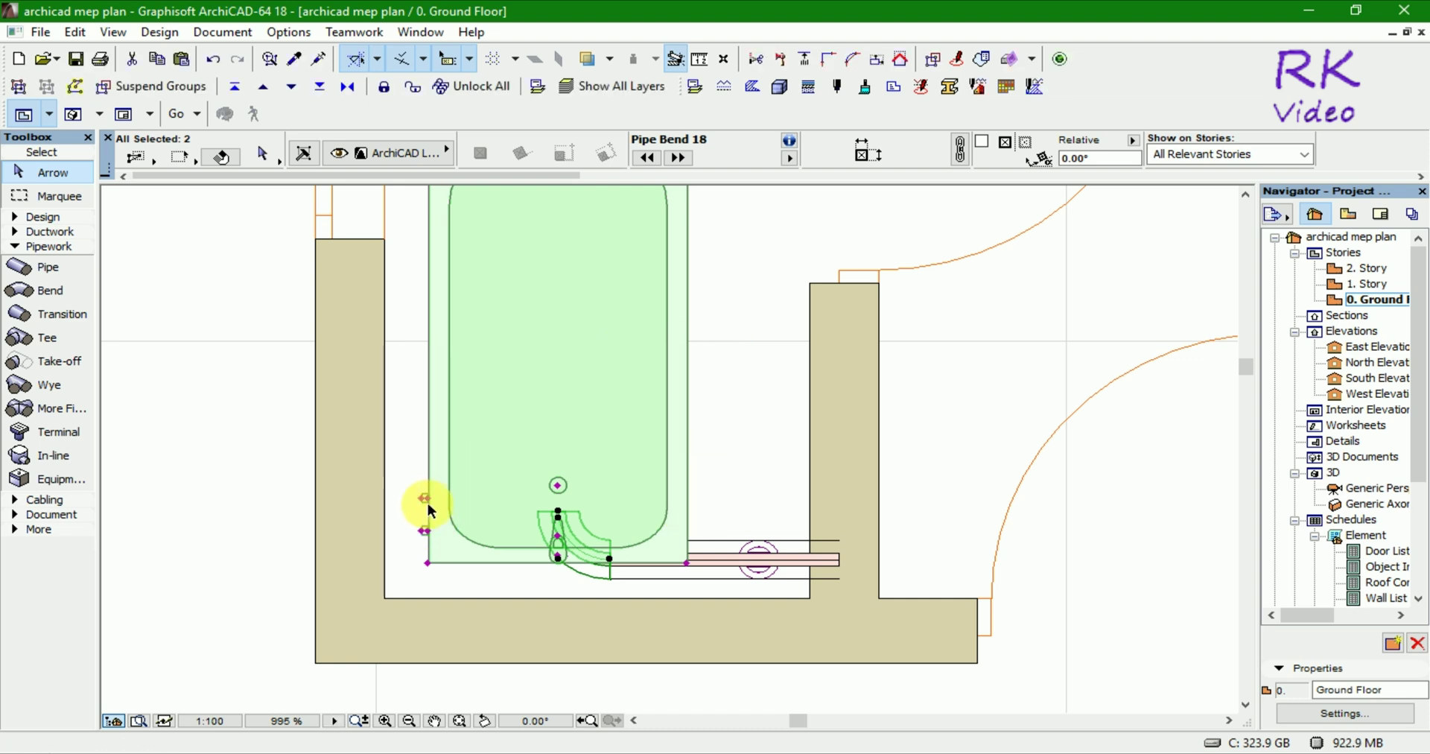
pyautogui.keyDown('shift'); pyautogui.click(428, 505); pyautogui.keyUp('shift')
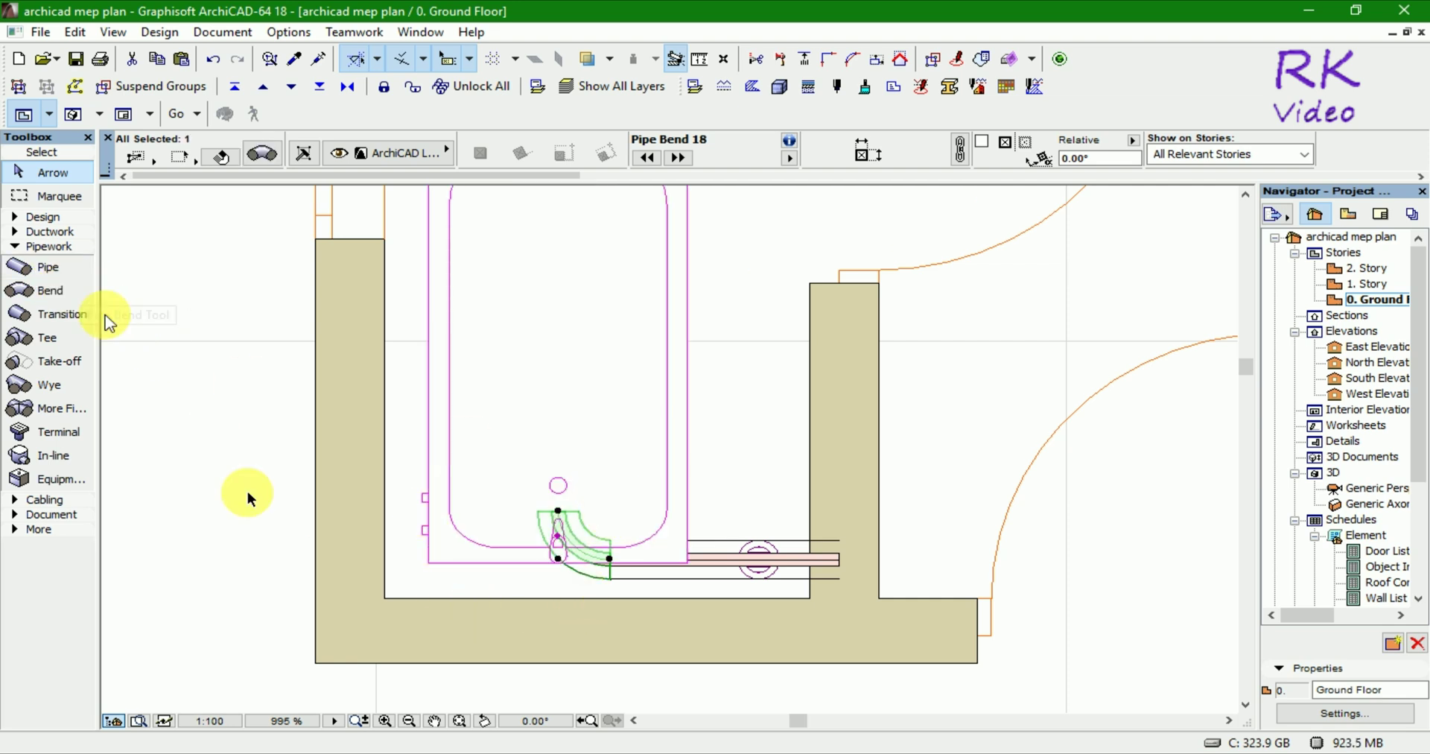
pyautogui.click(24, 268)
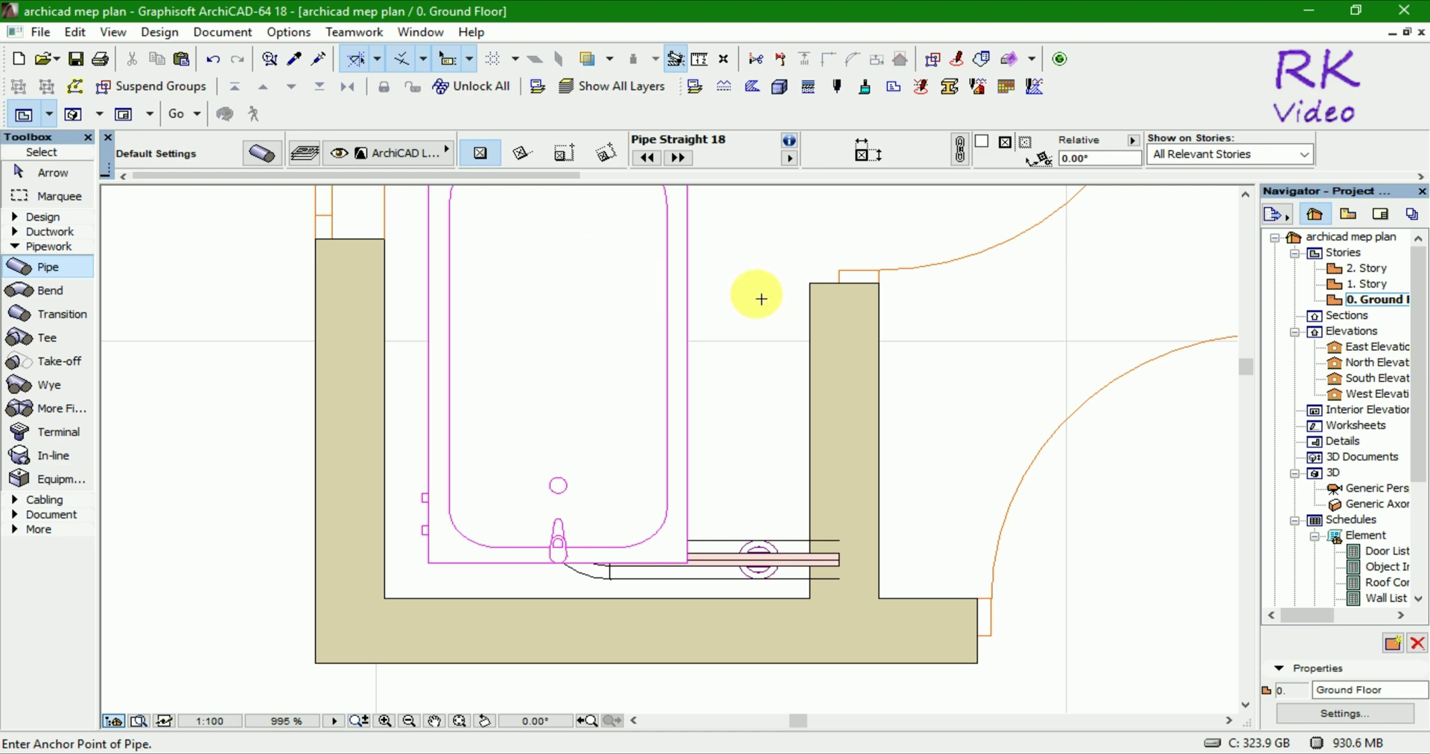
# Orbit around the bathroom in the 3D window to inspect the tub, bend and pipe.
pyautogui.press('F3')
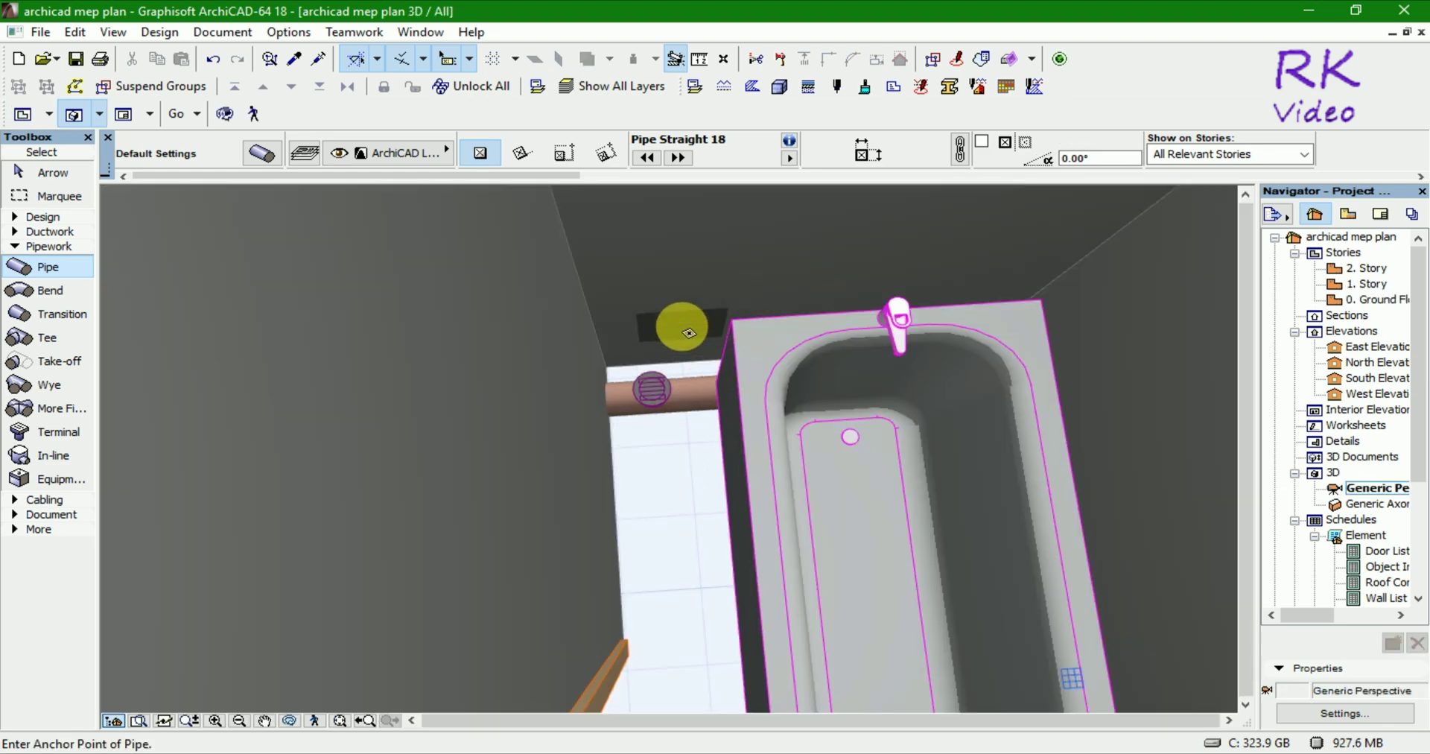
pyautogui.scroll(-2, 689, 332)
pyautogui.scroll(-2, 689, 333)
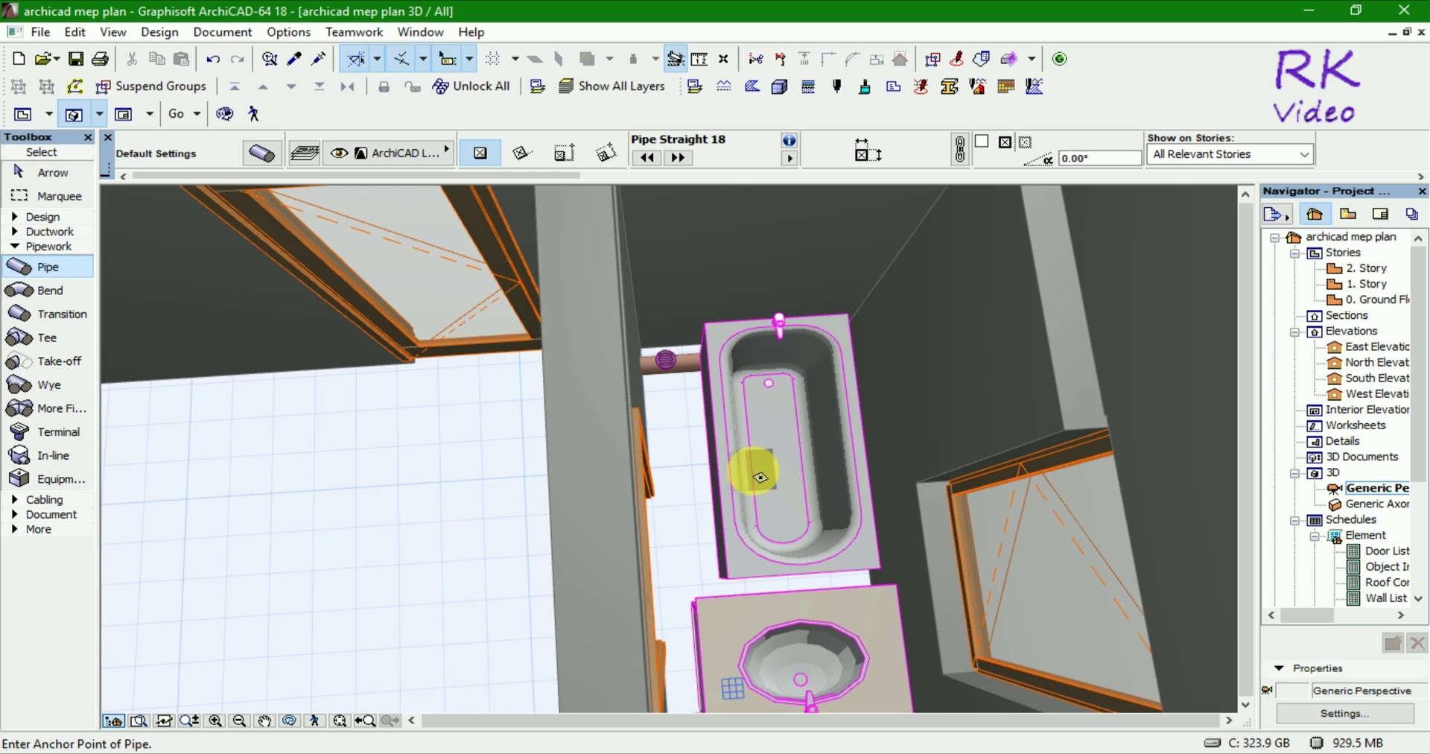
pyautogui.keyDown('shift'); pyautogui.moveTo(752, 470); pyautogui.dragTo(656, 477, button='middle'); pyautogui.keyUp('shift')
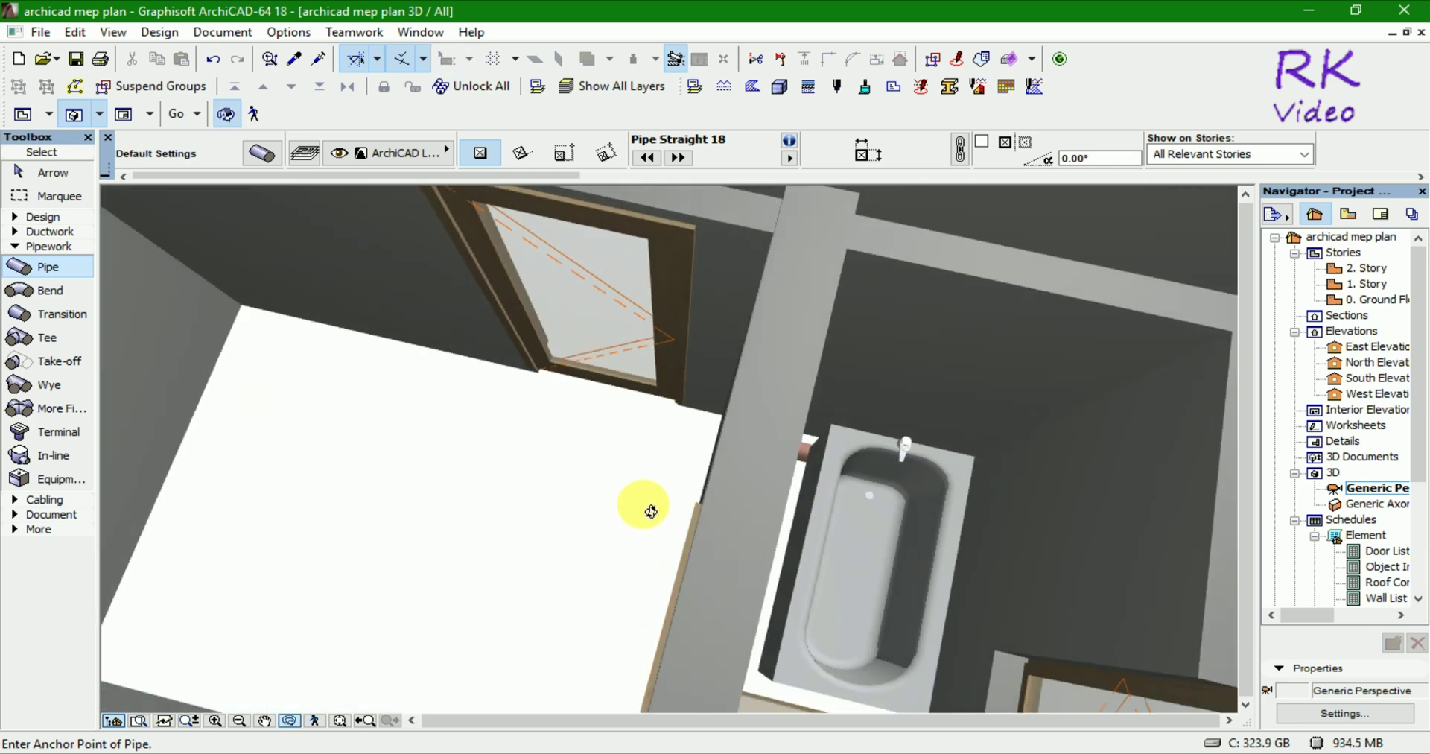
# Return to the Ground Floor plan zoomed out, leaving nothing selected.
pyautogui.press('F2')
pyautogui.scroll(-5, 606, 506)
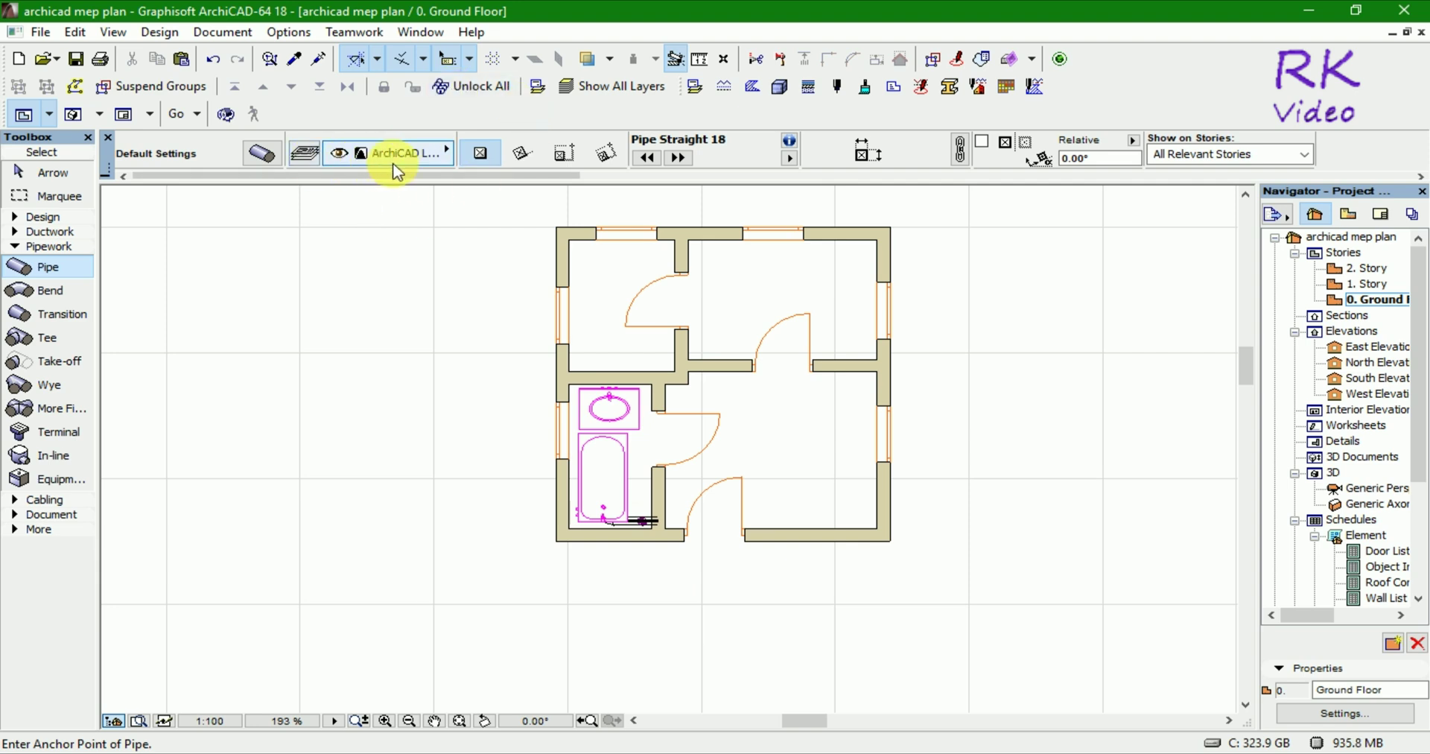
pyautogui.press('Escape')
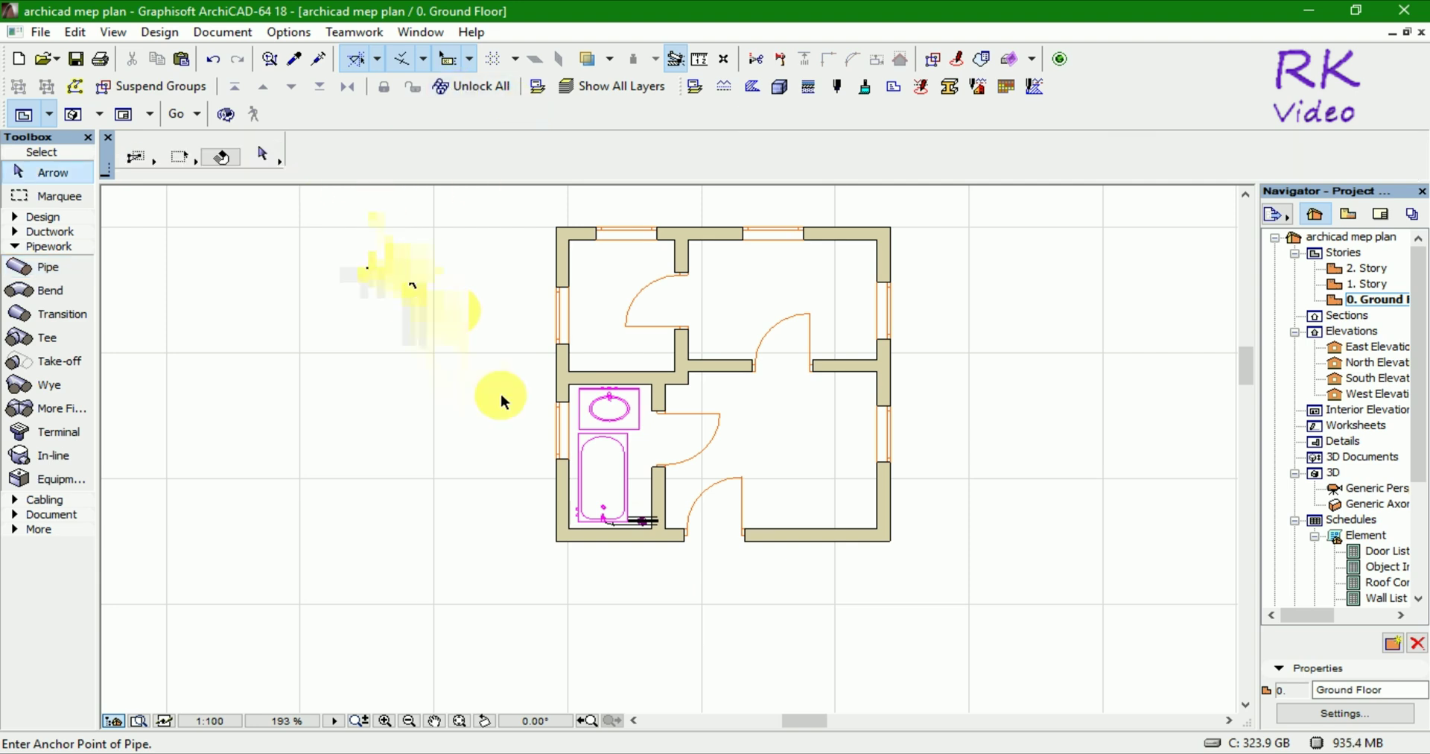
pyautogui.click(562, 285)
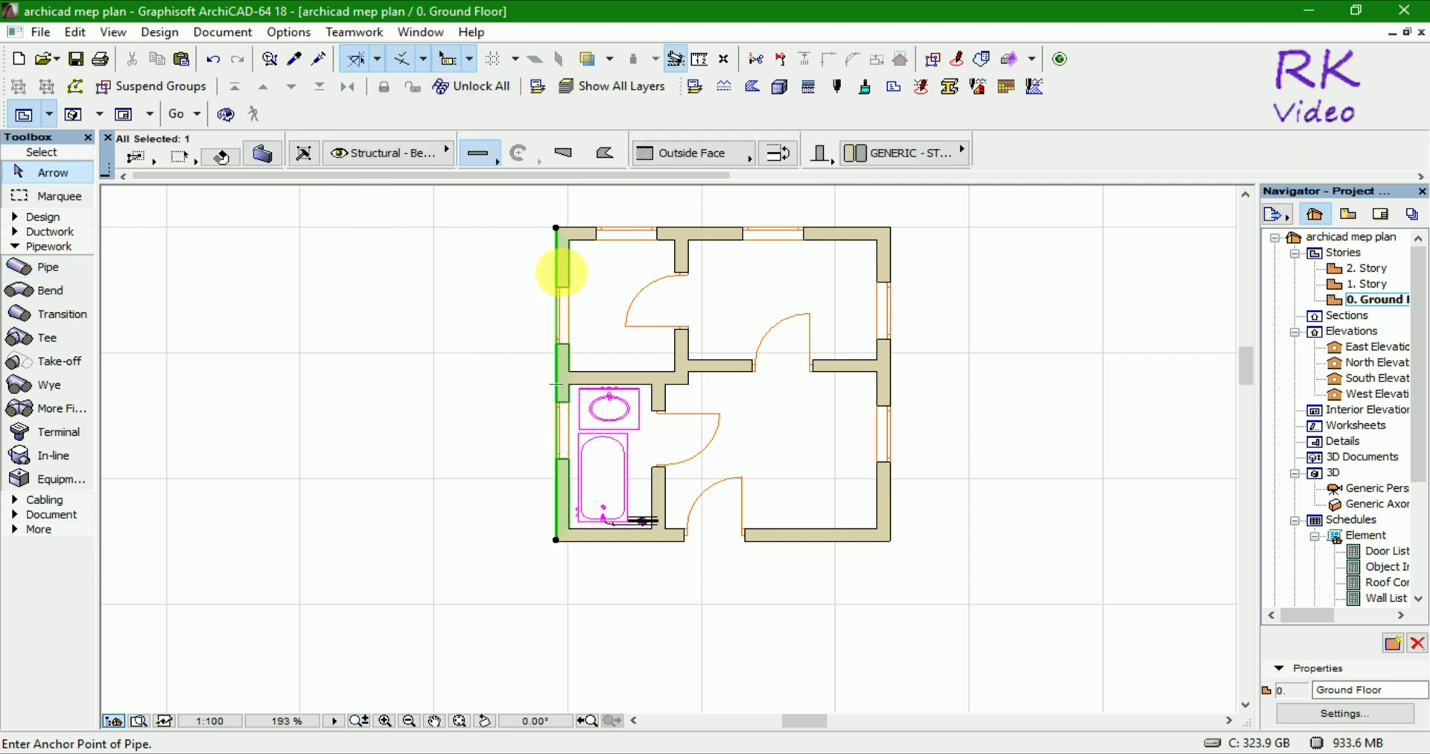
pyautogui.click(369, 241)
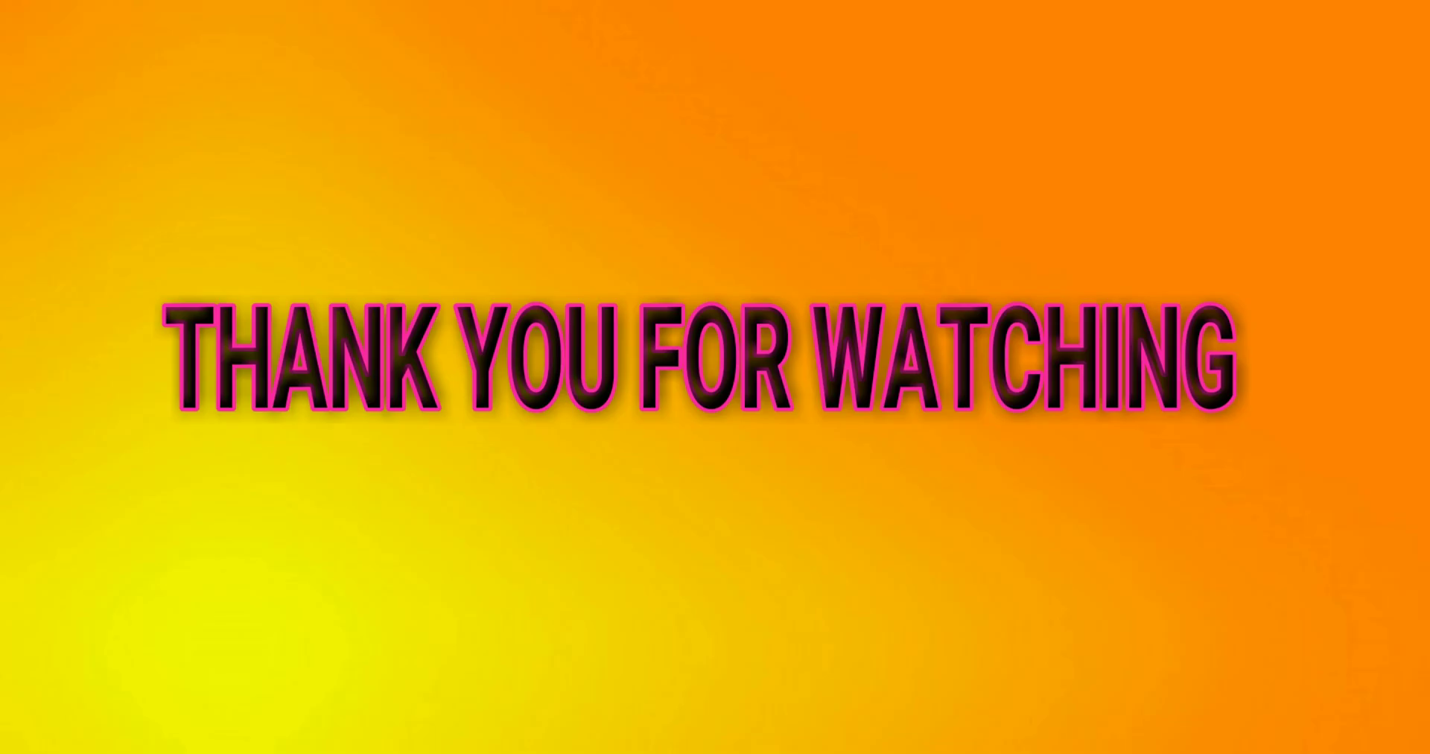